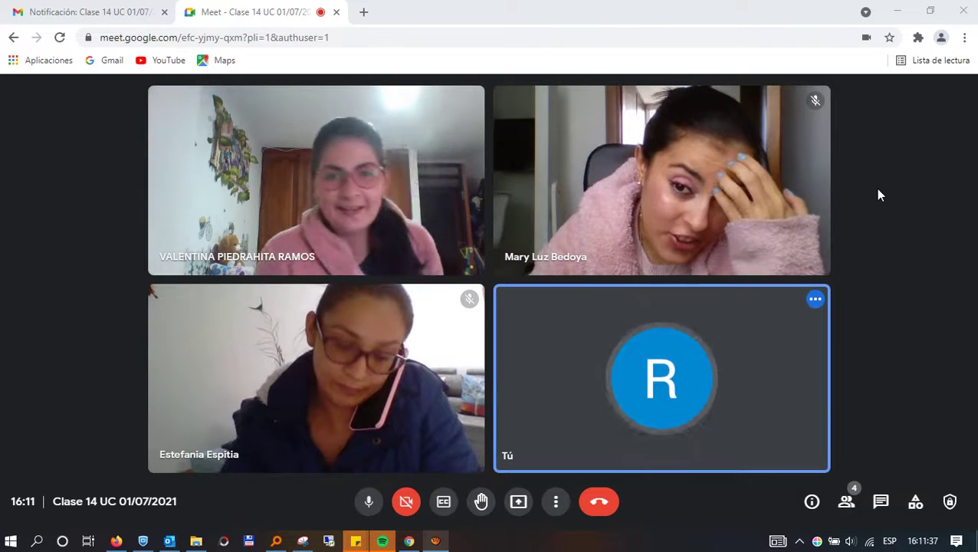
mouse_move(797, 92)
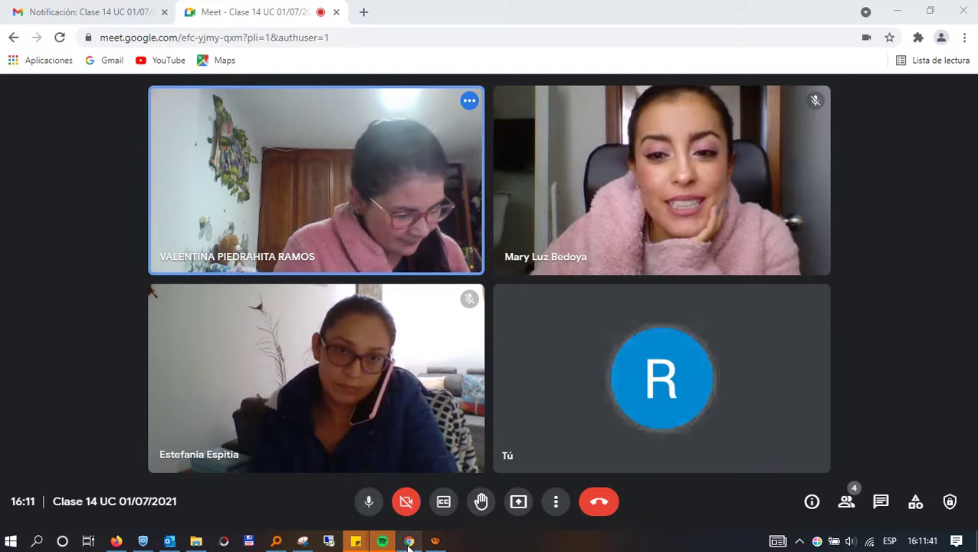
mouse_move(742, 110)
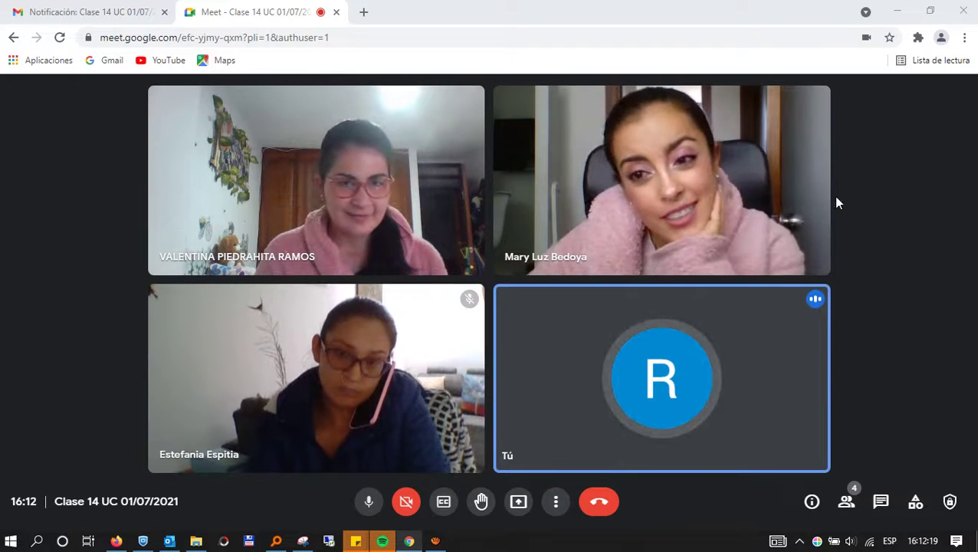
Switch to Firefox and open wetransfer.com in a new tab.
click(197, 542)
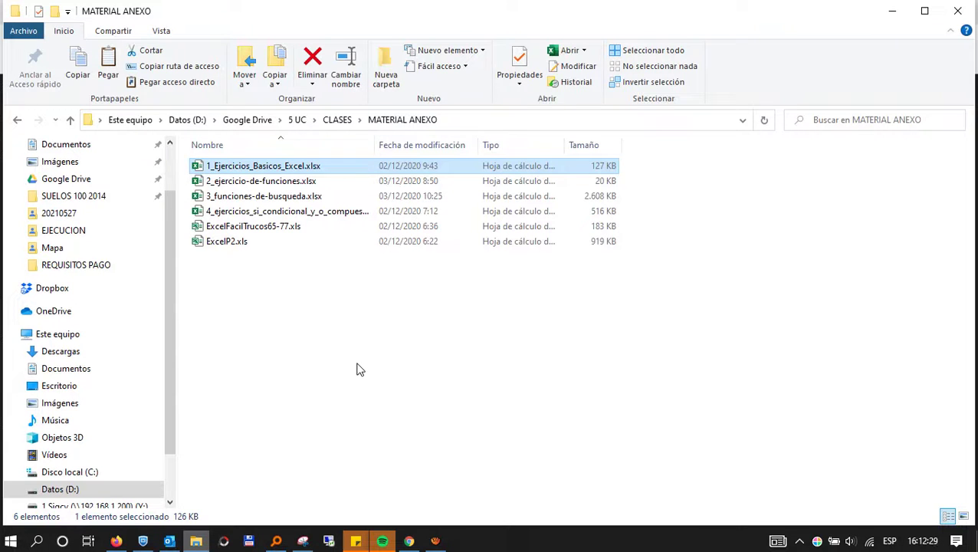
click(116, 541)
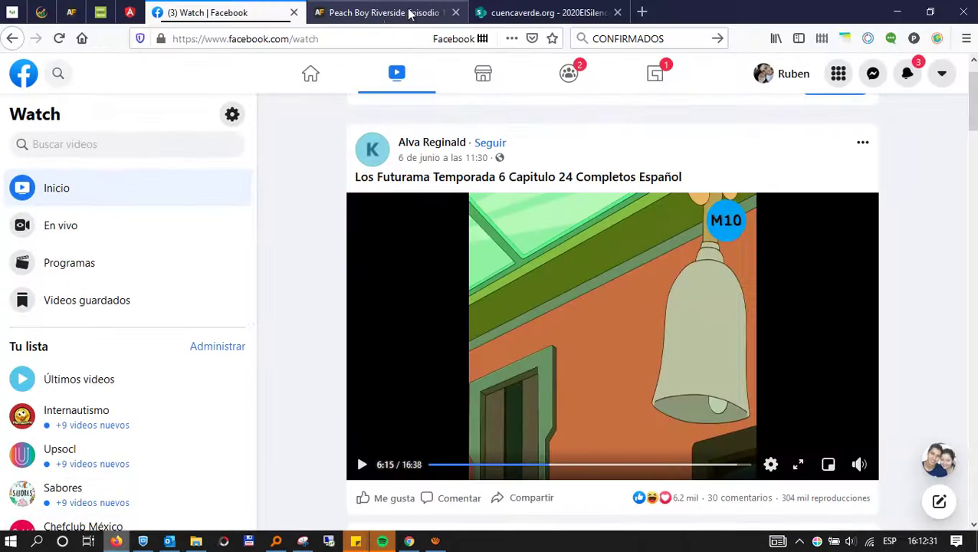
key(ctrl+t)
click(452, 48)
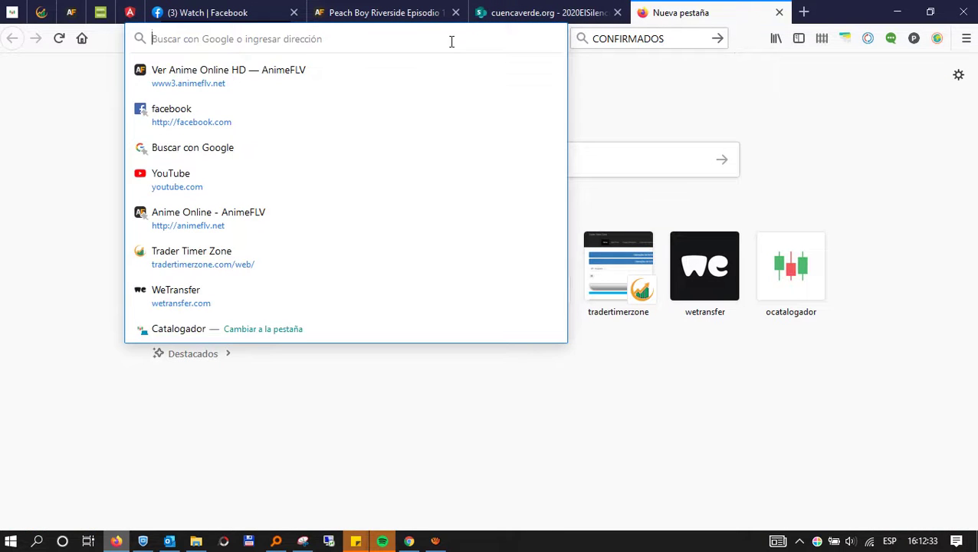
text(wetransfer.com/)
key(Return)
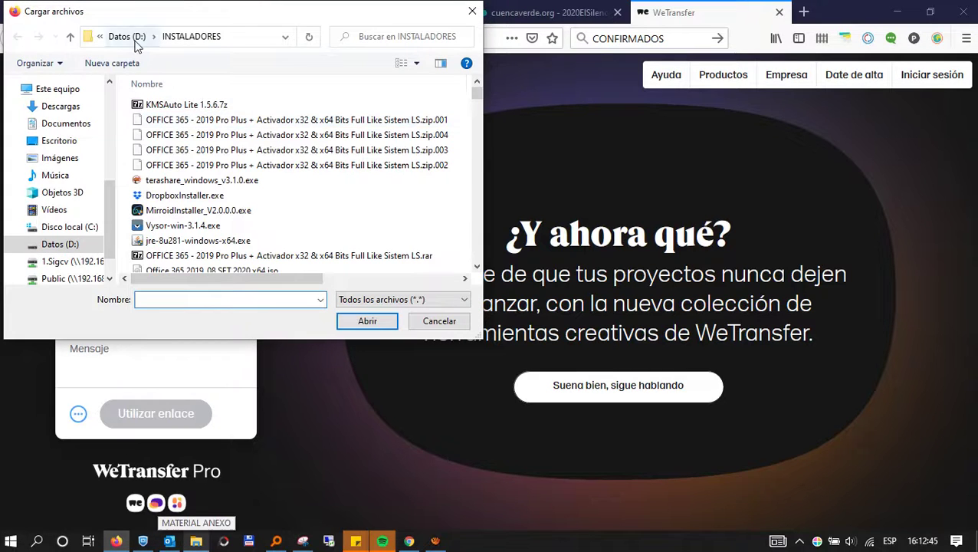
Add MATERIAL ANEXO.zip from the Google Drive > 5 HyG > Curso Excel folder on drive D: to the transfer.
click(135, 43)
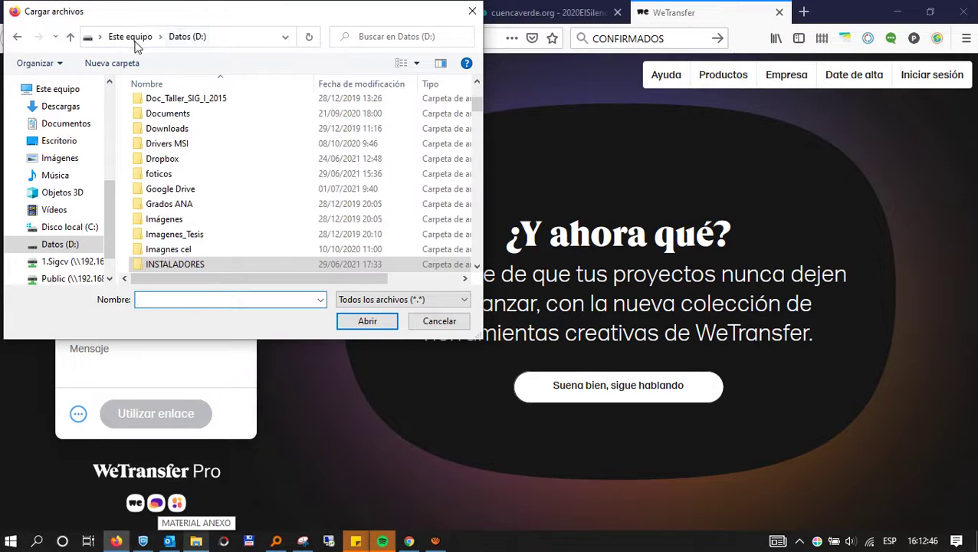
double_click(185, 189)
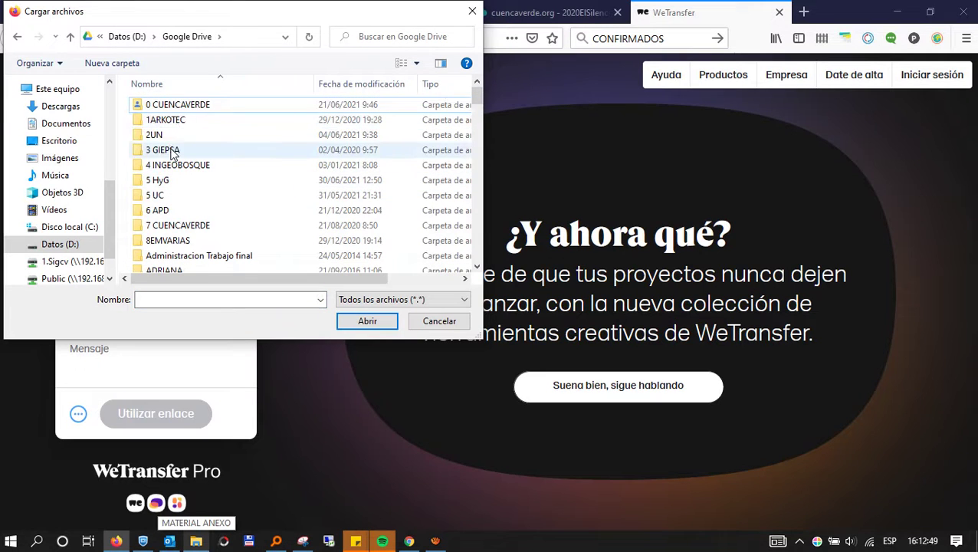
double_click(162, 182)
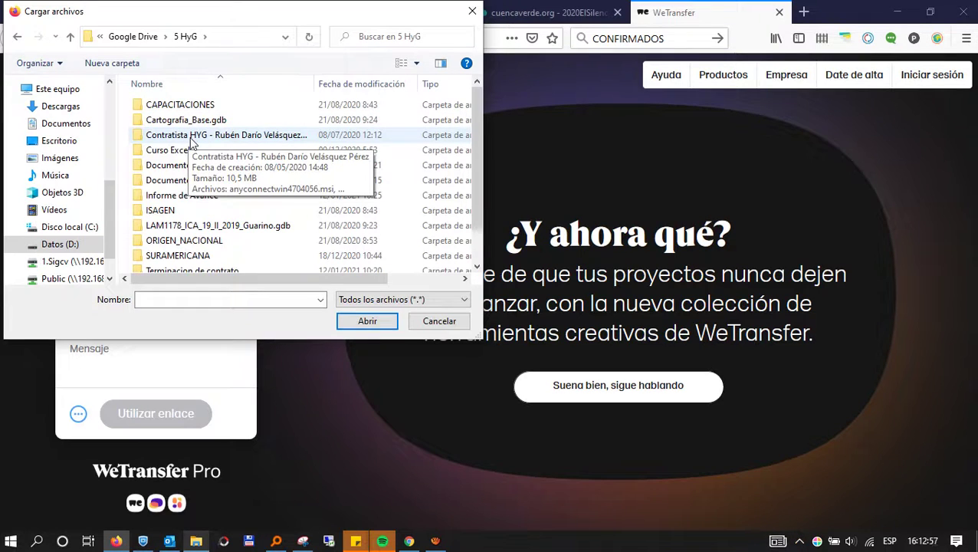
key(XF86AudioLowerVolume)
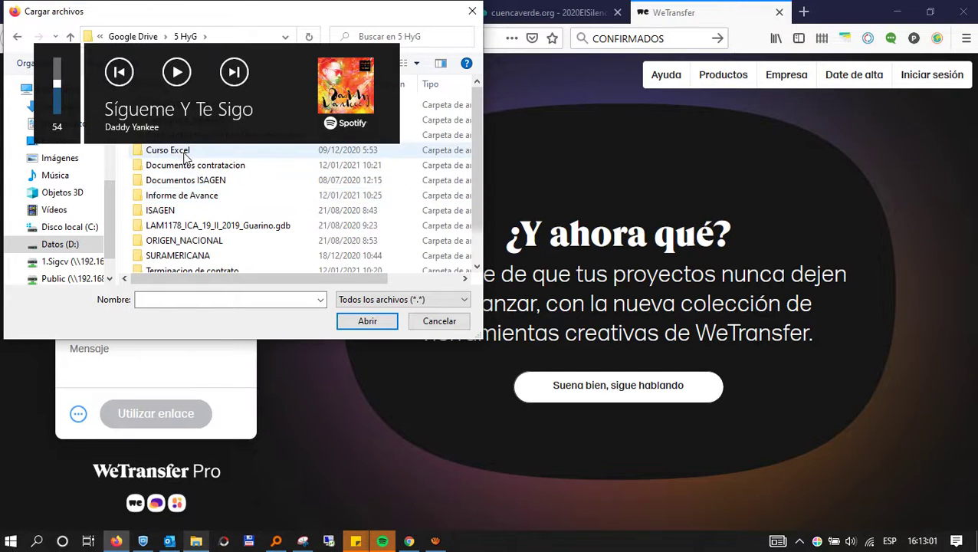
double_click(183, 152)
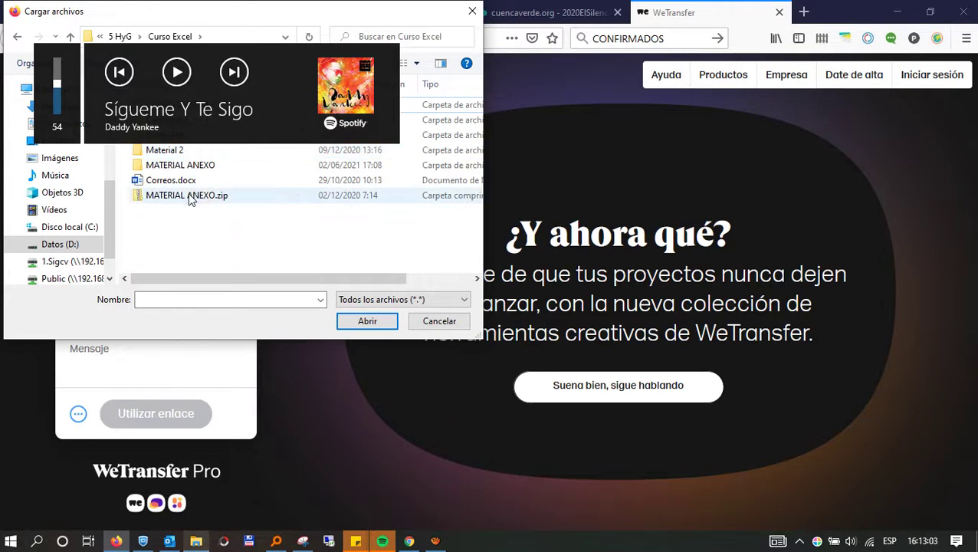
click(162, 196)
click(359, 319)
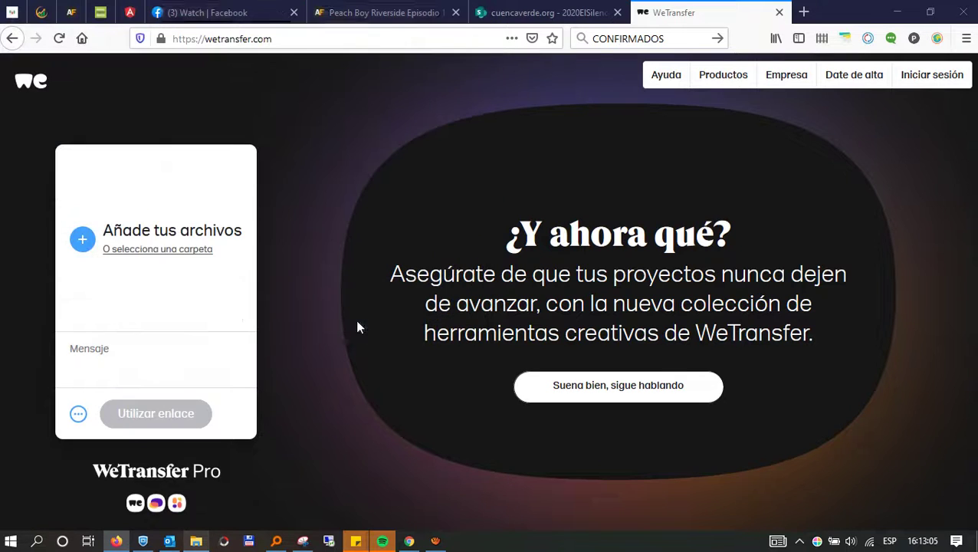
Generate the download link for the transfer and copy it.
click(137, 414)
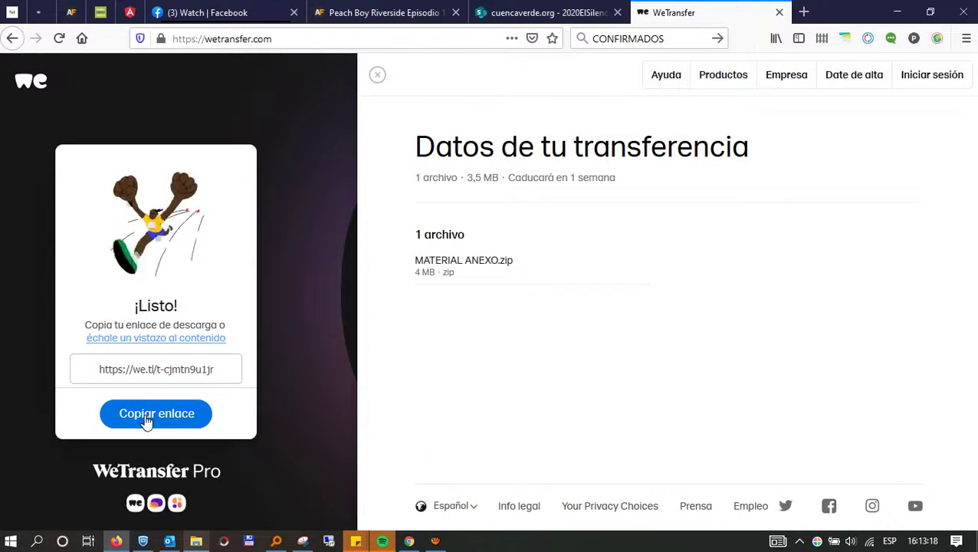
click(148, 416)
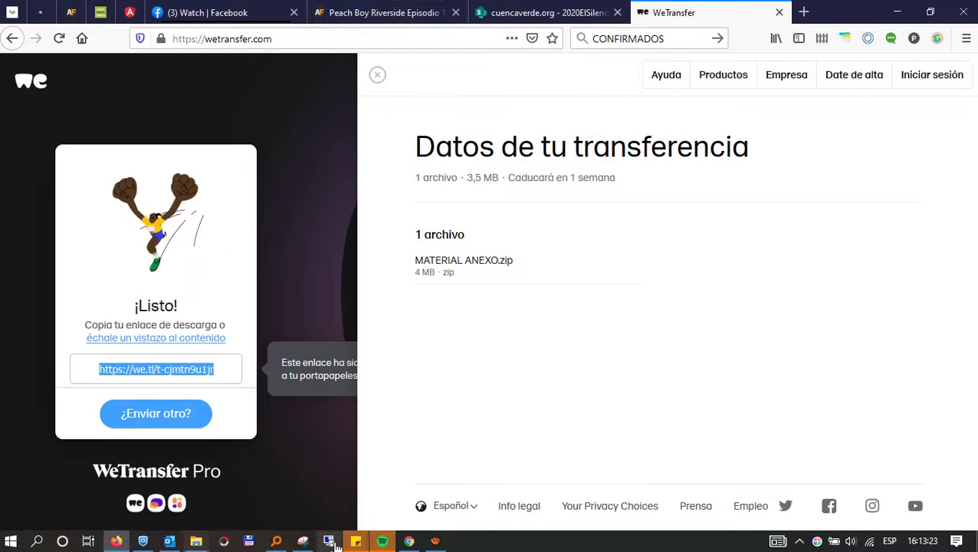
Switch to the Google Meet call in Chrome and send the copied WeTransfer link to everyone in the call chat.
click(410, 542)
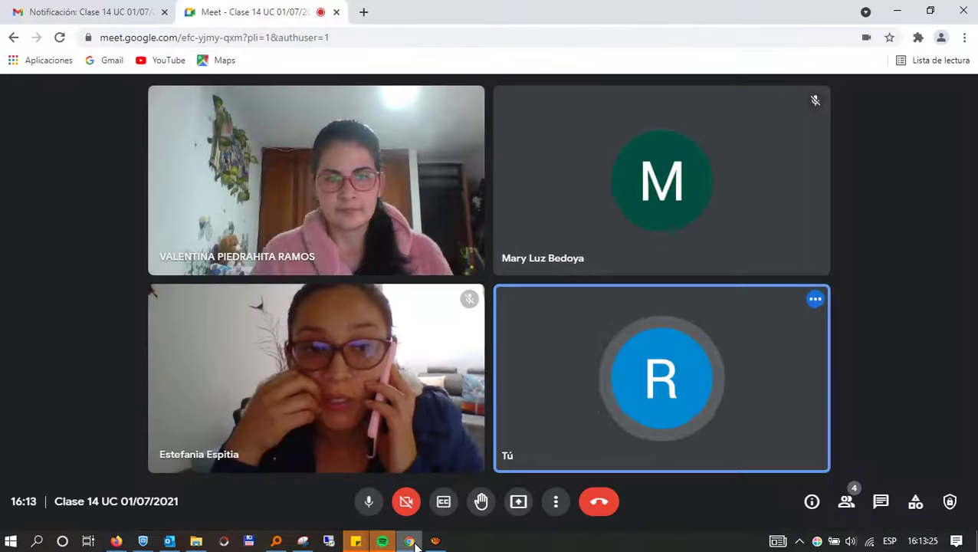
click(880, 506)
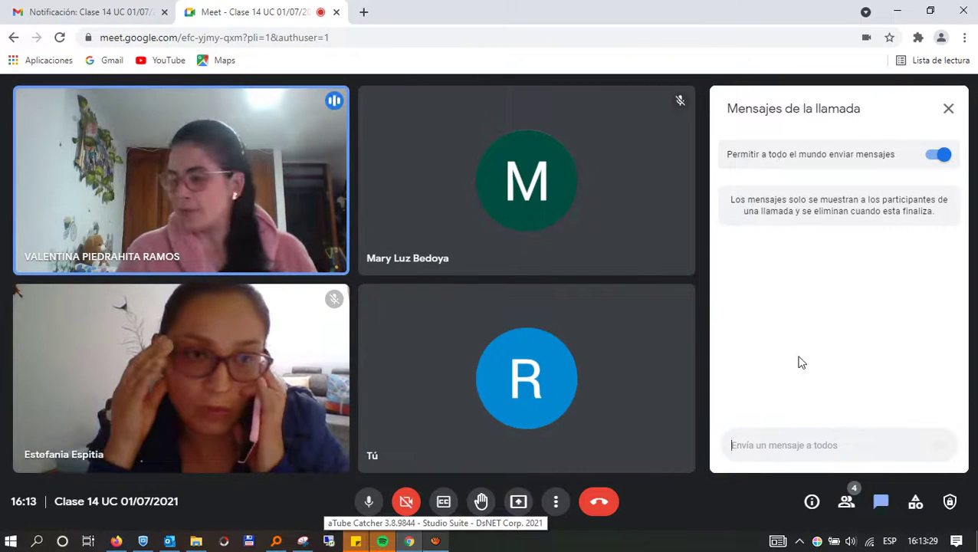
click(801, 448)
key(ctrl+v)
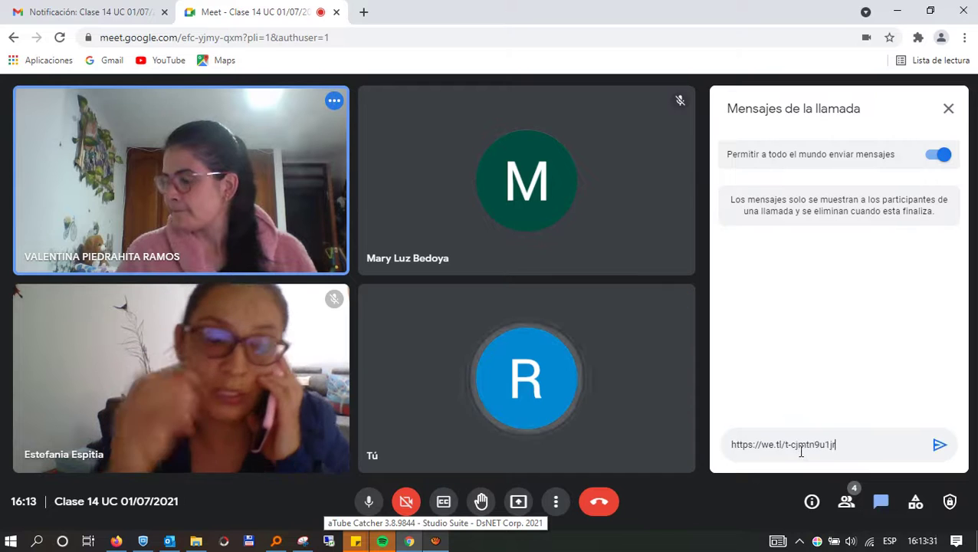
click(935, 445)
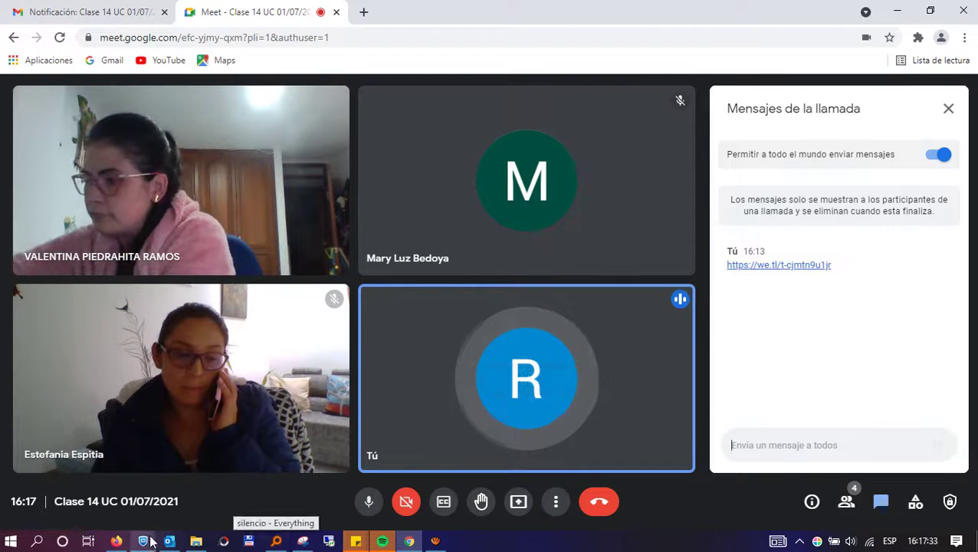
Open 1_Ejercicios_Basicos_Excel.xlsx from the MATERIAL ANEXO folder and maximize its Excel window.
click(196, 541)
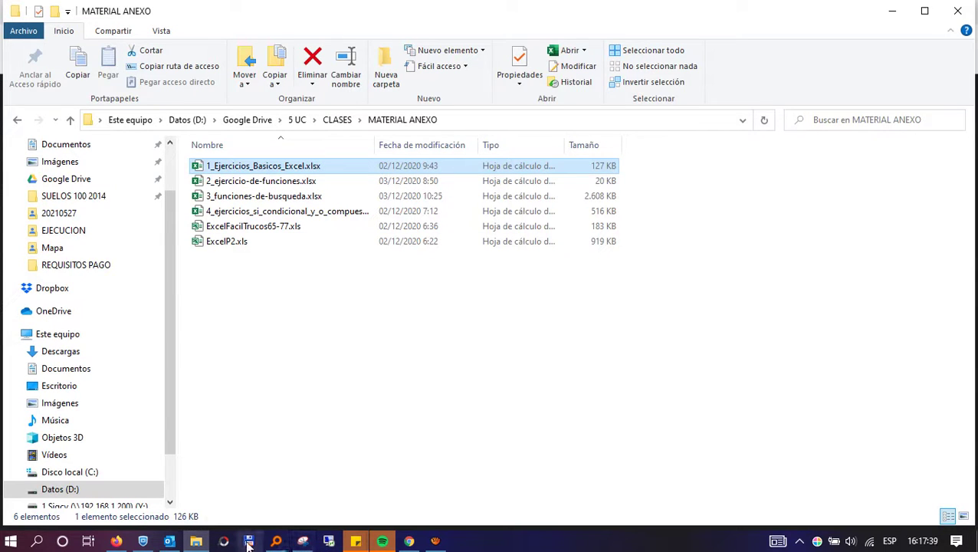
double_click(285, 169)
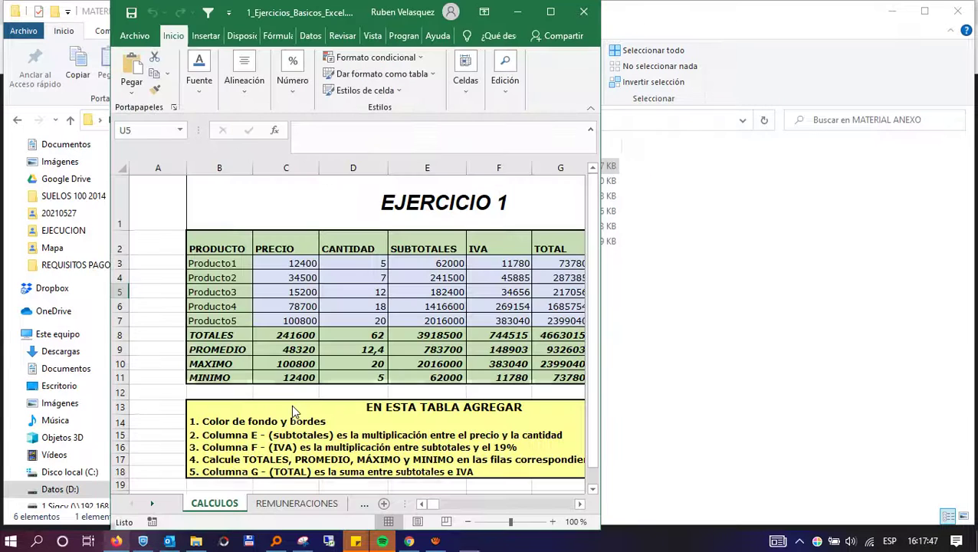
click(550, 12)
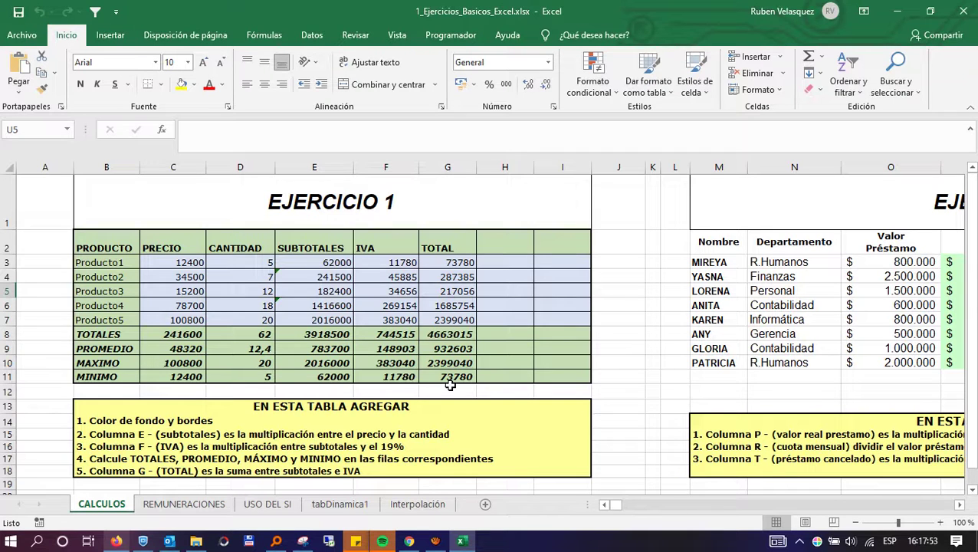
Examine EJERCICIO 1 and EJERCICIO 2 on the CALCULOS sheet, including the Valor Real Préstamo values in P3:P10.
scroll(450, 386, down, 1)
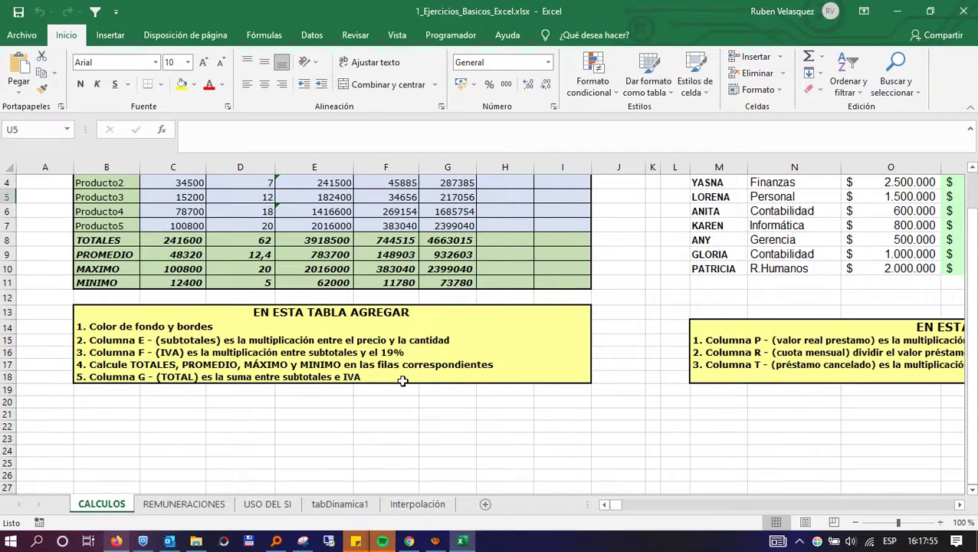
scroll(391, 381, up, 1)
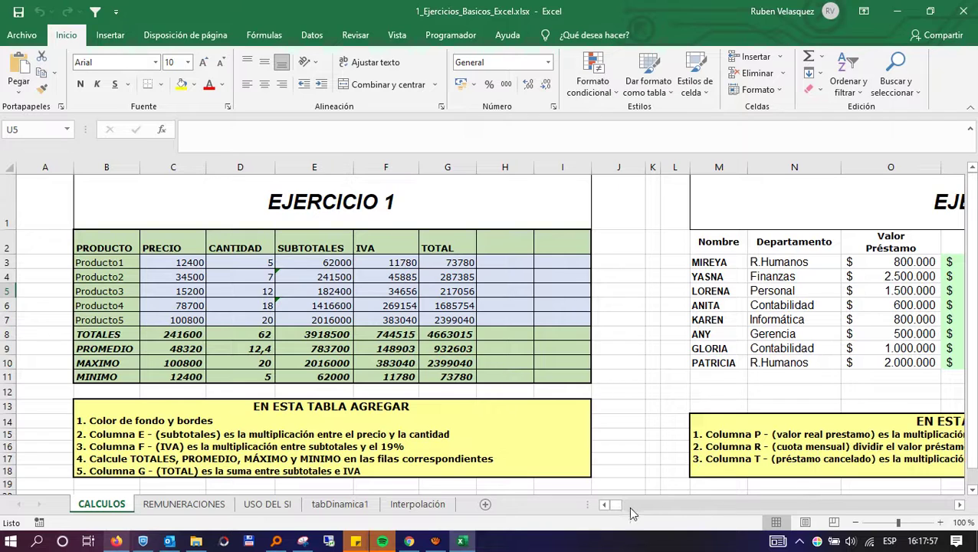
mouse_move(617, 511)
mouse_down()
mouse_move(646, 506)
mouse_move(611, 505)
mouse_up()
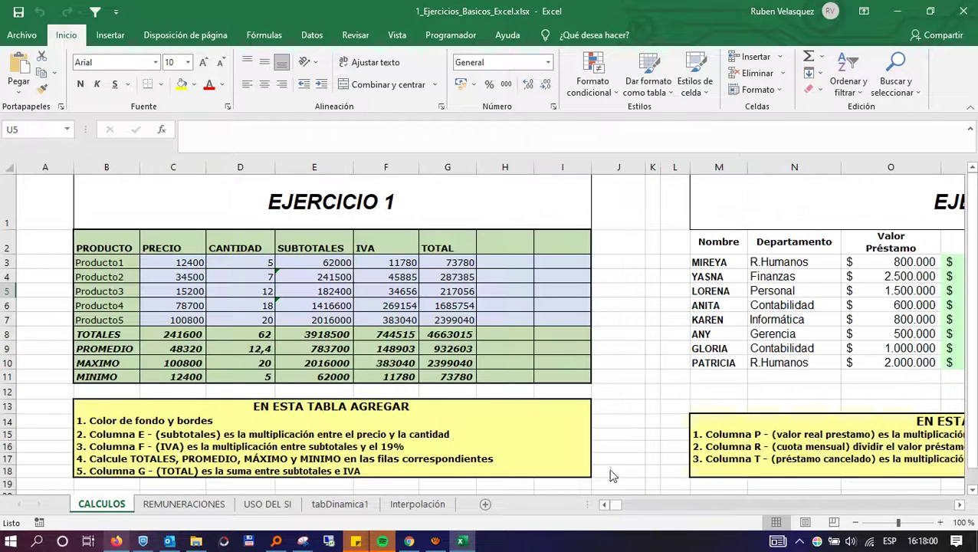
click(959, 505)
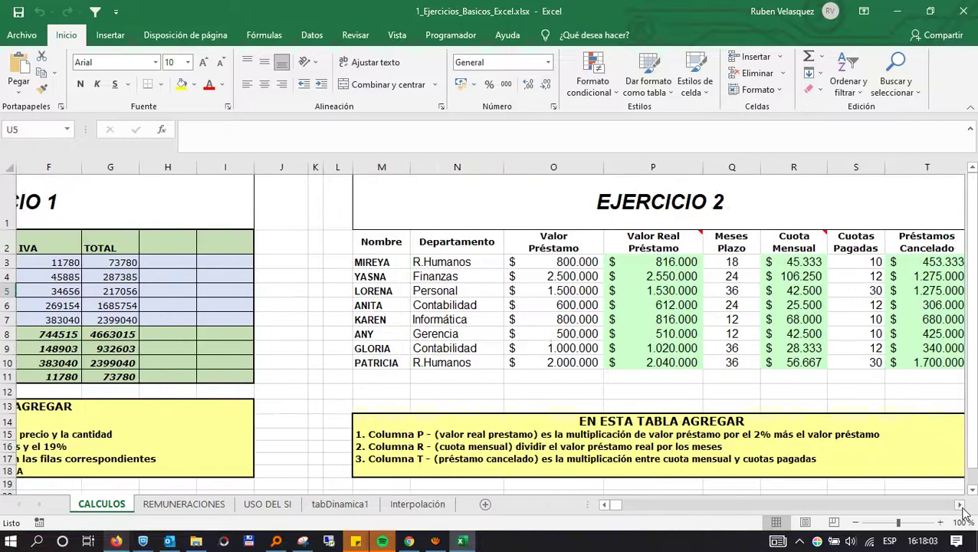
click(963, 507)
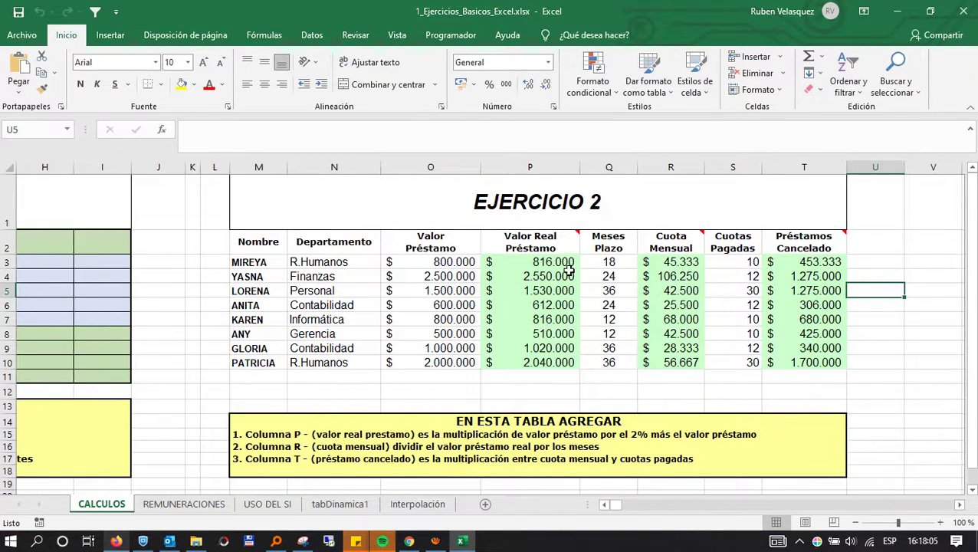
drag(563, 261, 545, 362)
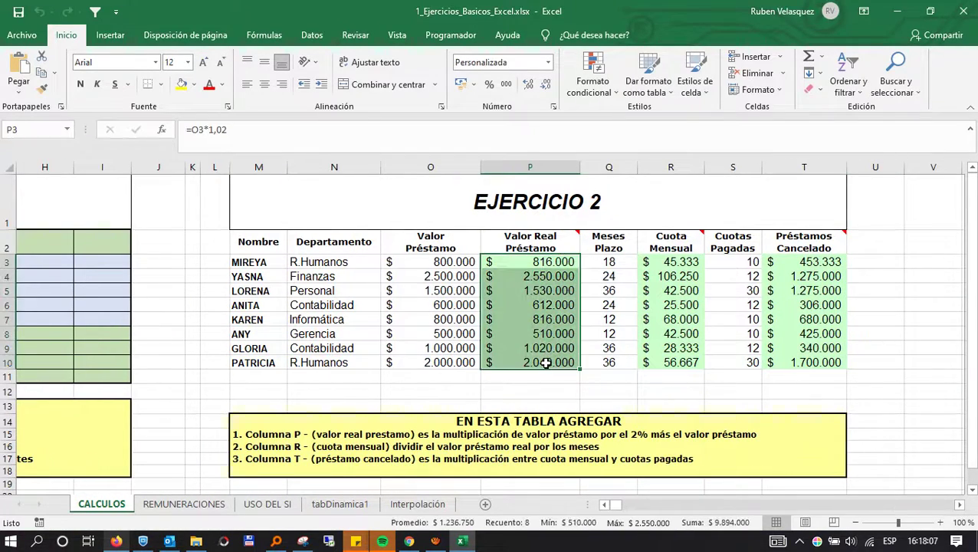
Switch back to the Google Meet call in Chrome and share the entire screen with the participants.
key(alt+Tab)
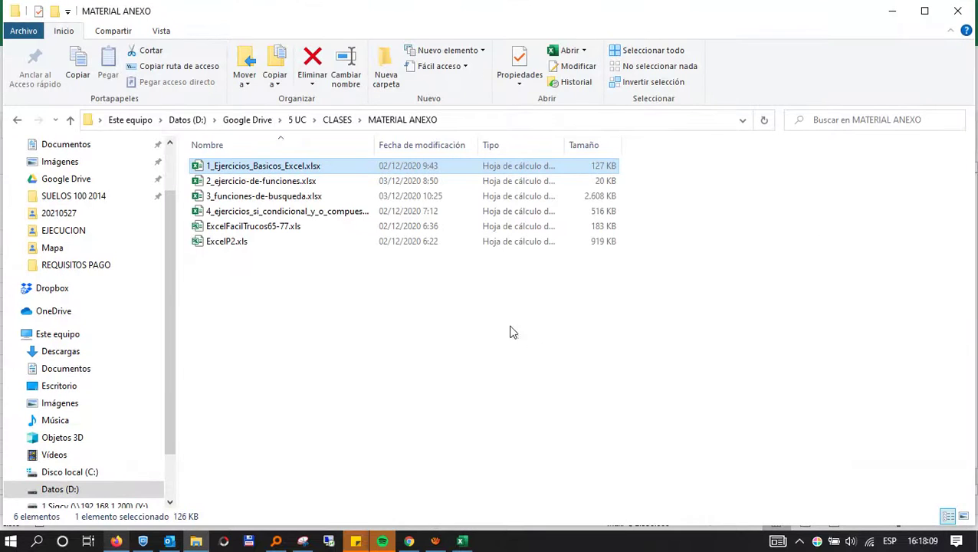
click(117, 542)
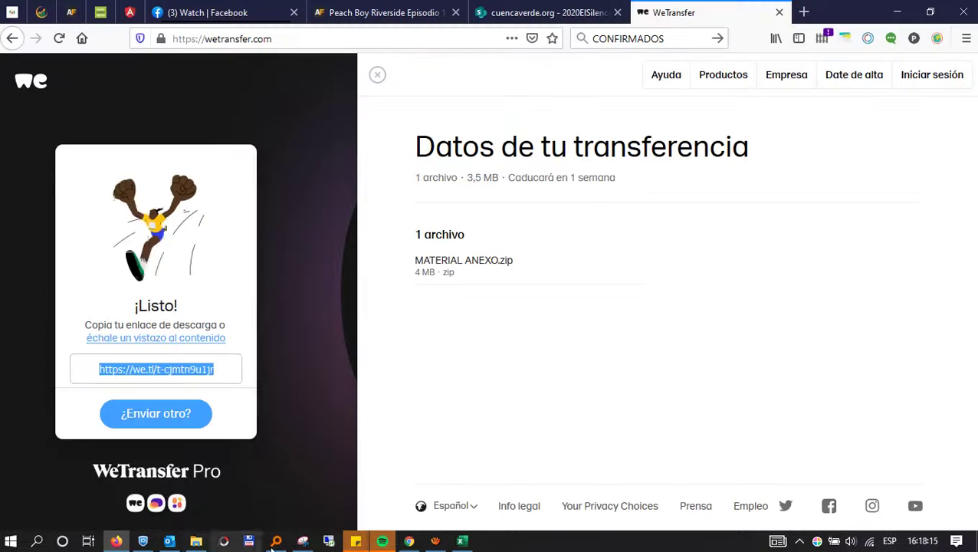
click(410, 542)
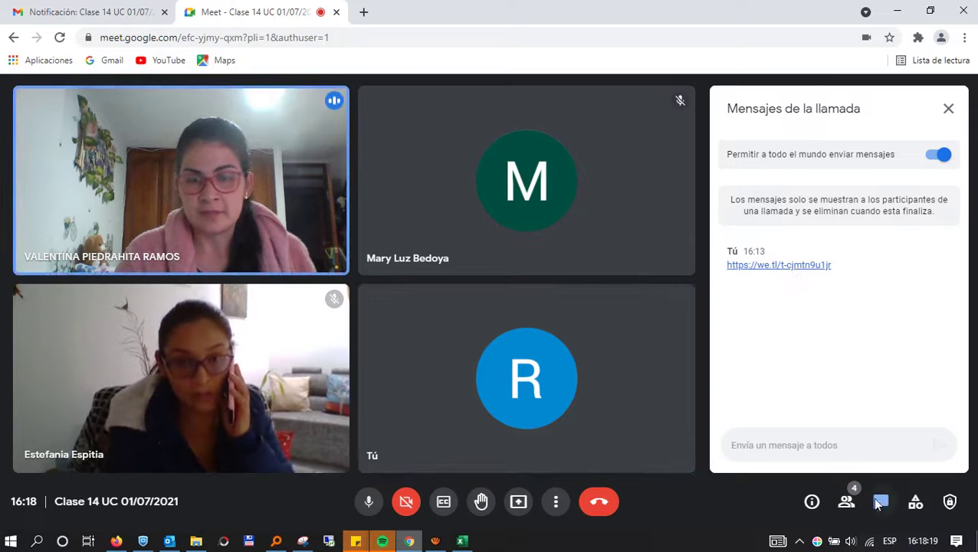
click(519, 501)
click(581, 400)
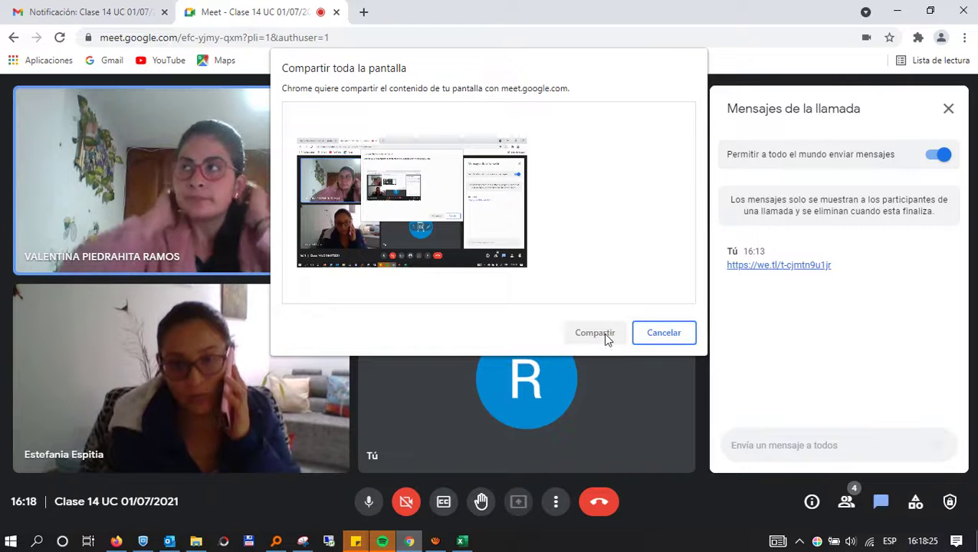
click(441, 189)
click(595, 332)
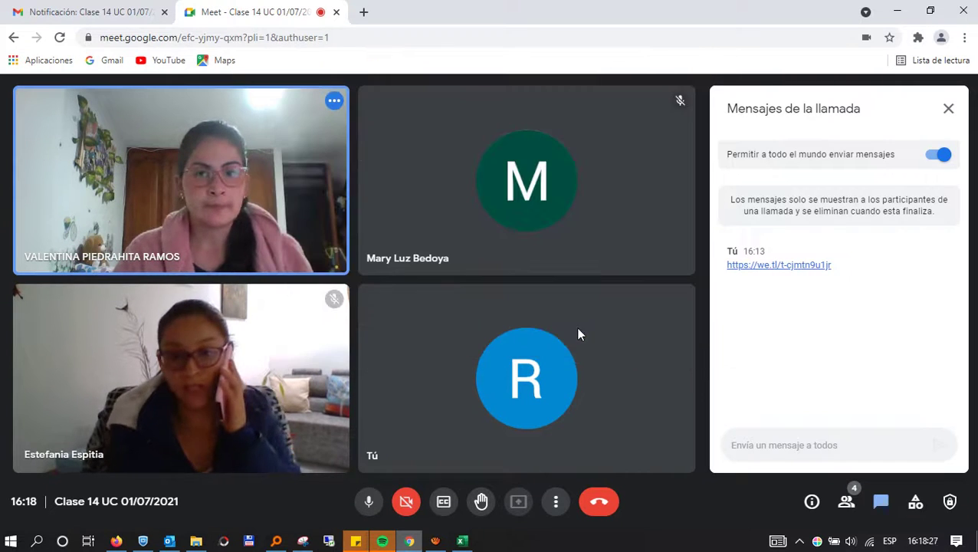
Switch to the Excel workbook and clear the EJERCICIO 2 results in P3:P10, R3:R11 and T3:T10 on the CALCULOS sheet.
click(895, 11)
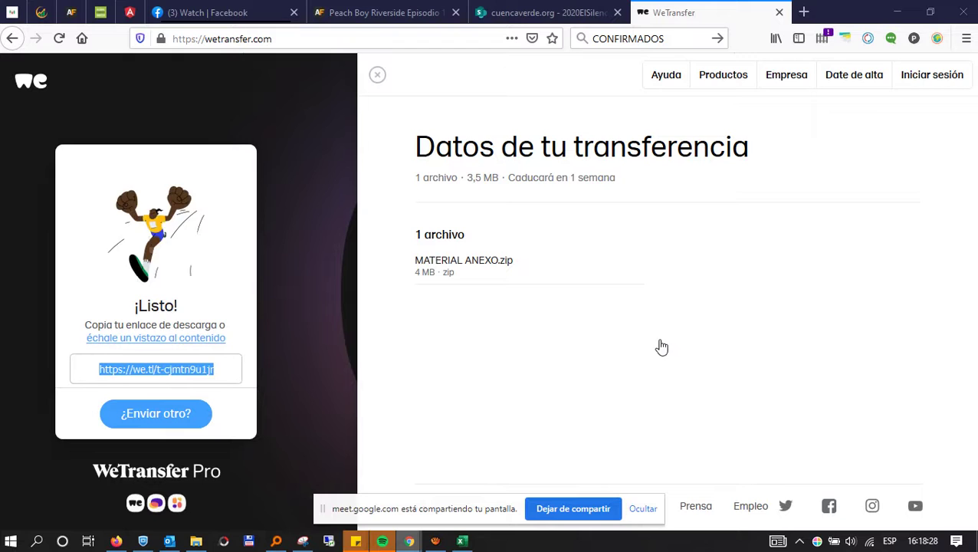
click(461, 541)
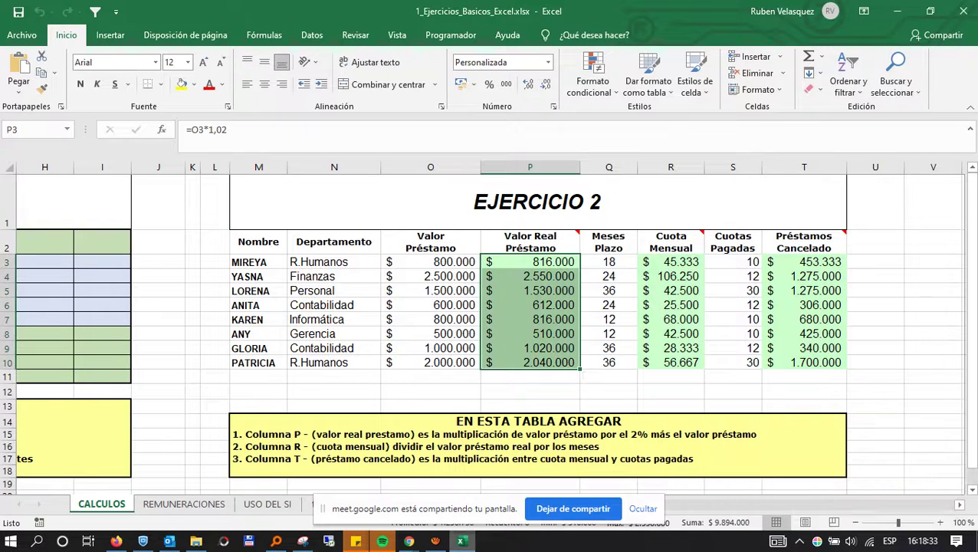
click(531, 389)
drag(544, 262, 546, 364)
drag(671, 261, 674, 376)
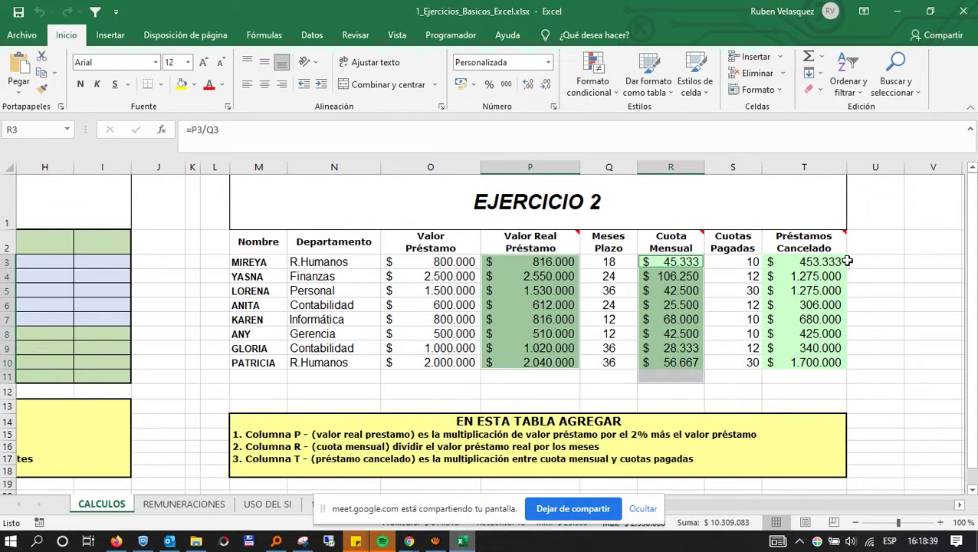
ctrl+click(836, 262)
drag(835, 261, 834, 359)
key(Delete)
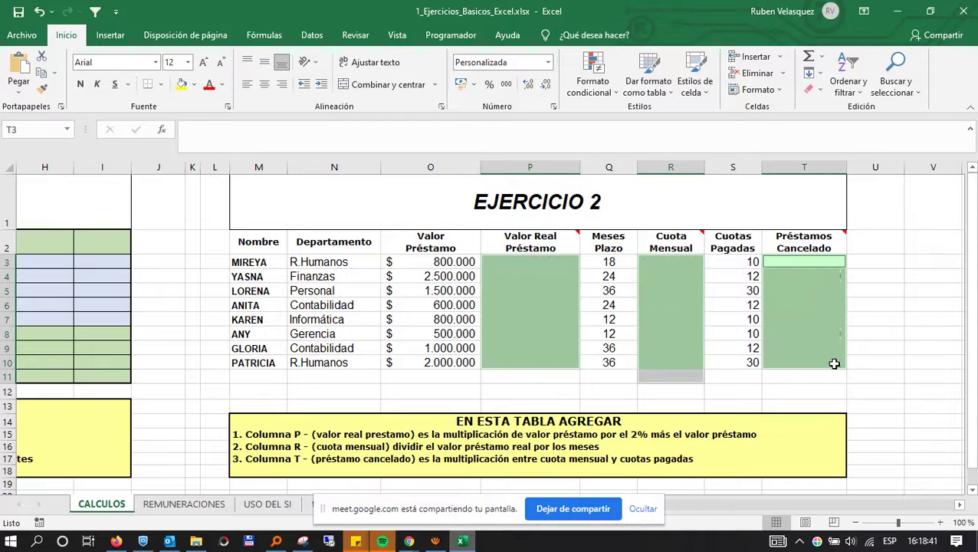
click(909, 285)
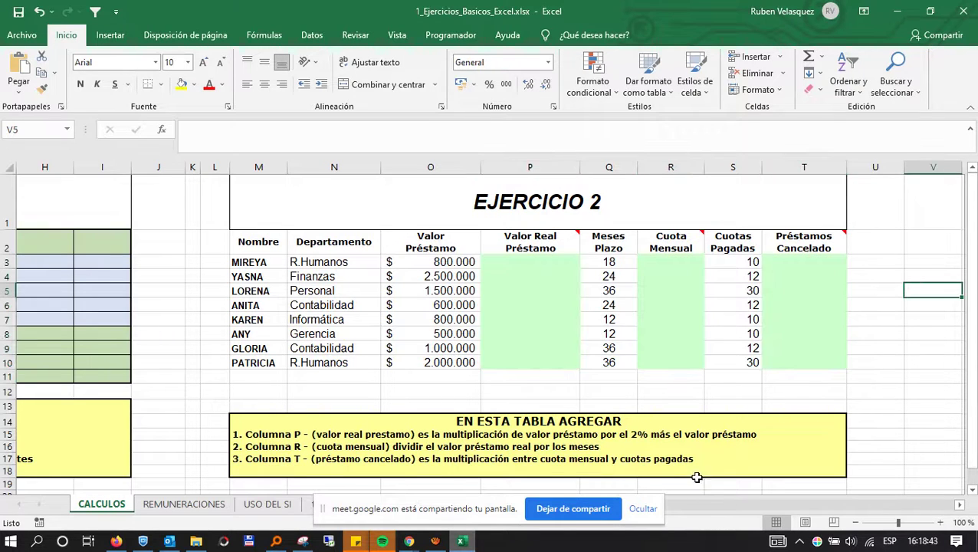
Hide the screen-sharing notice and clear the IVA results in F3:F11 of the EJERCICIO 1 table.
click(642, 508)
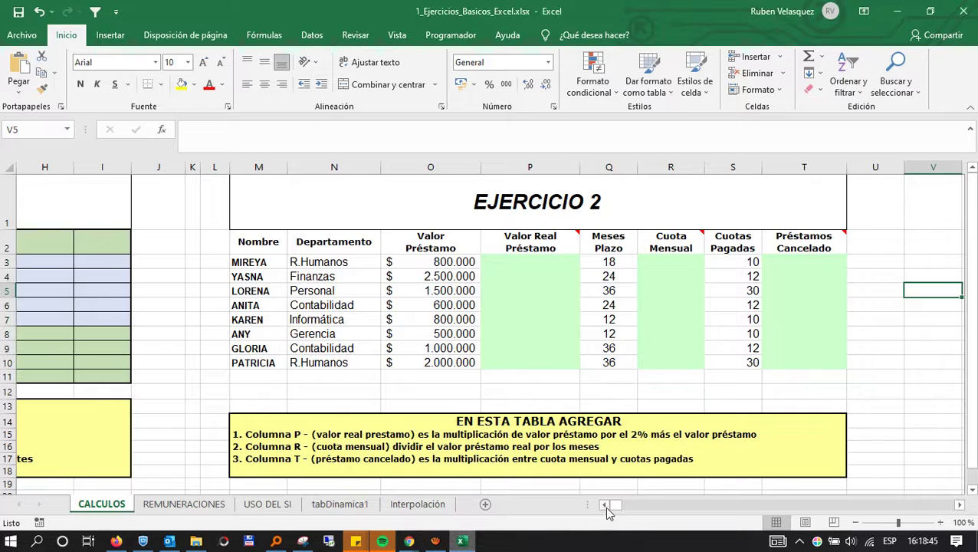
click(604, 506)
click(605, 506)
click(605, 506)
click(605, 505)
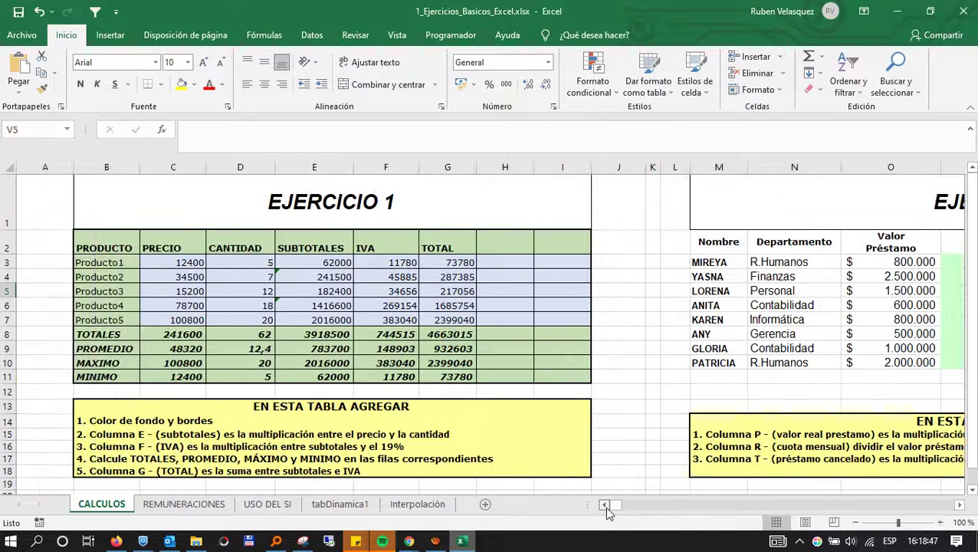
click(609, 306)
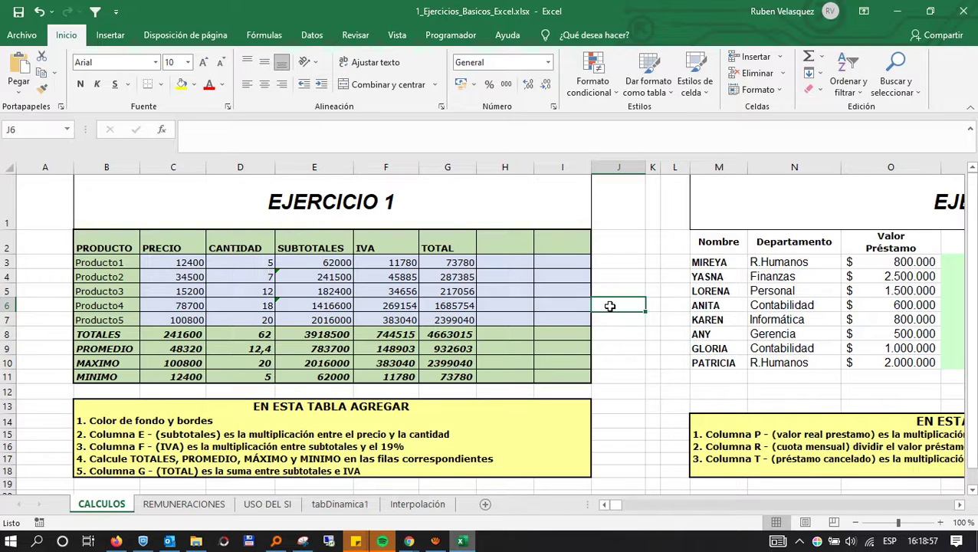
click(497, 281)
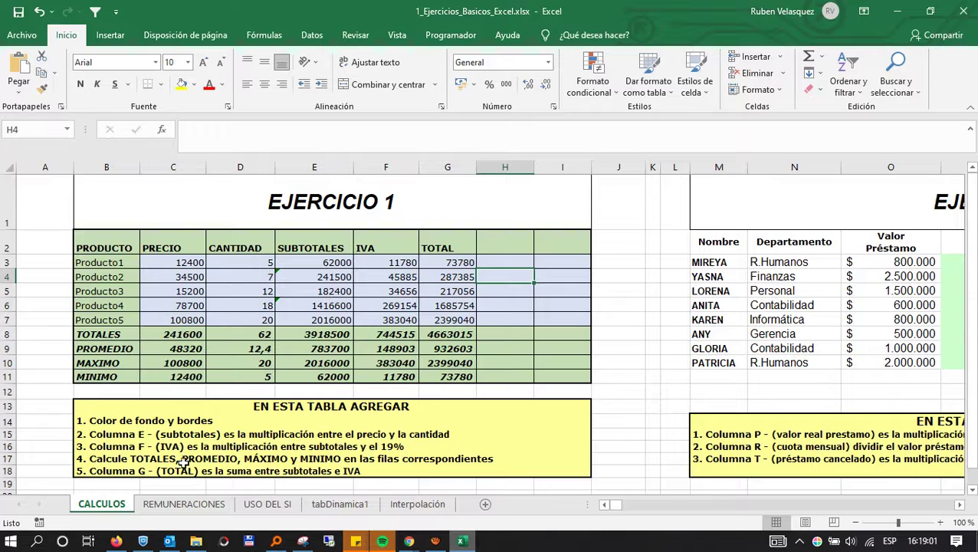
click(330, 447)
click(384, 262)
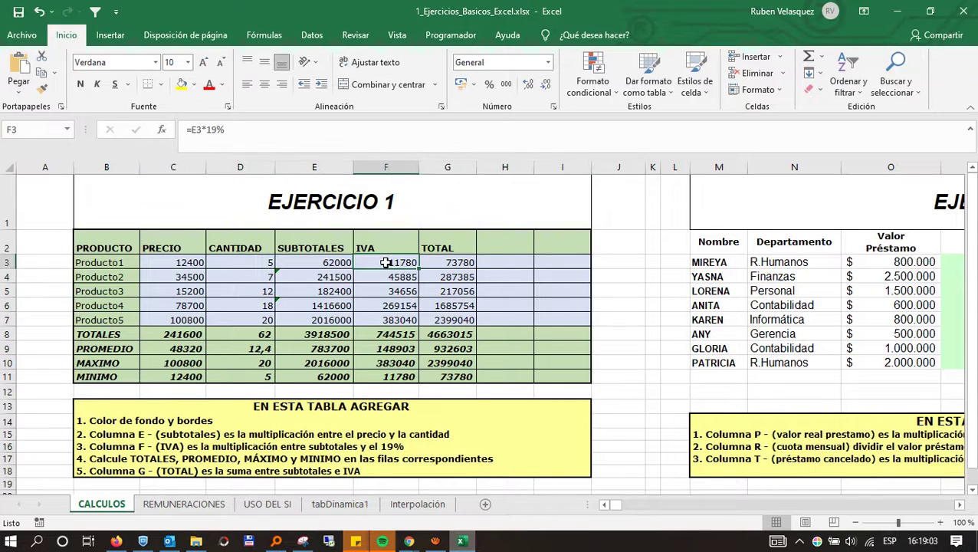
click(326, 264)
drag(380, 262, 384, 375)
key(Delete)
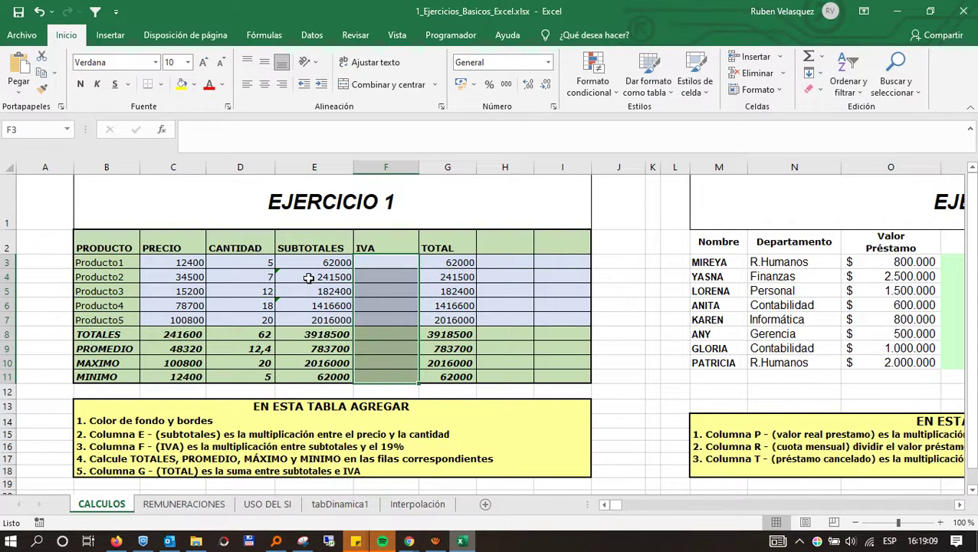
Clear the SUBTOTALES results in E3:E11 and the TOTAL results in G3:G11 of the EJERCICIO 1 table.
drag(313, 262, 310, 376)
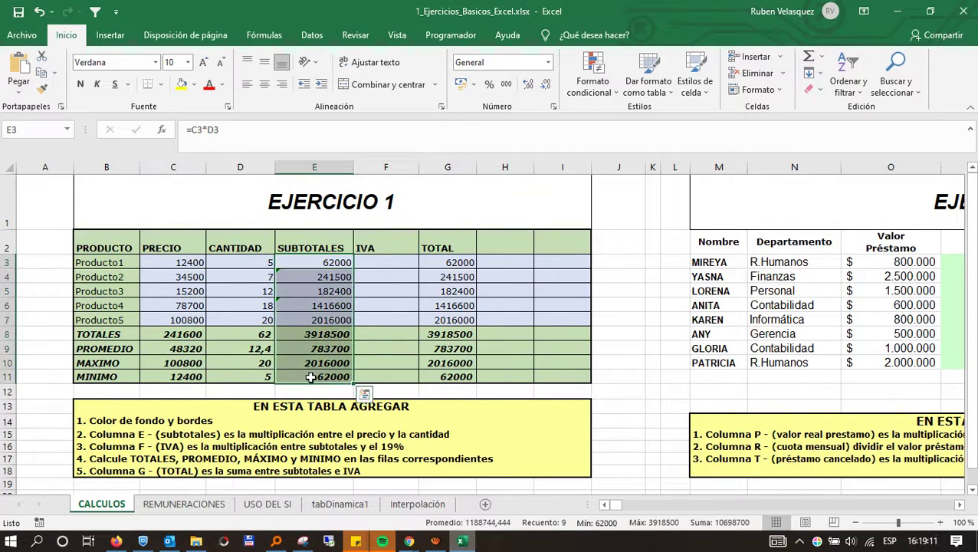
key(Delete)
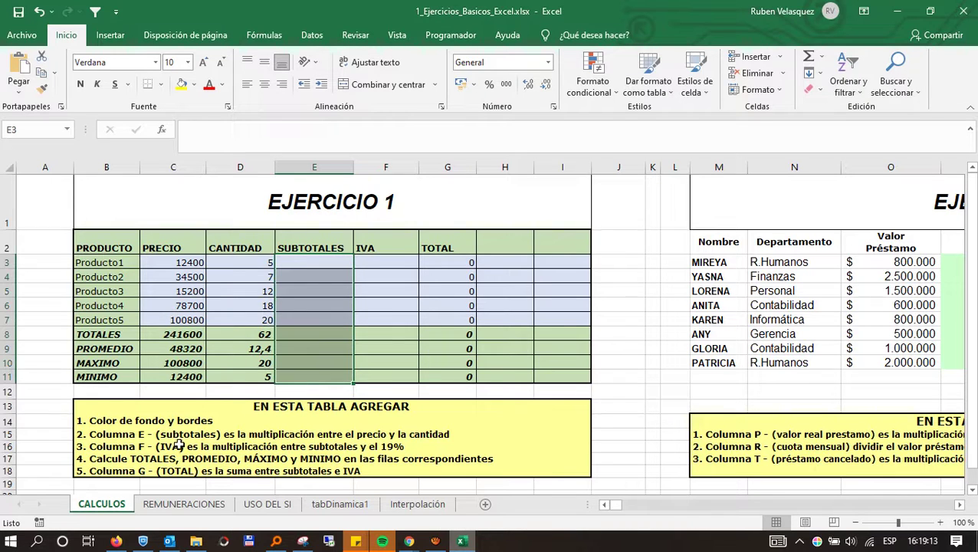
drag(457, 264, 458, 370)
key(Delete)
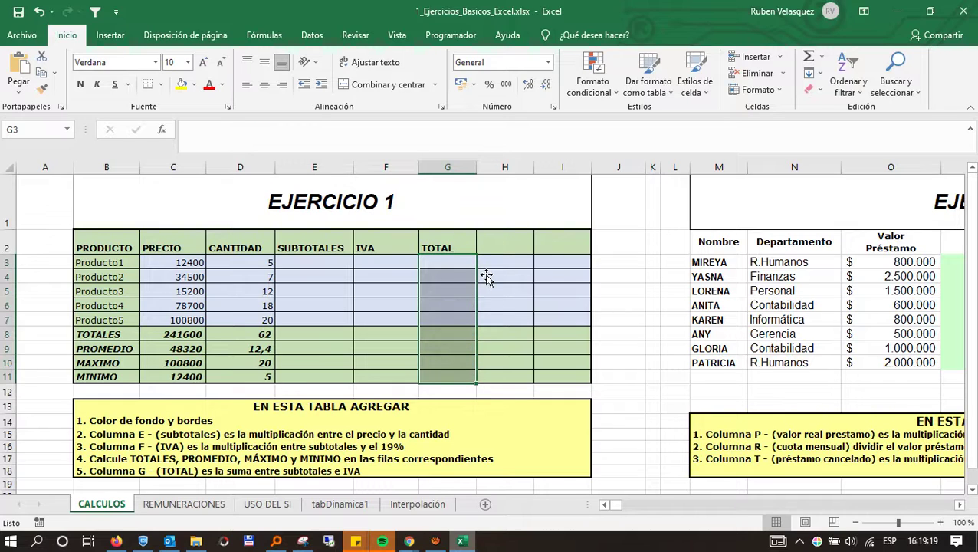
Examine the PRECIO and CANTIDAD columns, the Valor Préstamo amounts and the empty SUBTOTALES cell E3 on the CALCULOS sheet.
click(456, 282)
click(229, 276)
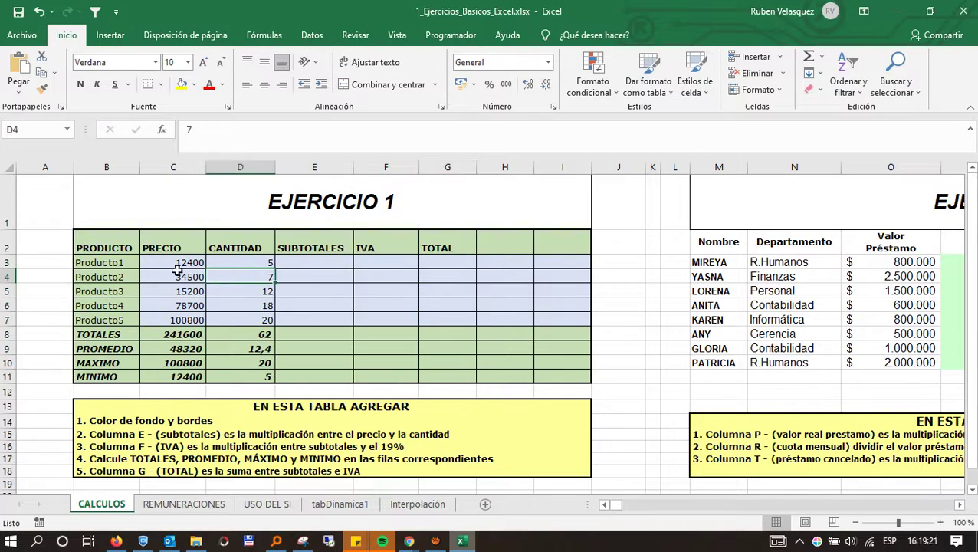
click(165, 243)
click(214, 245)
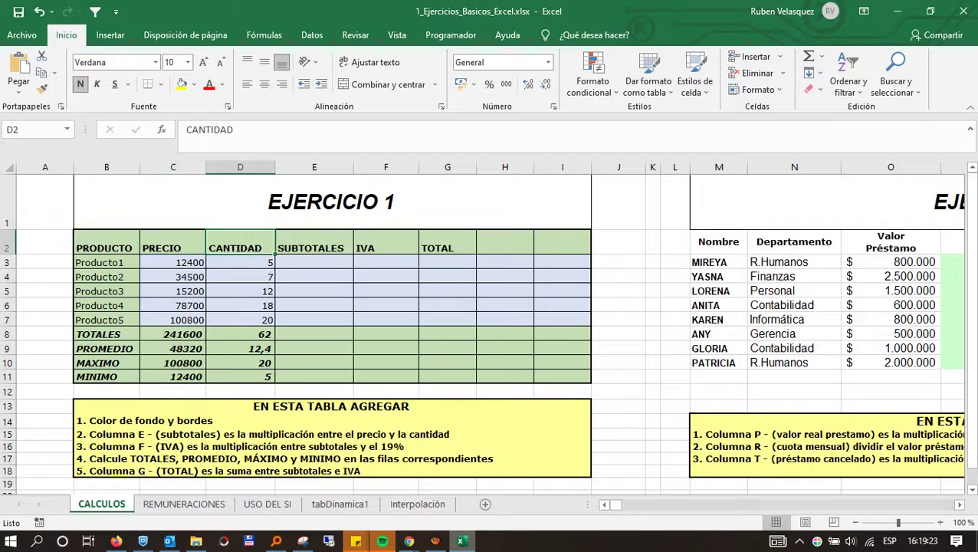
click(890, 262)
click(885, 290)
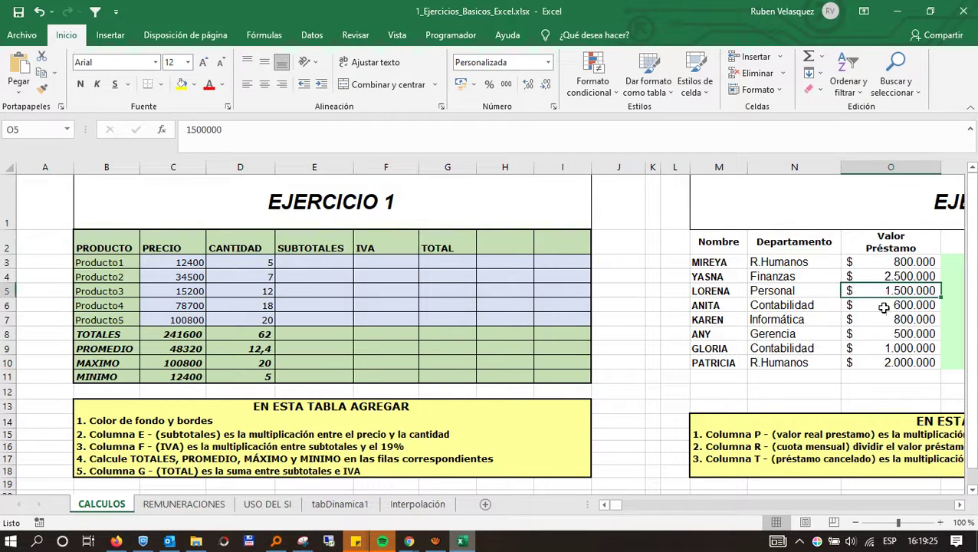
click(885, 320)
click(885, 348)
click(885, 291)
click(886, 262)
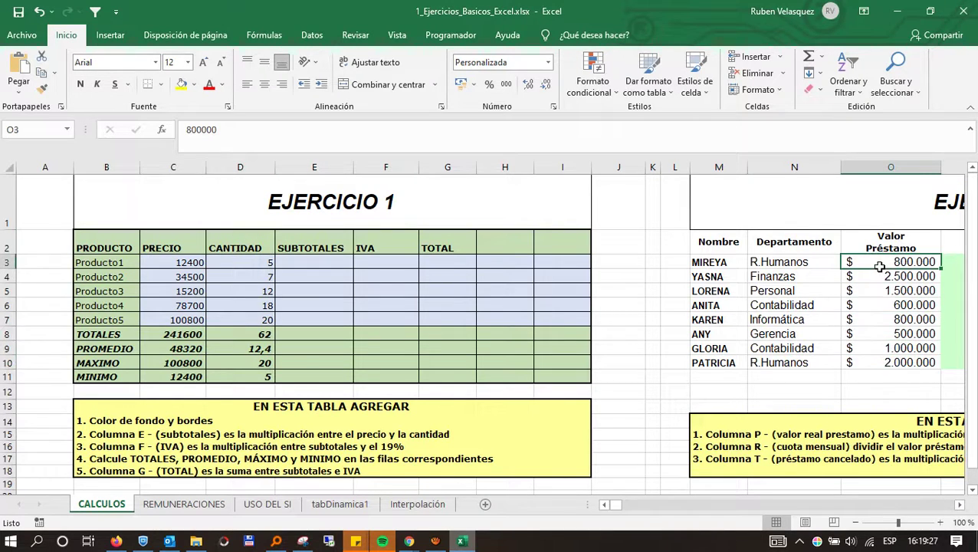
click(644, 302)
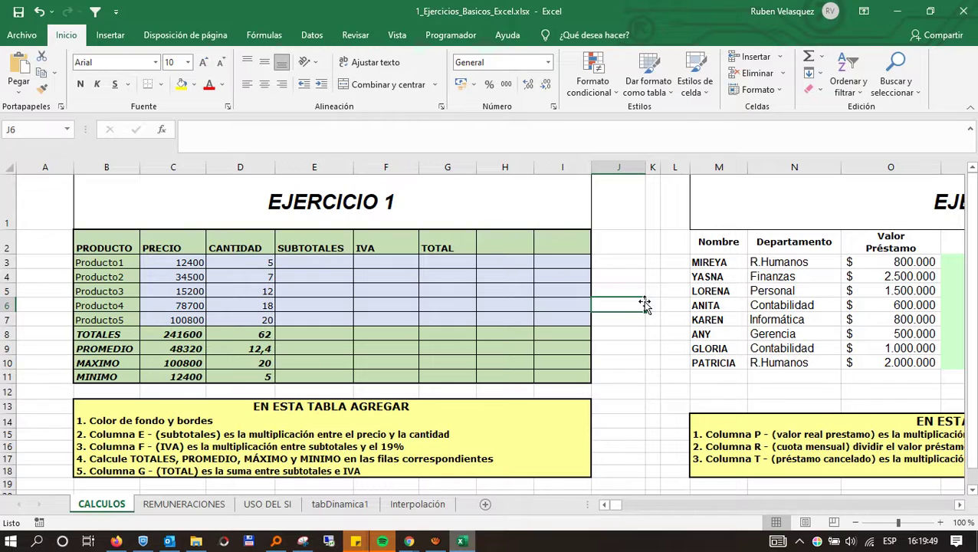
click(331, 266)
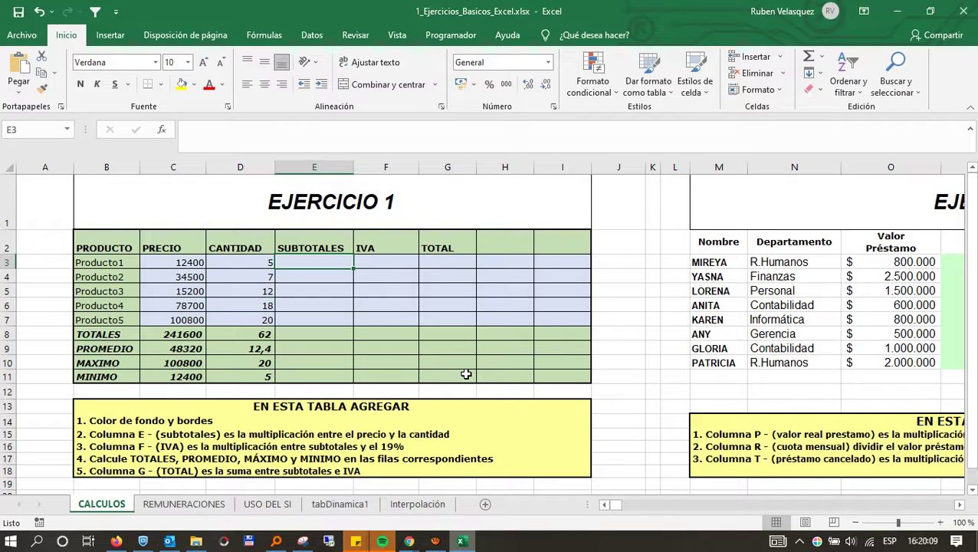
Switch to the Google Meet call in Chrome and stop presenting the screen.
click(116, 542)
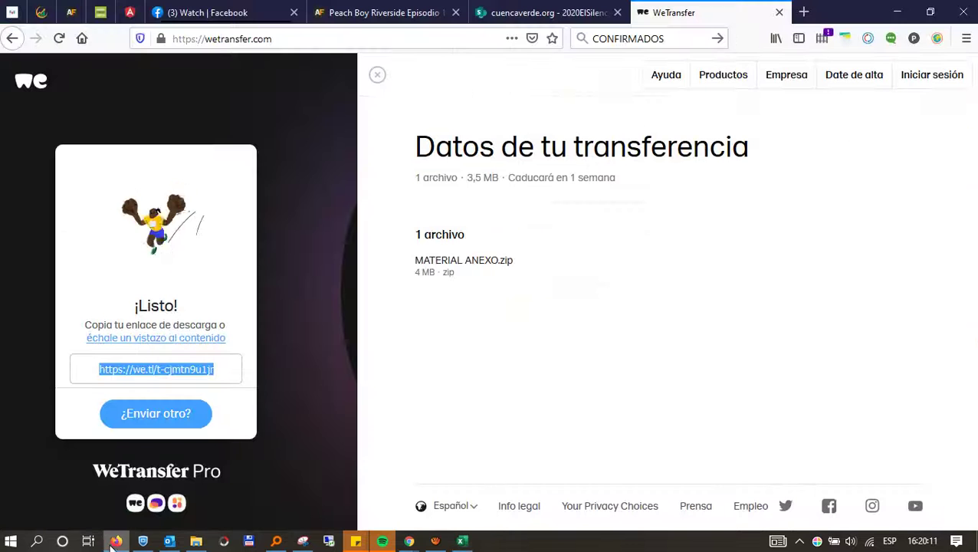
click(896, 11)
click(410, 542)
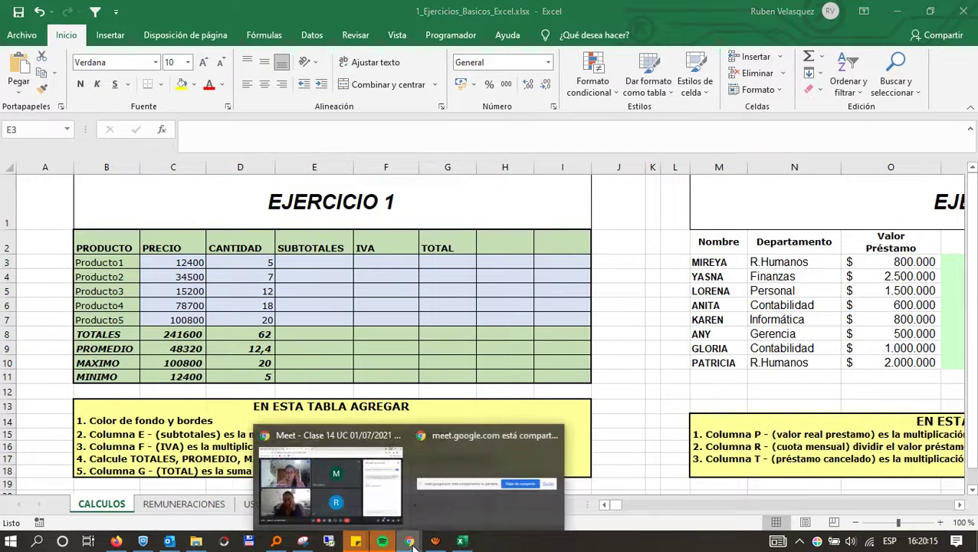
click(325, 481)
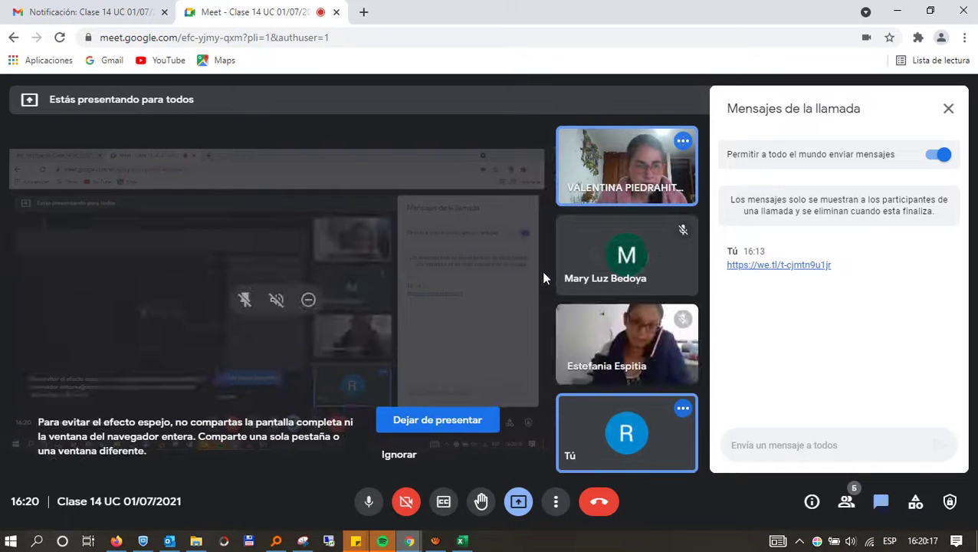
click(519, 506)
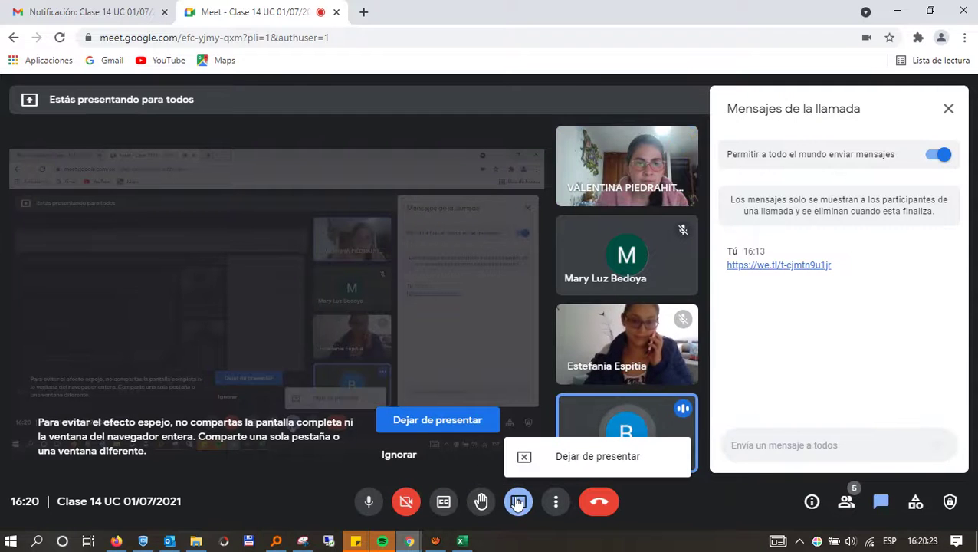
click(584, 457)
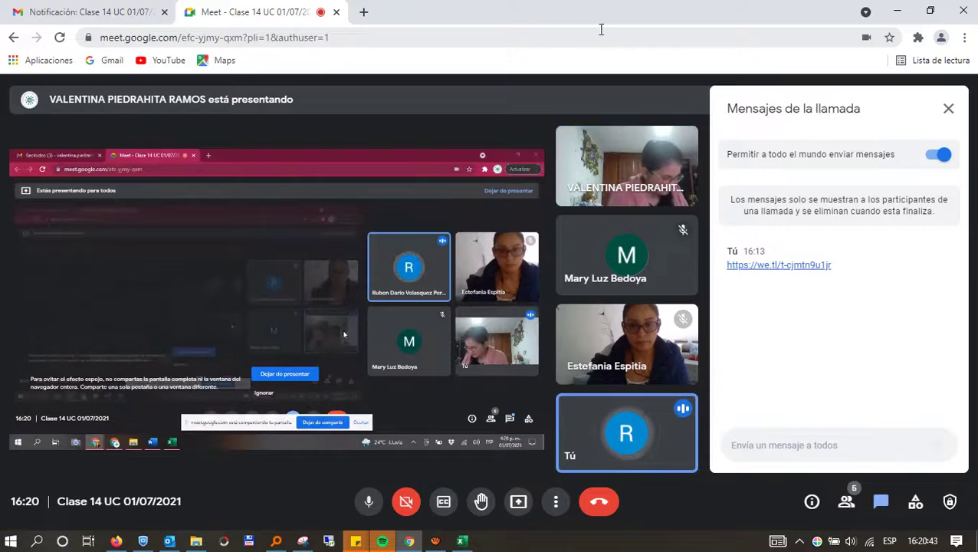
Switch to the Excel workbook, show the function library and defined-name commands, and return to the Google Meet call.
mouse_move(275, 541)
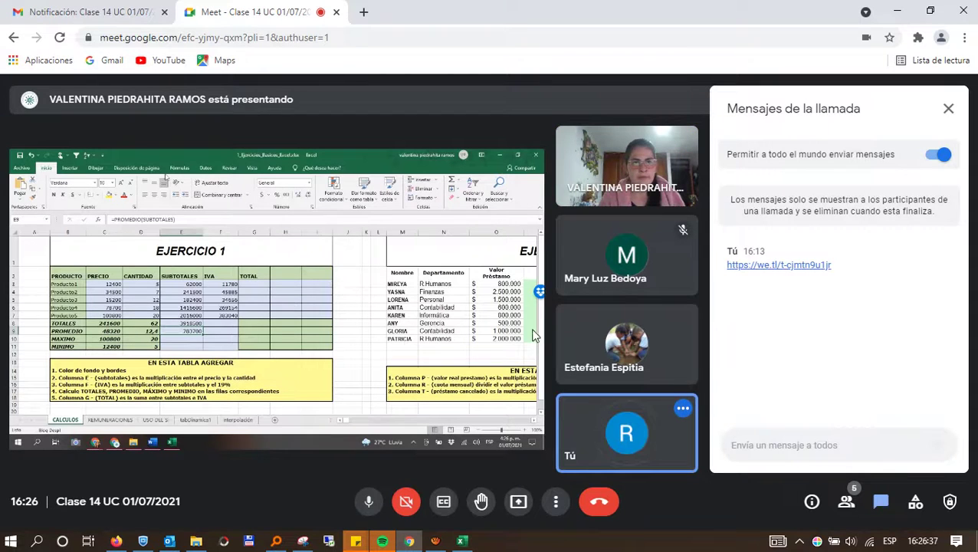
click(461, 541)
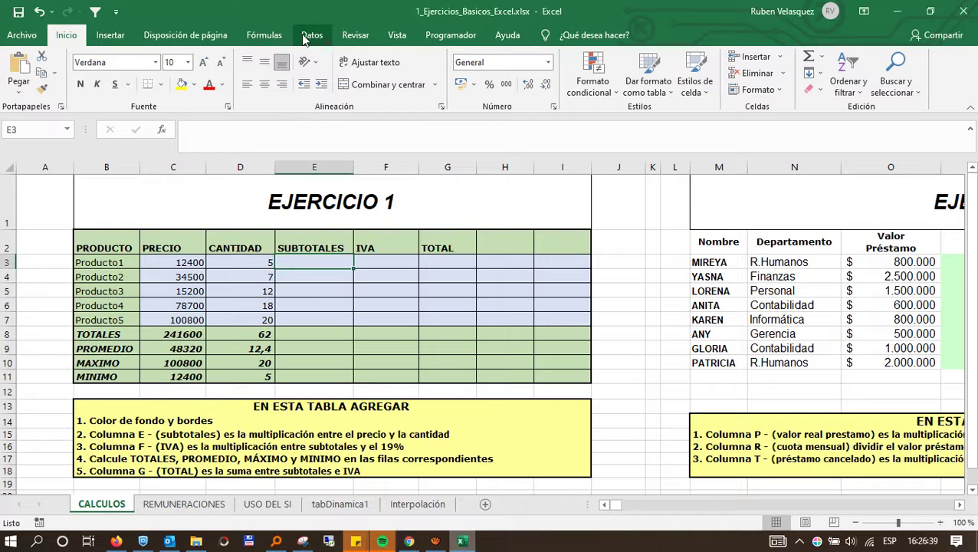
click(272, 37)
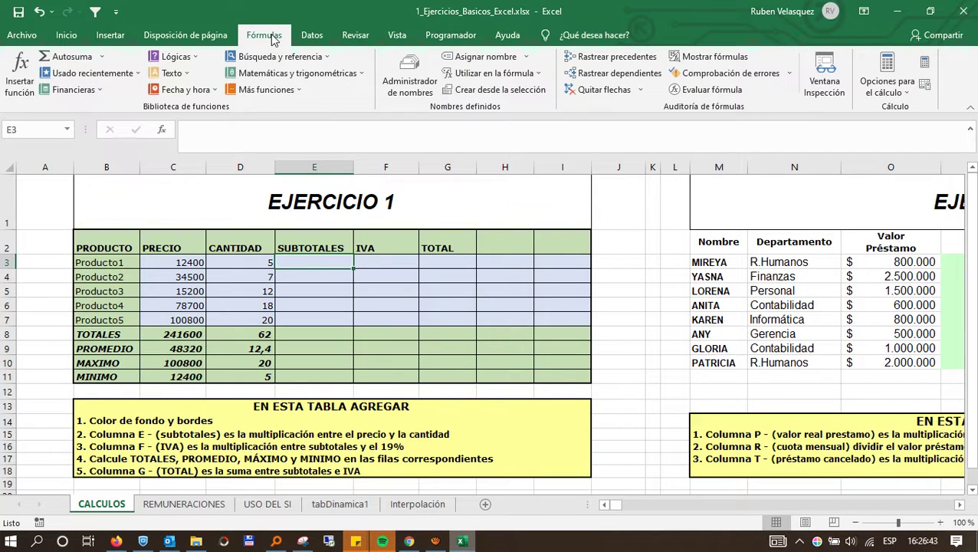
click(896, 11)
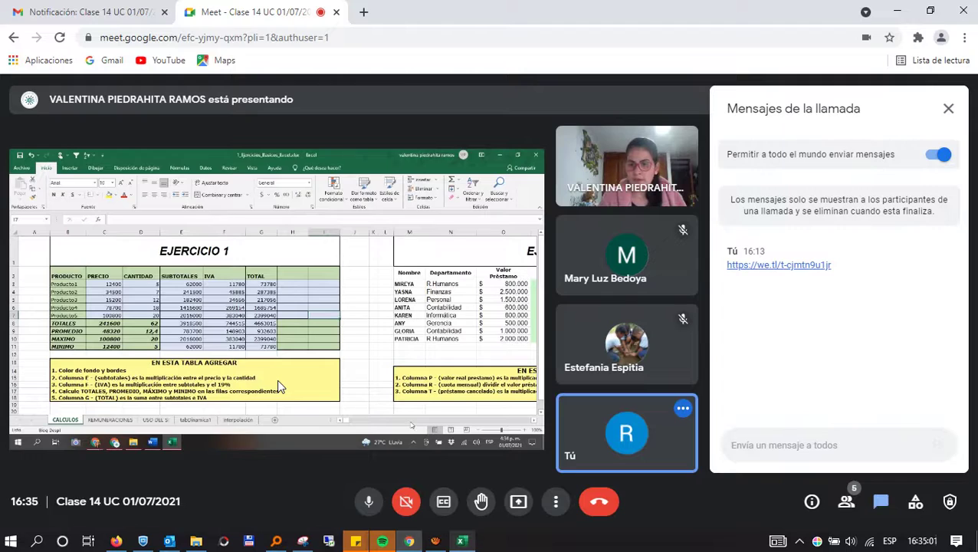
Switch to the Excel workbook and clear the PLANILLA DE PAGOS results in G4:N11 on the REMUNERACIONES sheet.
click(462, 541)
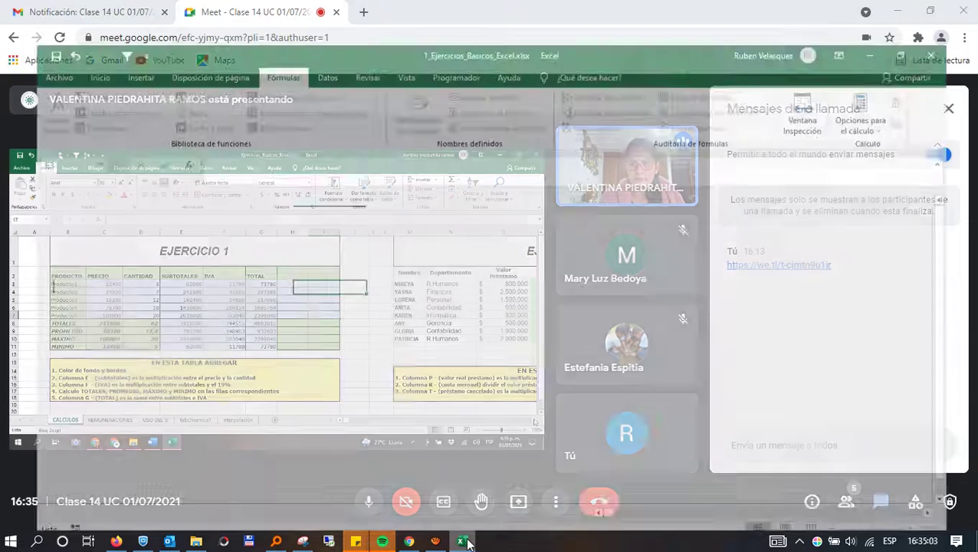
click(184, 503)
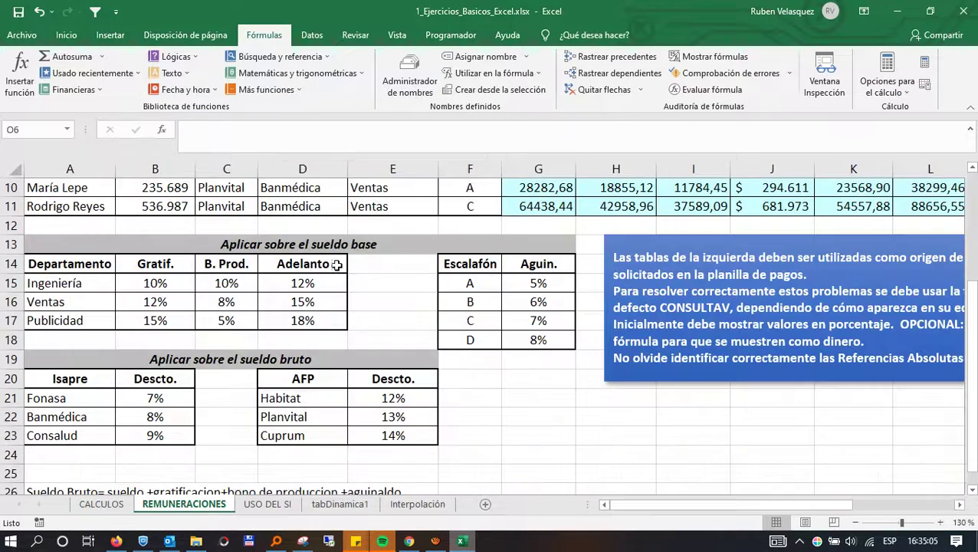
scroll(347, 269, up, 3)
drag(536, 250, 779, 384)
key(Delete)
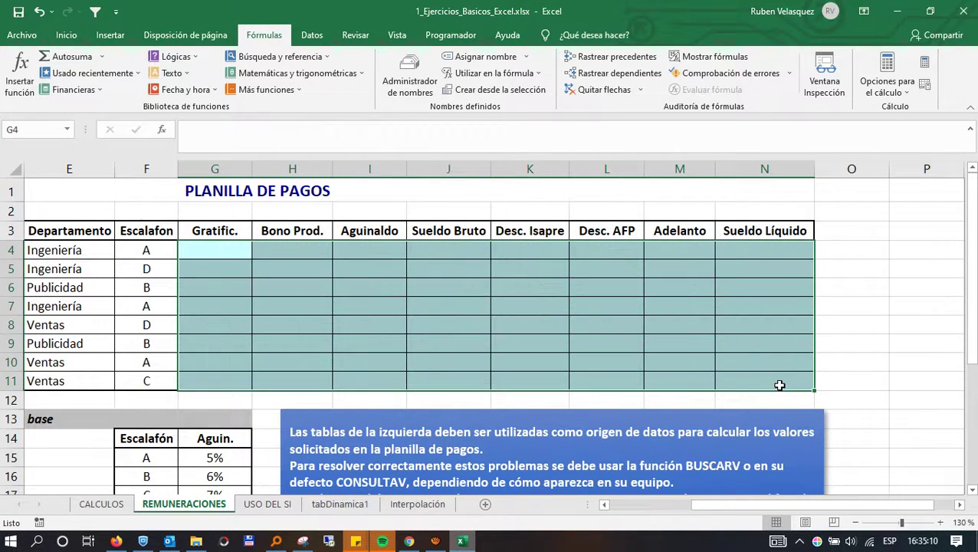
click(735, 301)
Review the payroll table and the percentage tables below it on the REMUNERACIONES sheet, and return to the Google Meet call.
drag(701, 500, 538, 497)
scroll(292, 405, down, 4)
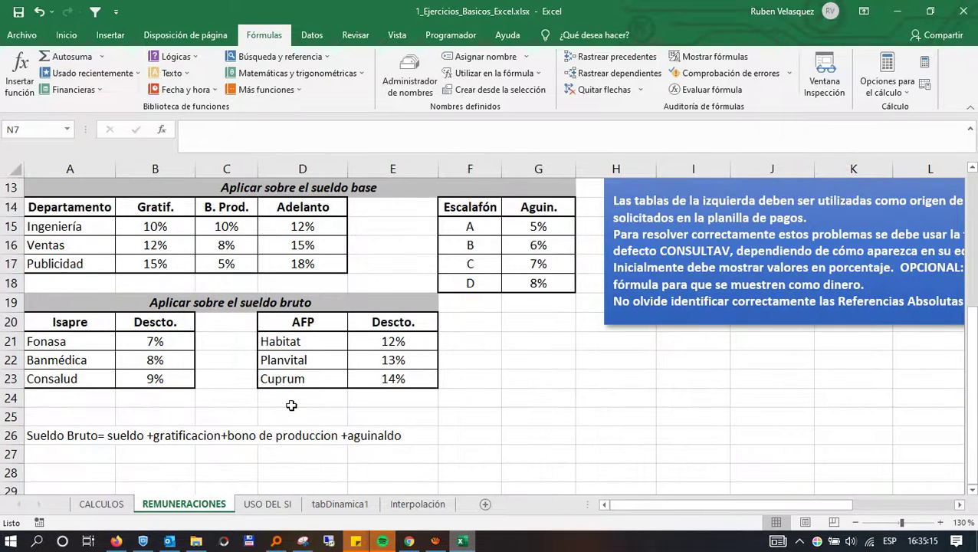
scroll(291, 406, up, 4)
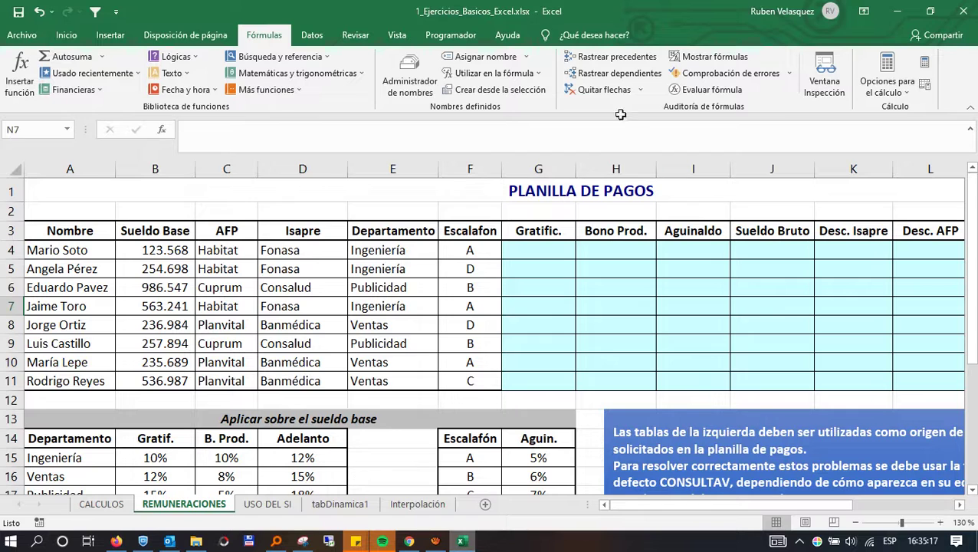
click(898, 12)
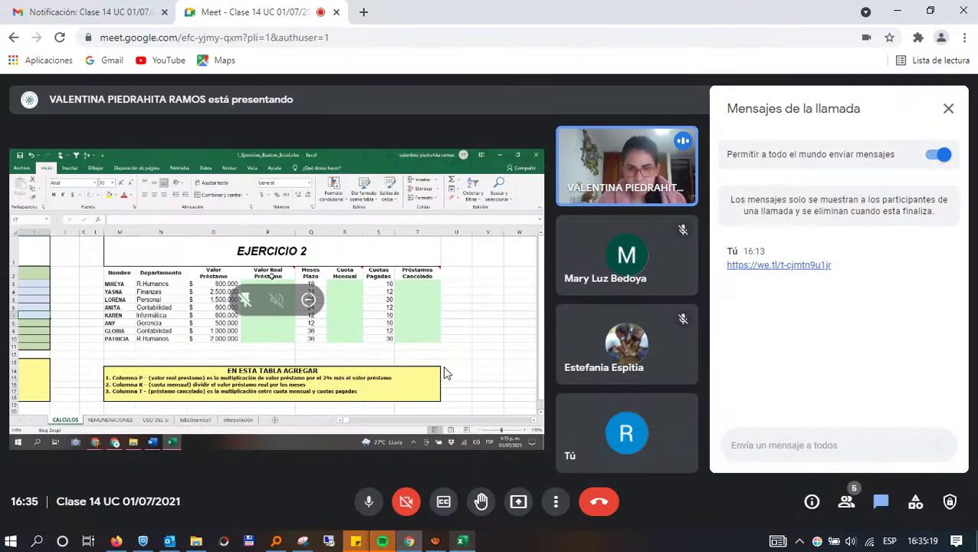
mouse_move(595, 406)
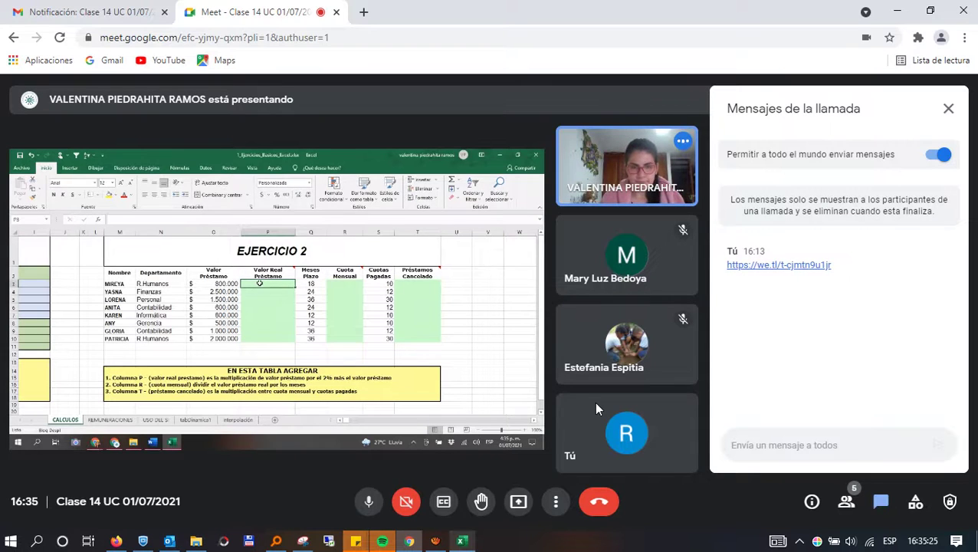
click(595, 409)
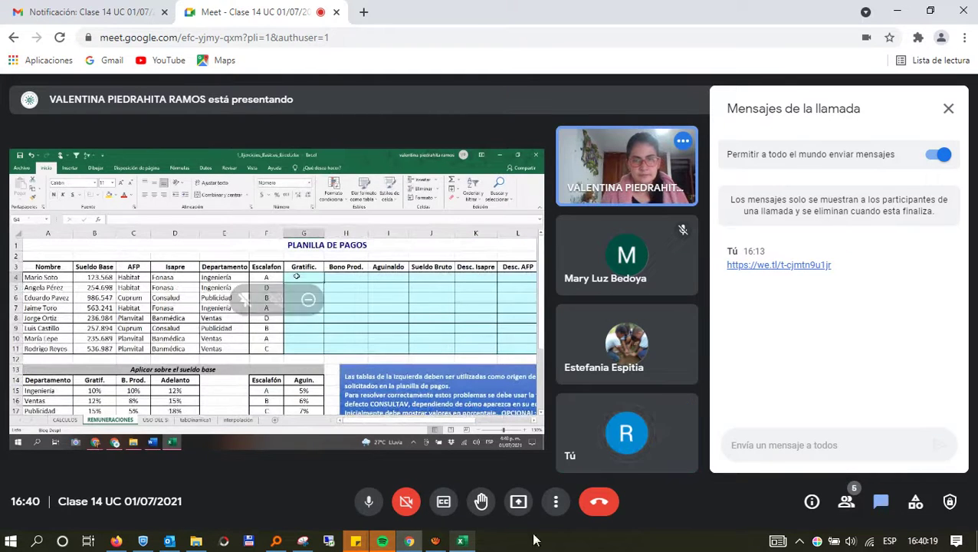
Switch to the Excel workbook and review the Sueldo Bruto definition in A26 and all PLANILLA DE PAGOS columns on the REMUNERACIONES sheet.
click(460, 541)
scroll(483, 360, down, 11)
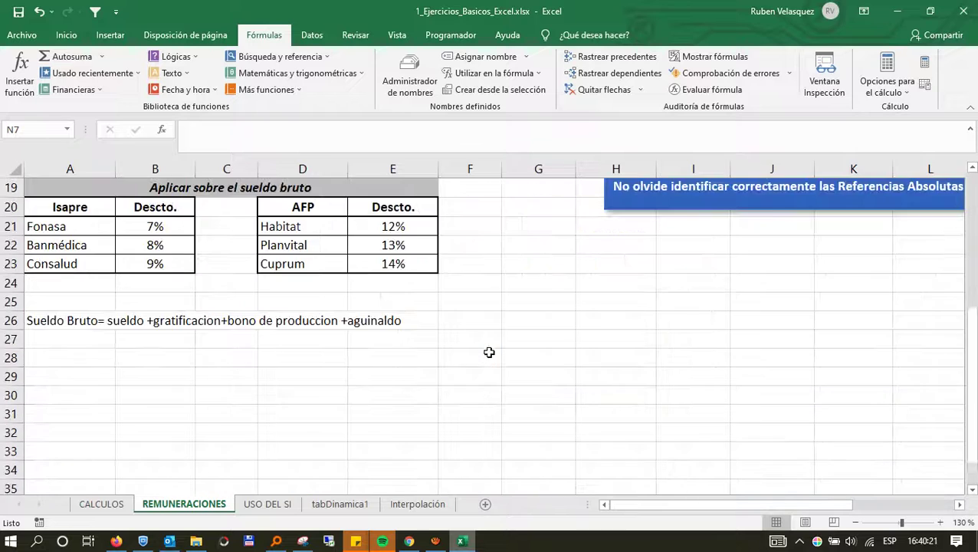
scroll(489, 352, up, 6)
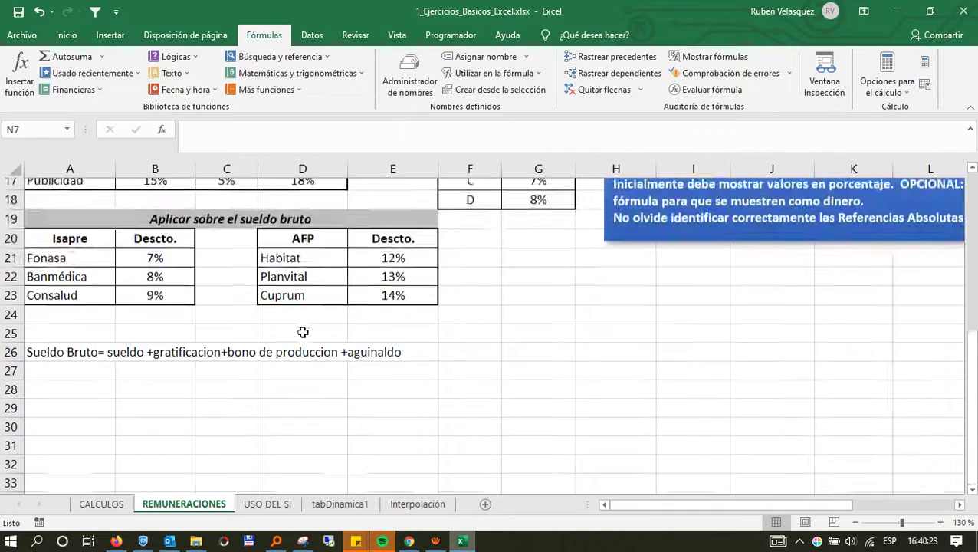
click(59, 379)
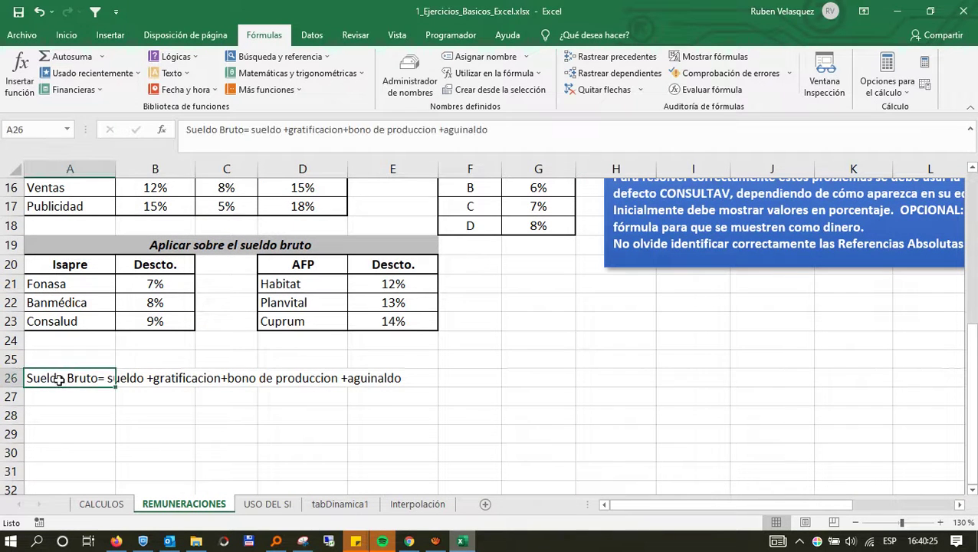
scroll(335, 437, up, 5)
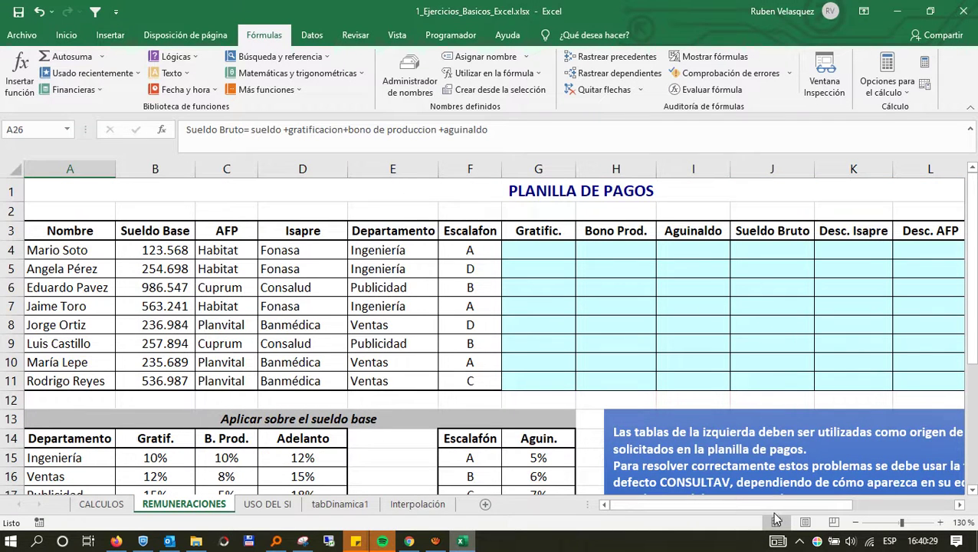
drag(776, 509, 876, 511)
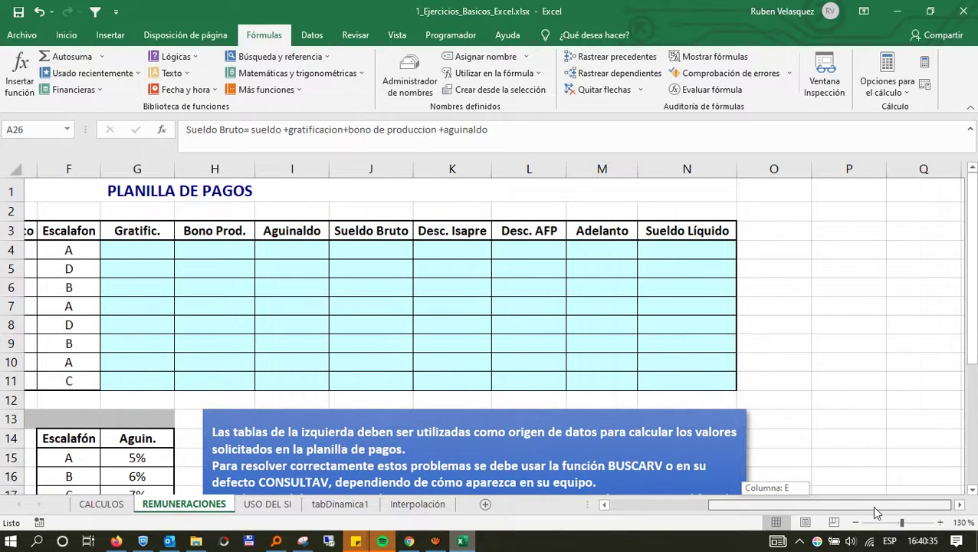
drag(876, 511, 776, 510)
scroll(394, 378, down, 4)
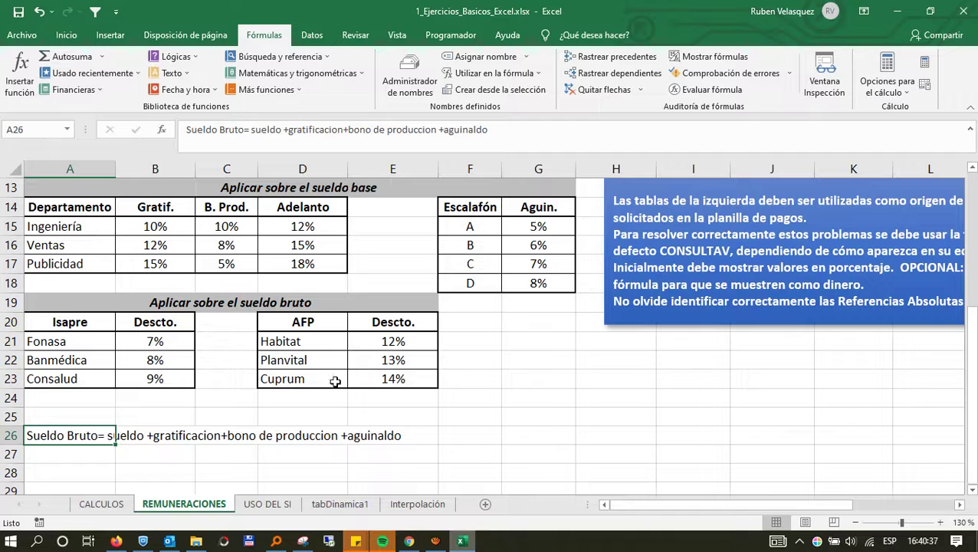
scroll(223, 402, up, 4)
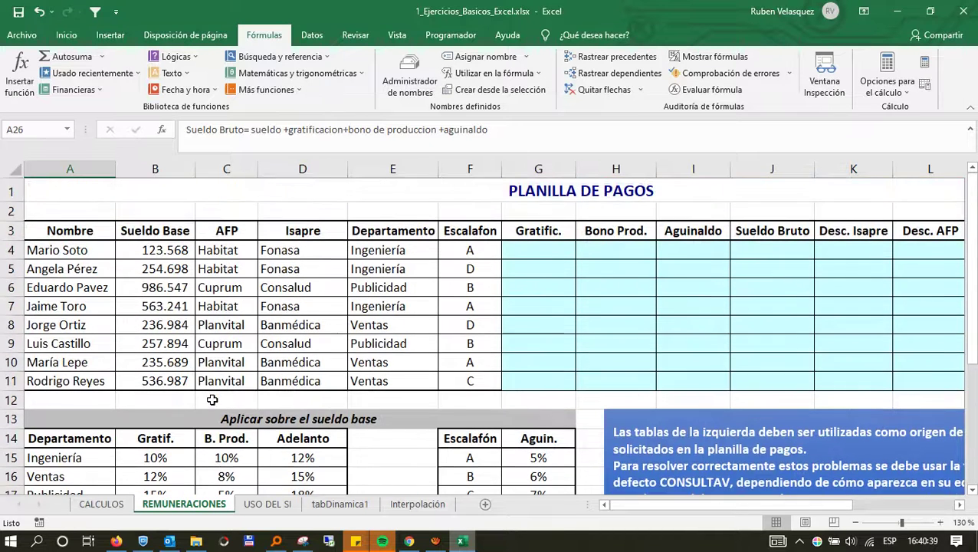
Walk through the empty result cells of row 4, from Gratific. to Desc. Isapre, and return to G4.
click(543, 250)
click(610, 253)
click(671, 253)
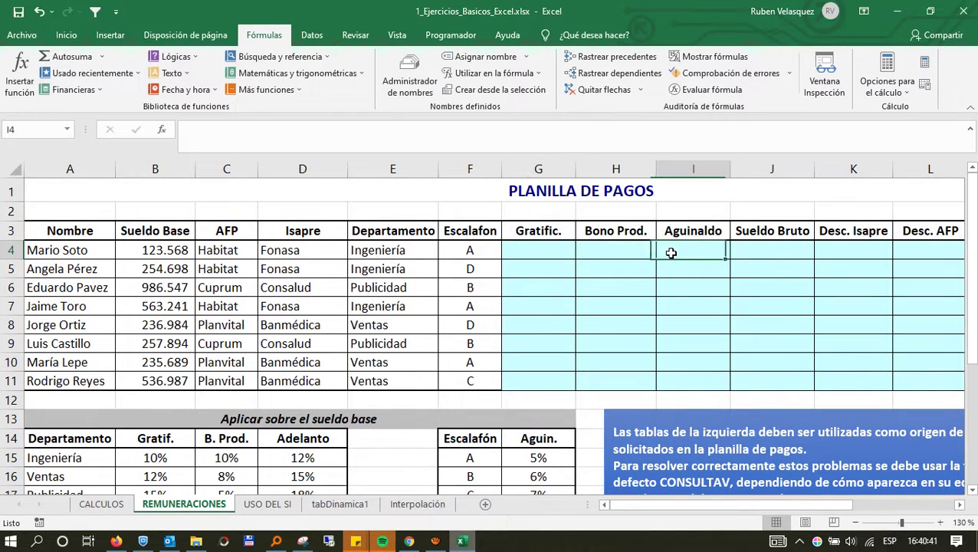
click(782, 252)
click(853, 252)
click(613, 253)
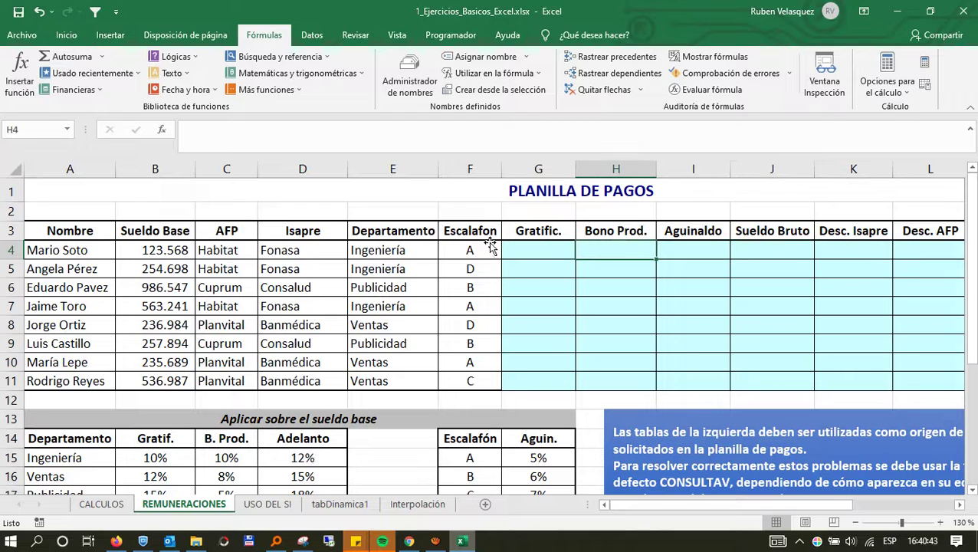
click(517, 251)
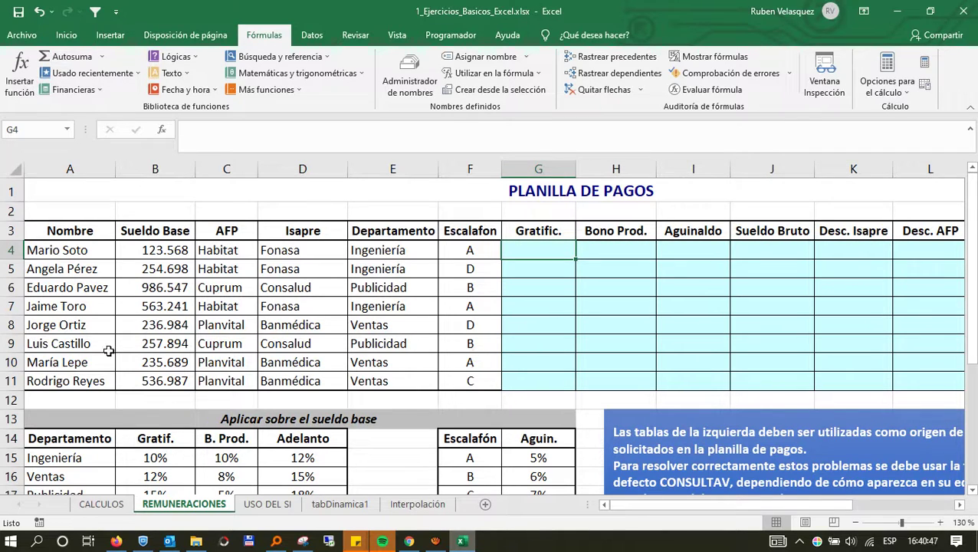
Trace the first employee's base salary and AFP in row 4, and find the matching Habitat discount in D21:E21.
click(70, 250)
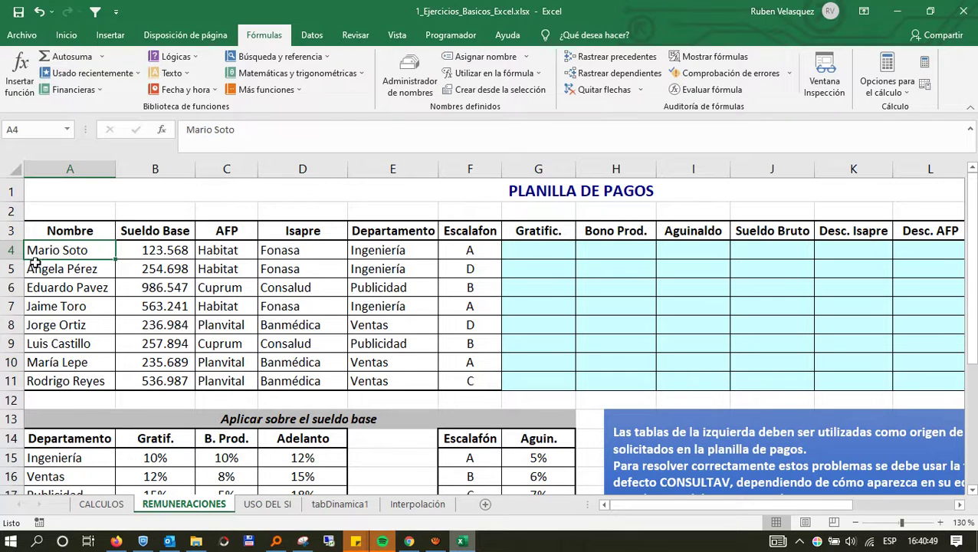
click(176, 259)
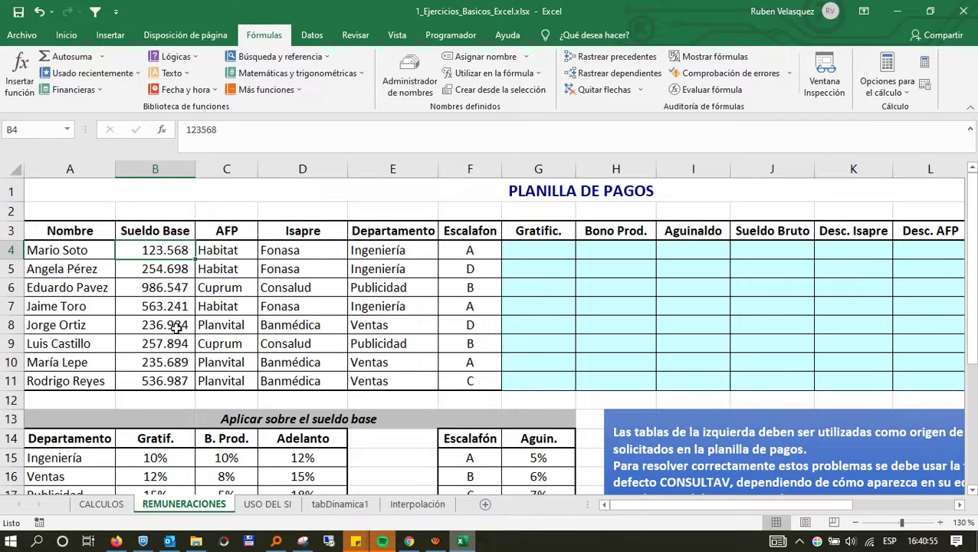
click(225, 247)
scroll(323, 365, down, 2)
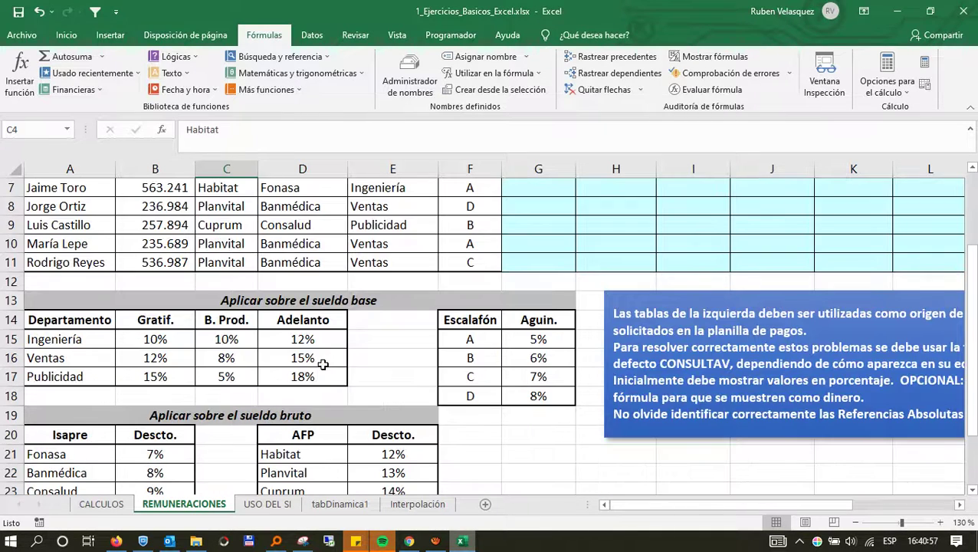
scroll(323, 365, up, 2)
scroll(279, 365, down, 3)
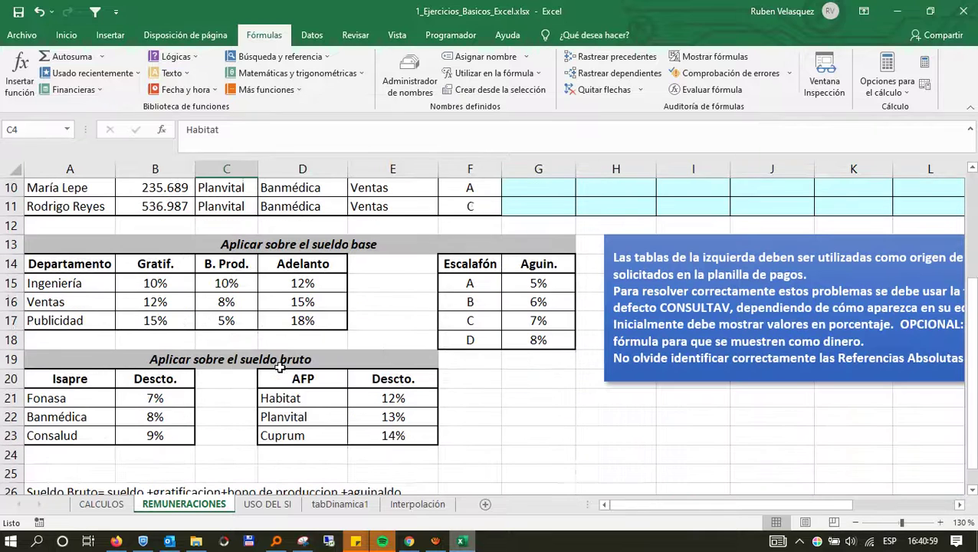
click(305, 398)
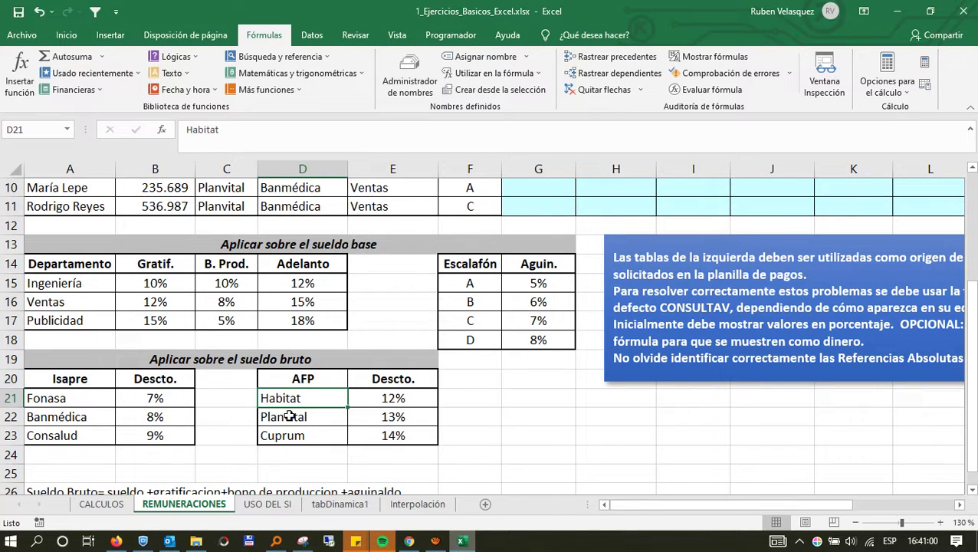
click(403, 397)
shift+click(305, 398)
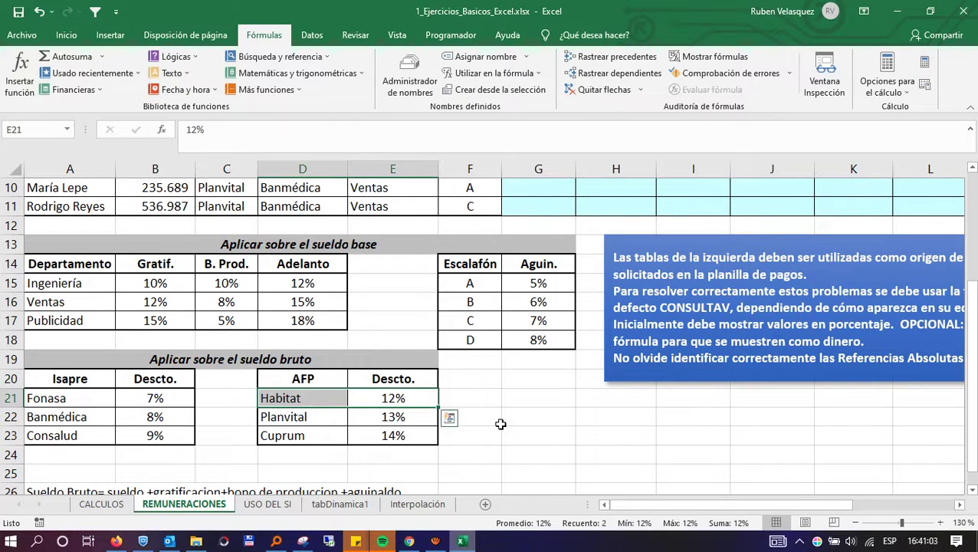
Match the first employee's Isapre in D4 with the Fonasa discount in B21 of the Isapre table.
scroll(500, 424, up, 2)
scroll(500, 424, down, 1)
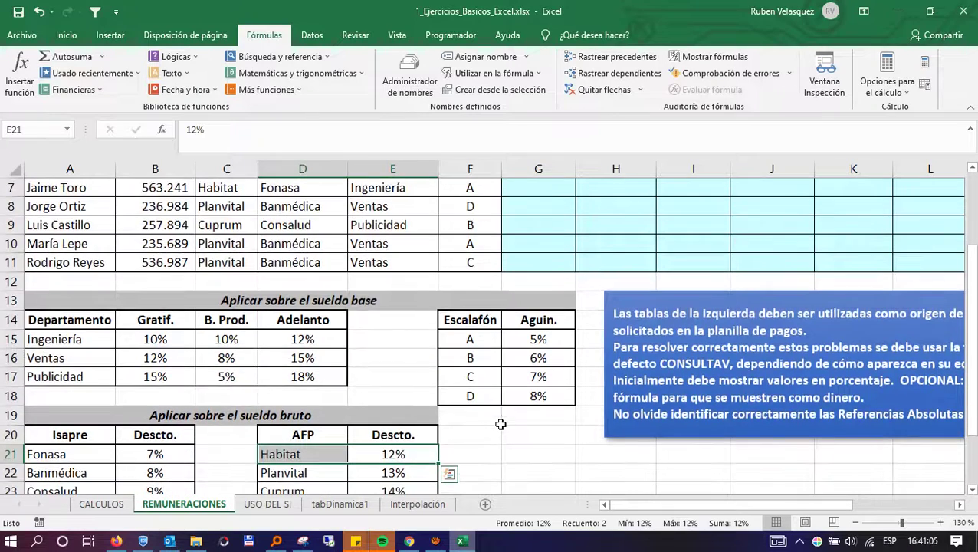
scroll(500, 424, up, 2)
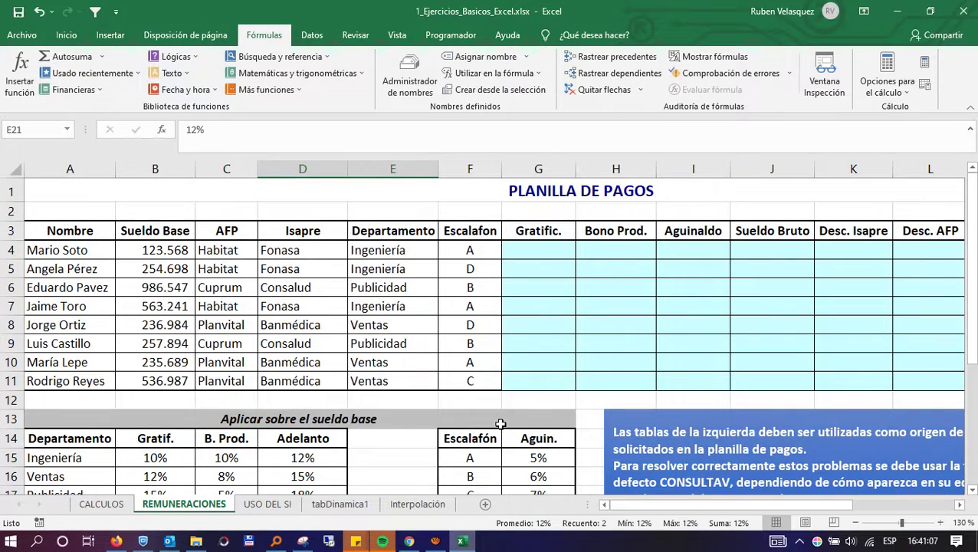
scroll(500, 424, down, 5)
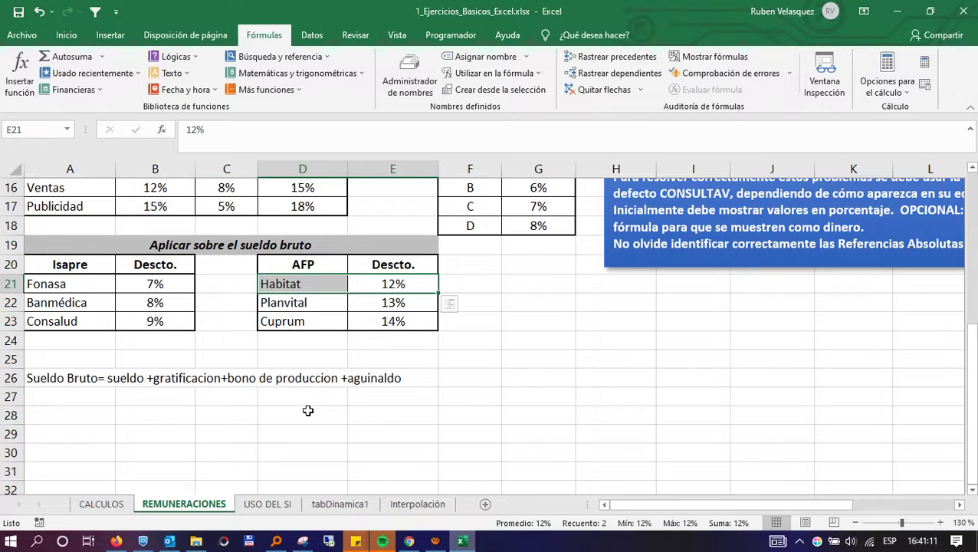
scroll(307, 410, up, 5)
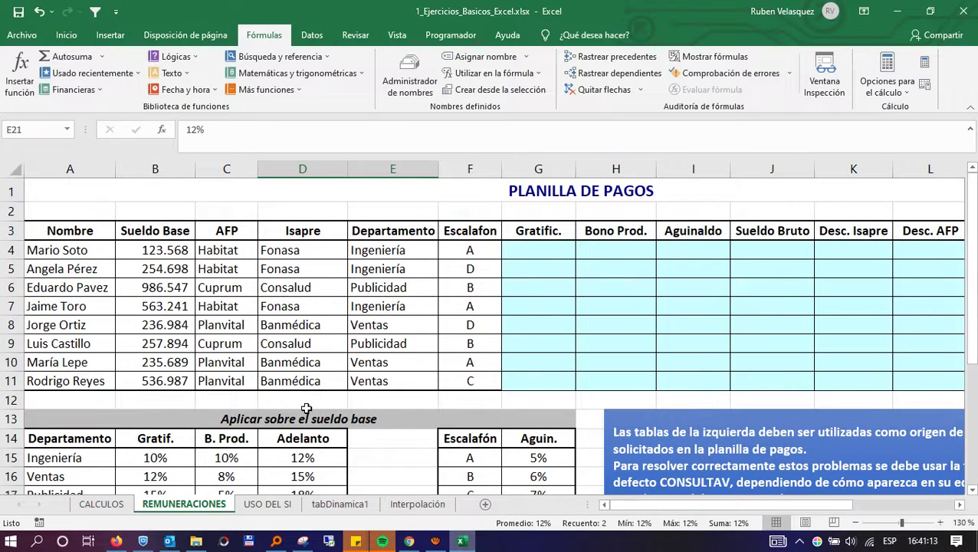
scroll(302, 381, down, 3)
click(291, 253)
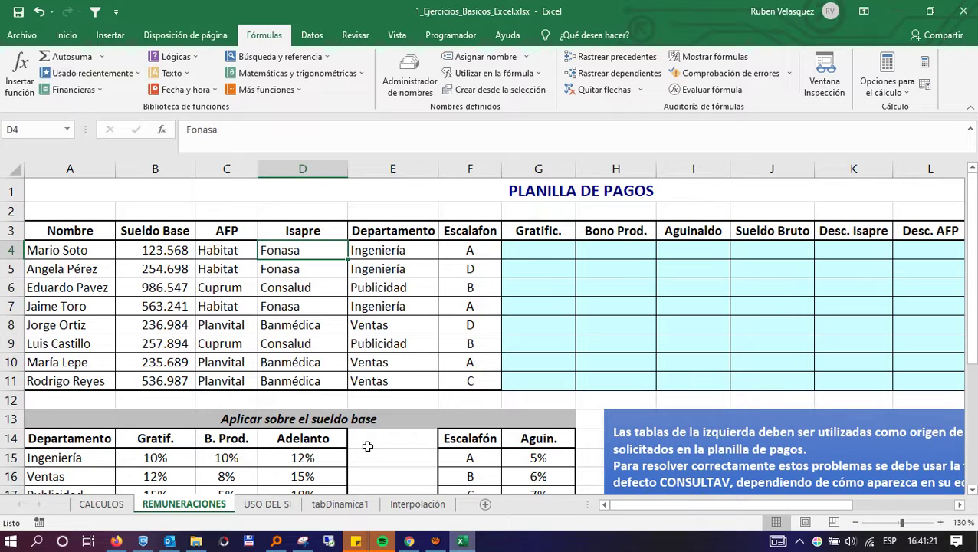
scroll(367, 445, down, 3)
click(157, 400)
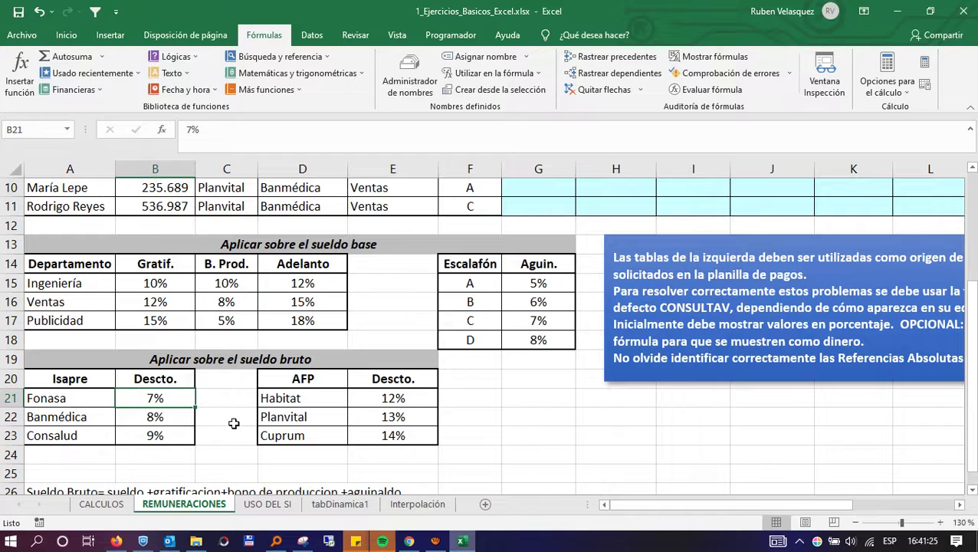
Compare the table blocks under "Aplicar sobre el sueldo base" and "Aplicar sobre el sueldo bruto" by selecting each in turn.
scroll(234, 423, up, 3)
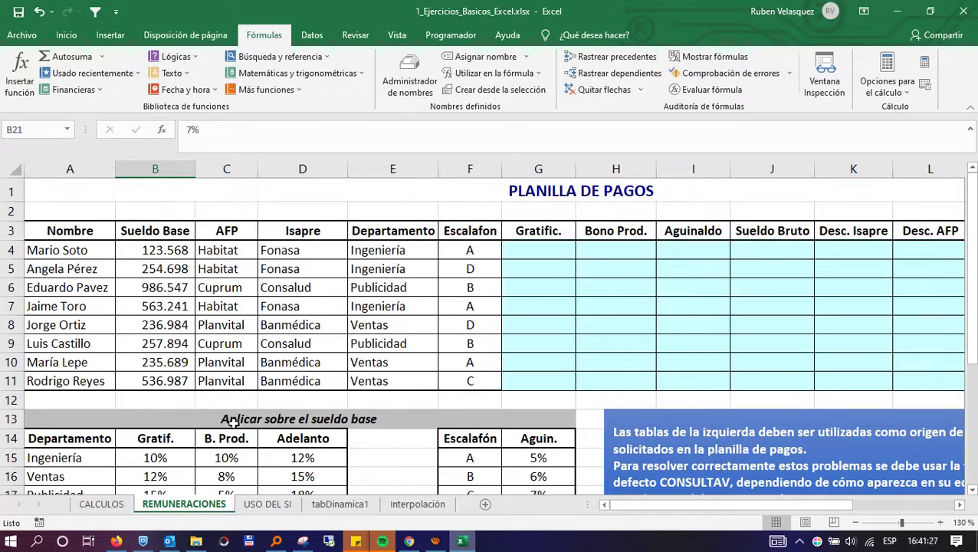
scroll(234, 423, down, 2)
click(231, 424)
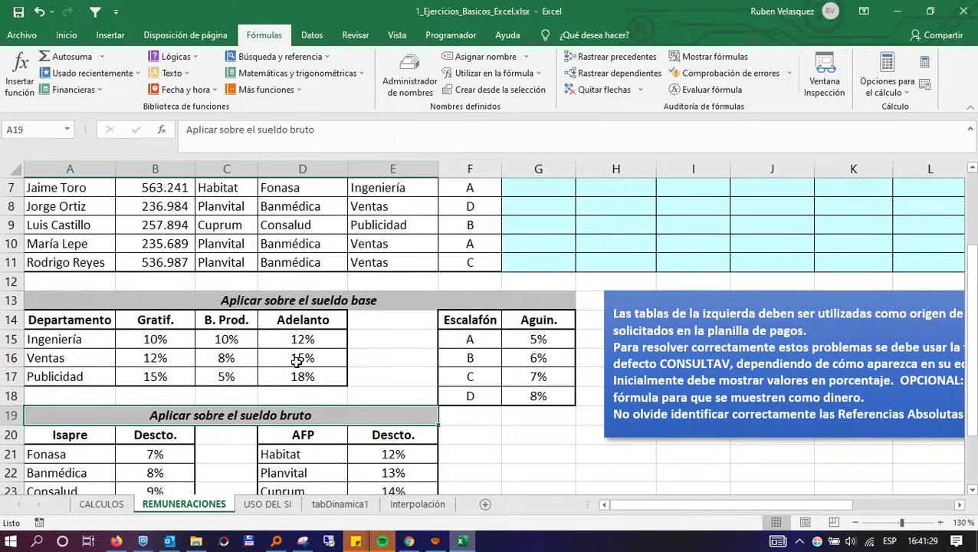
click(261, 299)
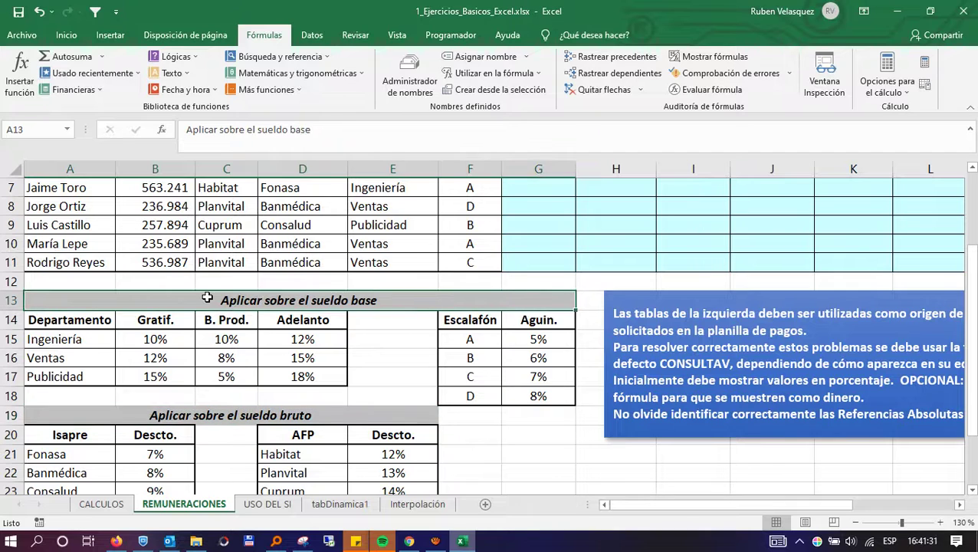
drag(207, 299, 228, 380)
click(227, 418)
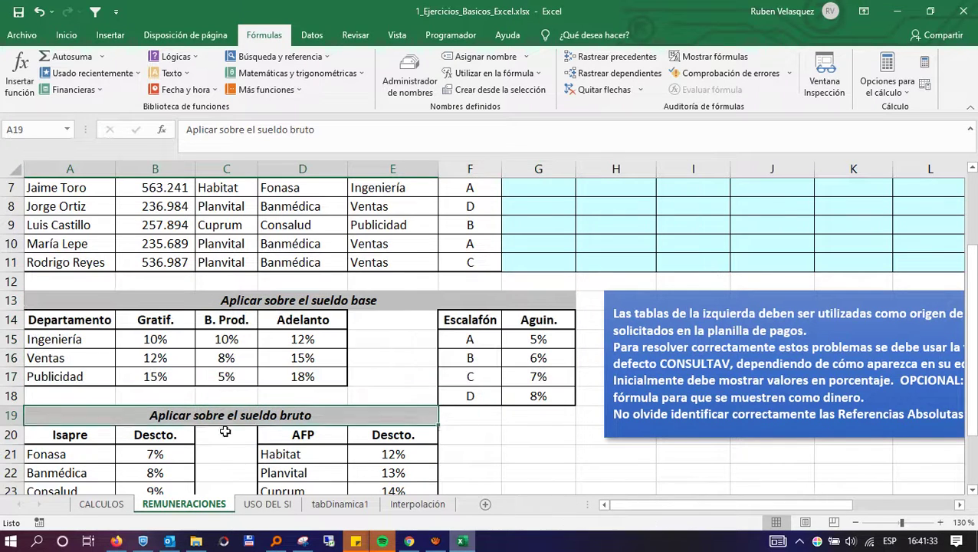
drag(224, 431, 230, 460)
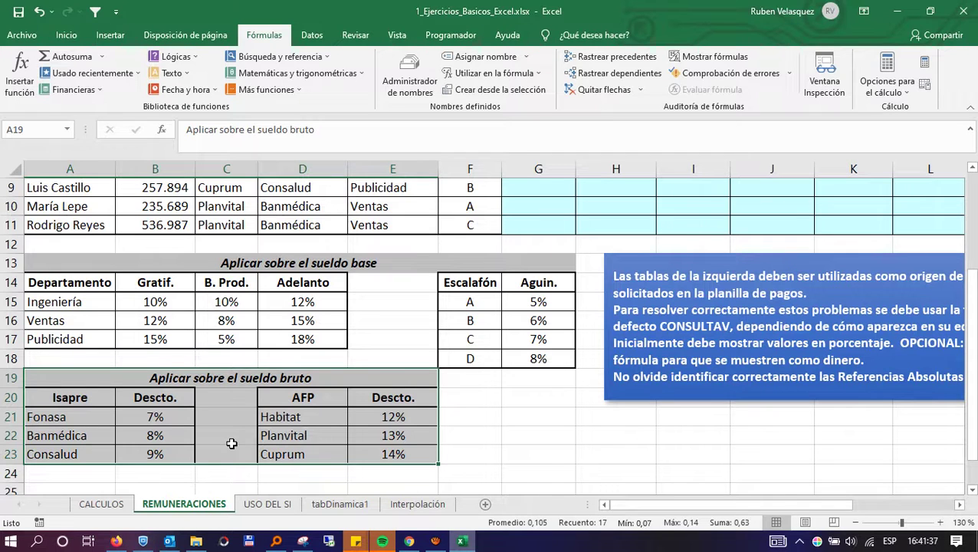
scroll(231, 443, up, 2)
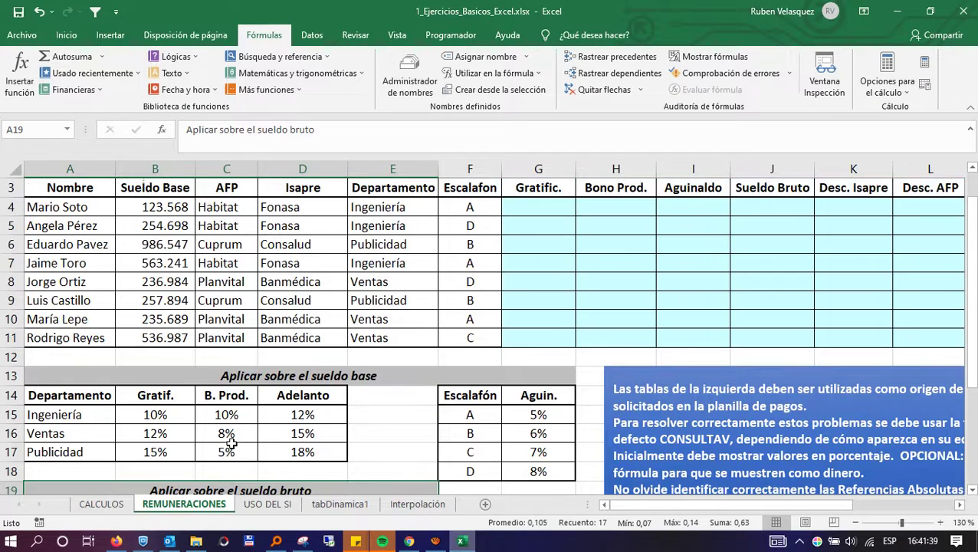
drag(280, 373, 272, 469)
Check the Departamento entries in column E and find the Ingeniería Gratif. percentage in B15.
scroll(269, 253, up, 1)
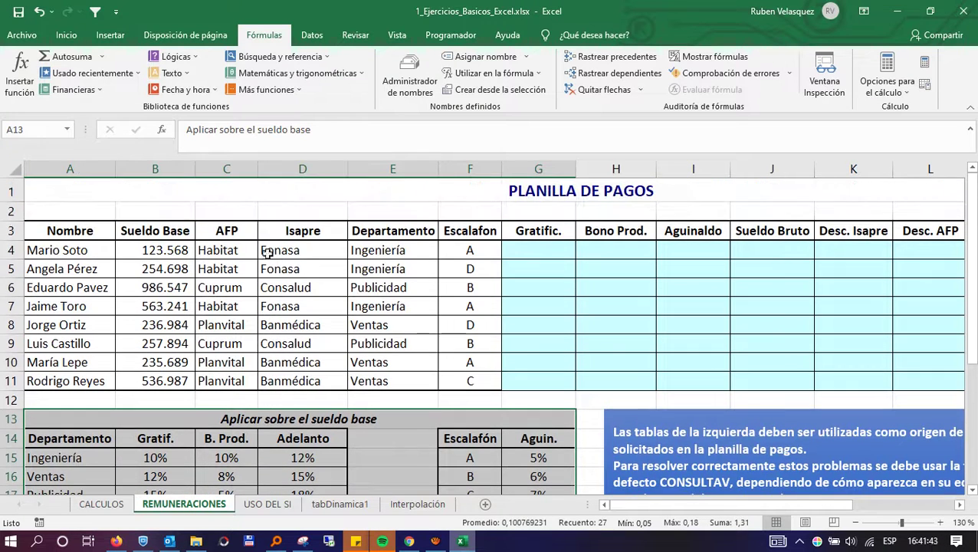
click(384, 230)
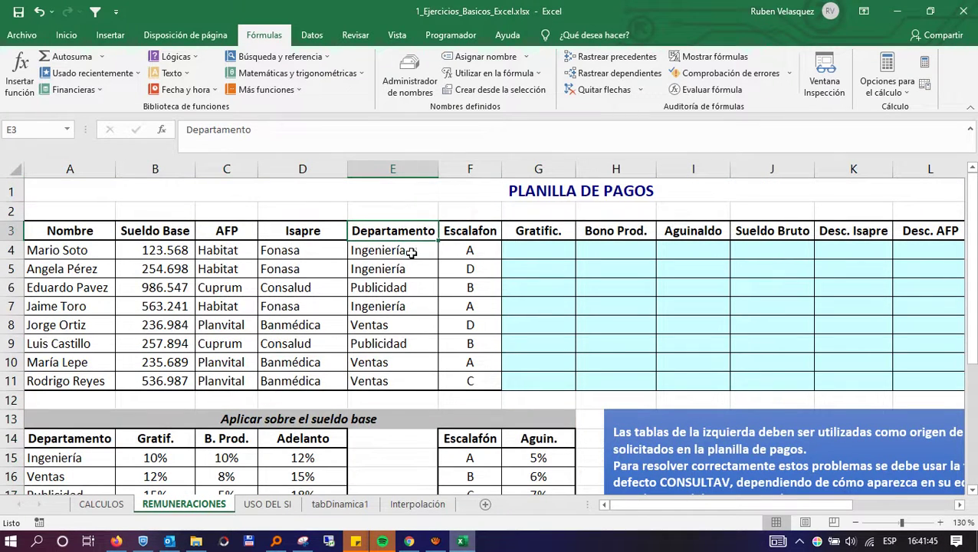
click(412, 253)
click(400, 269)
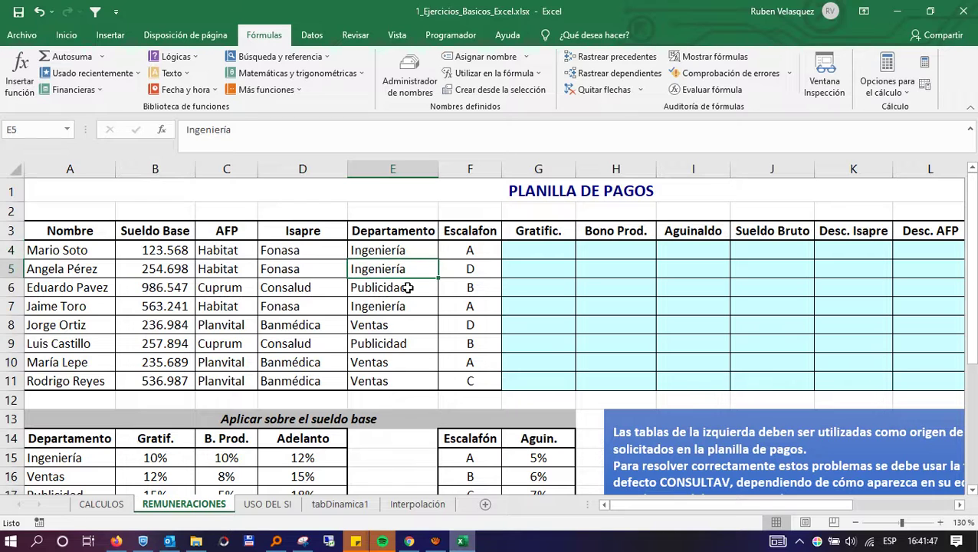
click(406, 287)
click(401, 253)
scroll(301, 360, down, 2)
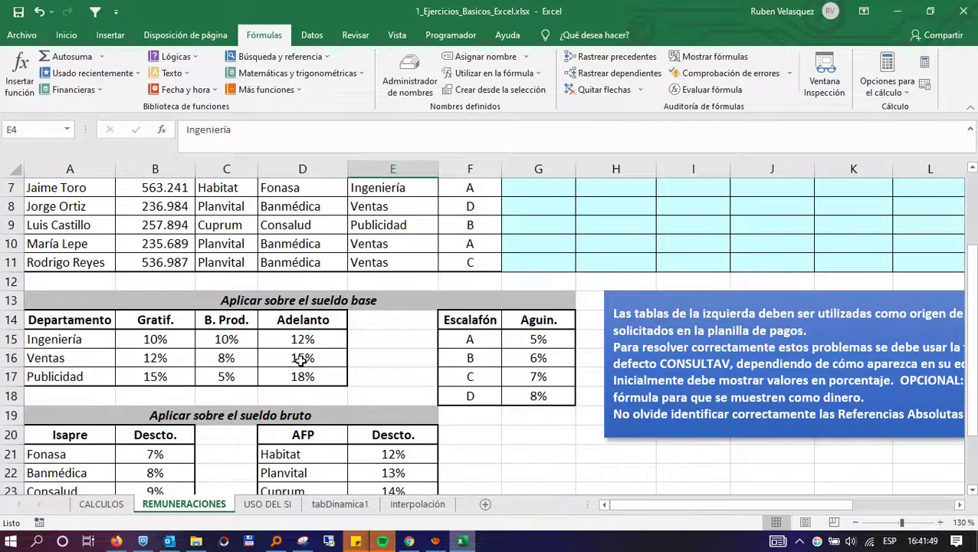
click(155, 337)
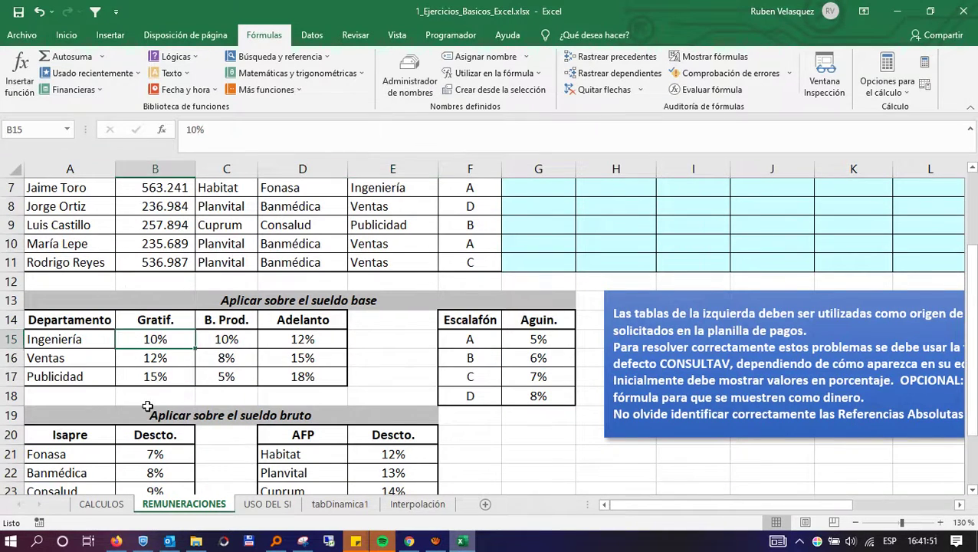
Check the Ingeniería B. Prod. percentage in C15 and its Adelanto percentage in D15.
click(228, 338)
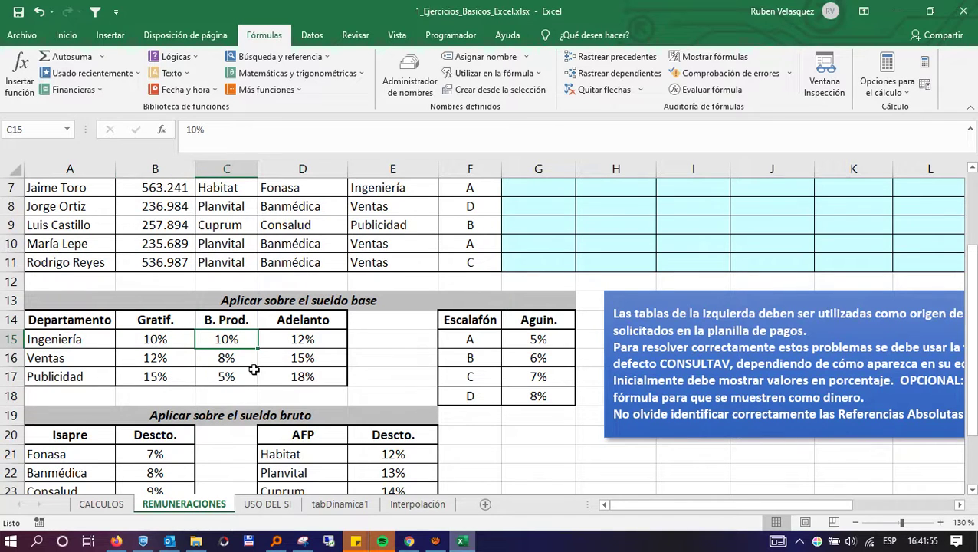
click(302, 339)
scroll(367, 426, up, 2)
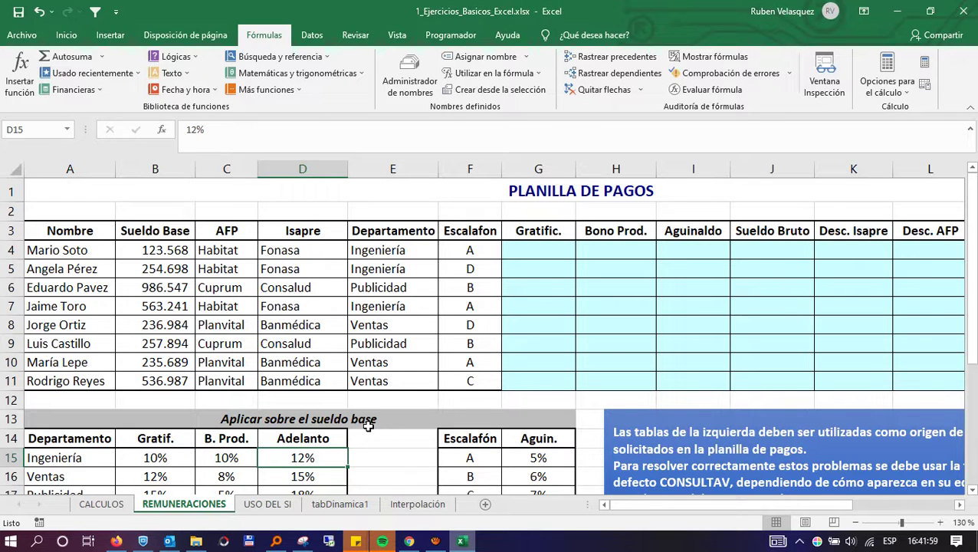
Trace the first employee's Escalafon in F4 and compare it with the Escalafón and Aguin. table.
click(447, 252)
click(54, 253)
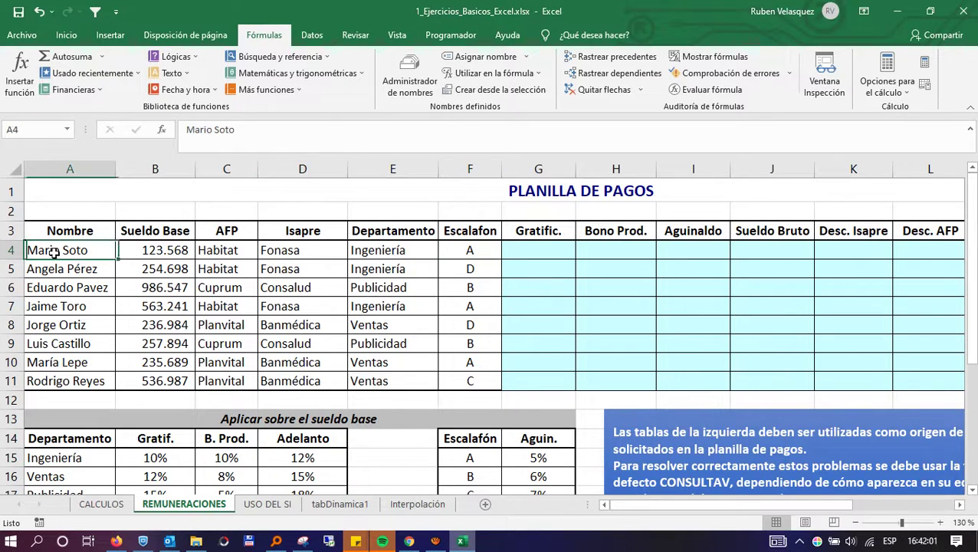
click(489, 248)
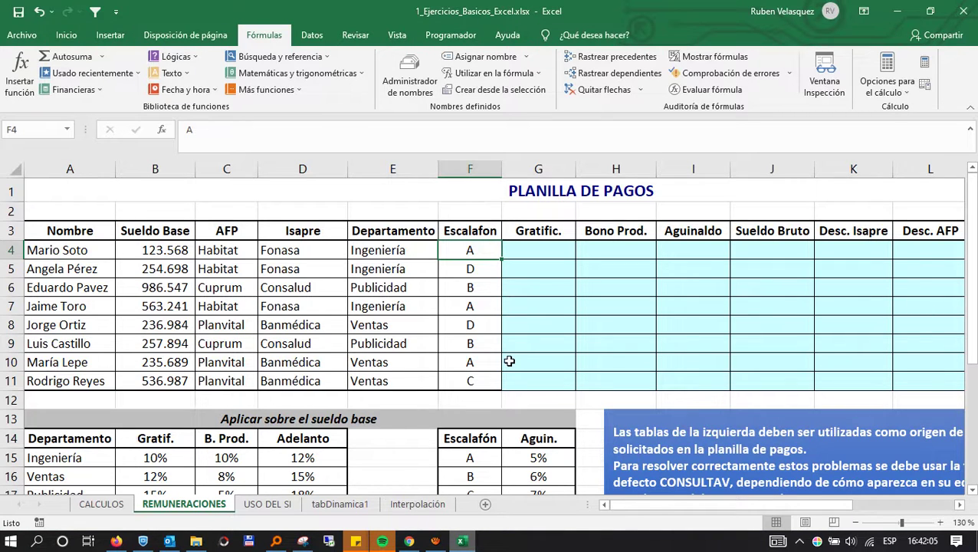
scroll(509, 361, down, 1)
scroll(503, 360, up, 1)
Relate the first employee's Gratific. cell G4 to the Departamento in E4 and its matching Ingeniería row in A15.
click(540, 245)
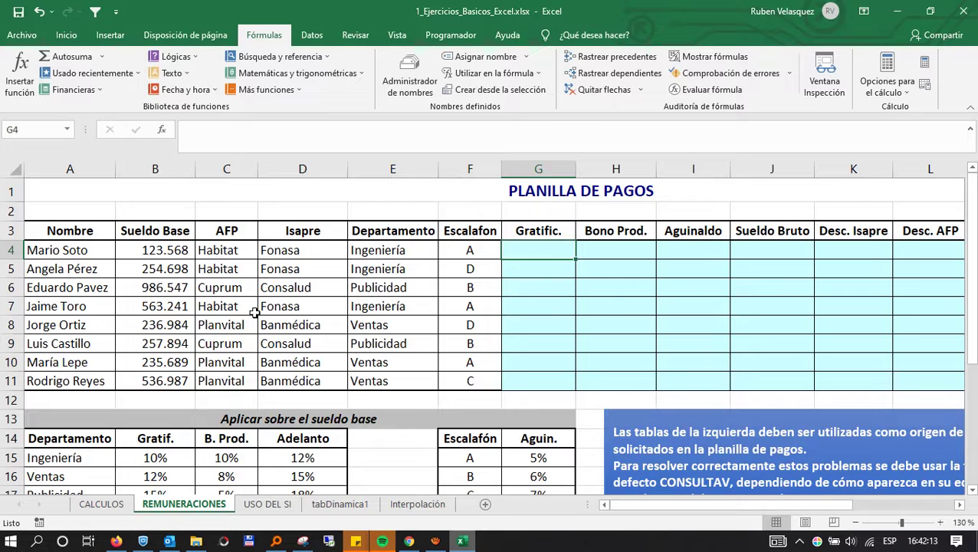
scroll(356, 360, down, 1)
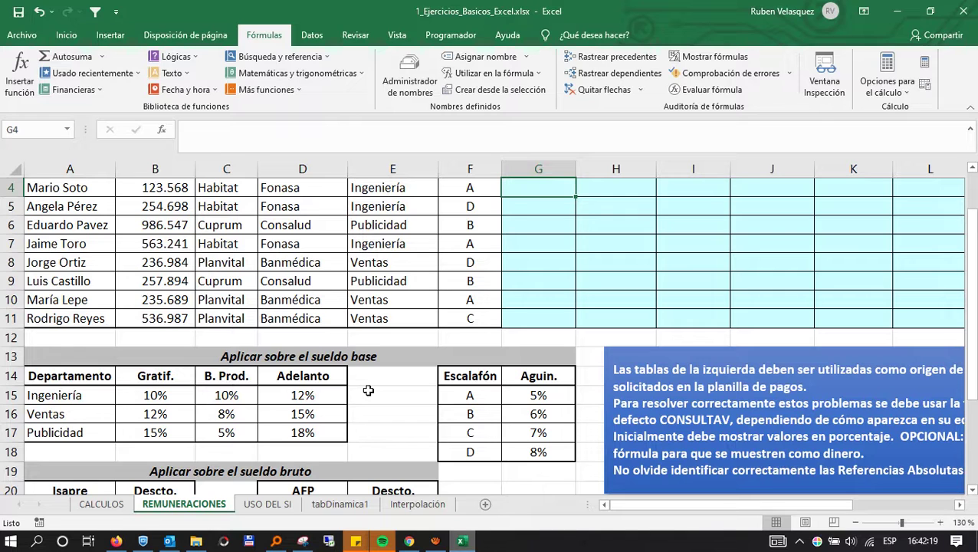
scroll(368, 391, up, 1)
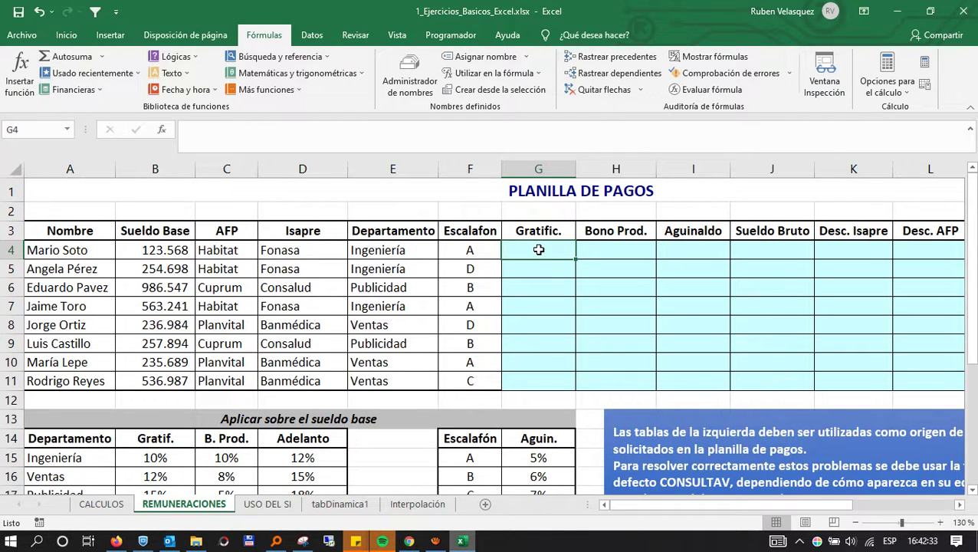
click(374, 253)
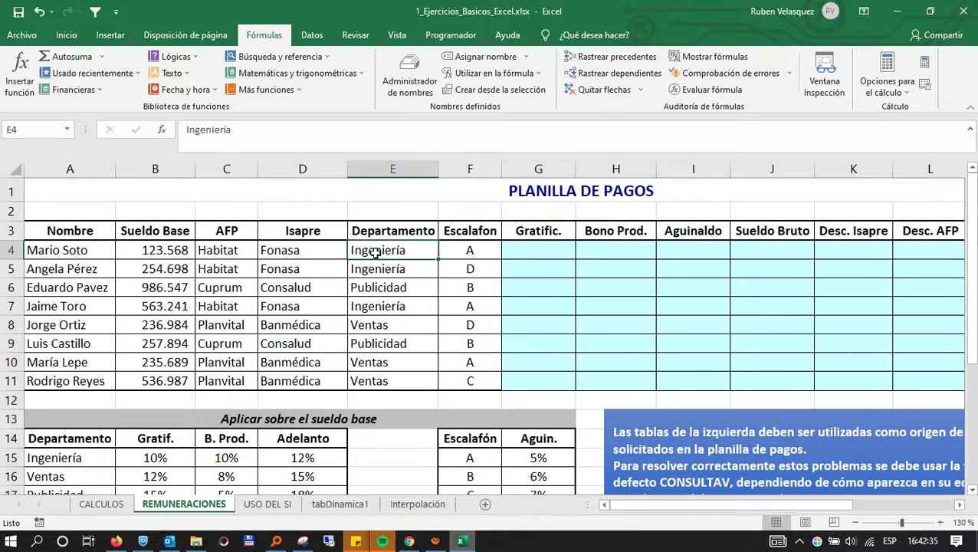
click(541, 252)
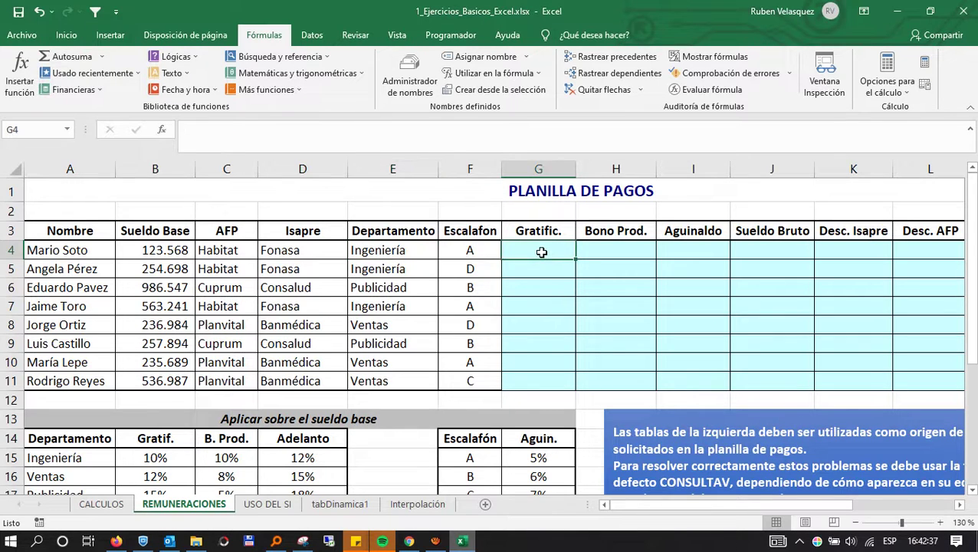
scroll(123, 384, down, 2)
click(83, 339)
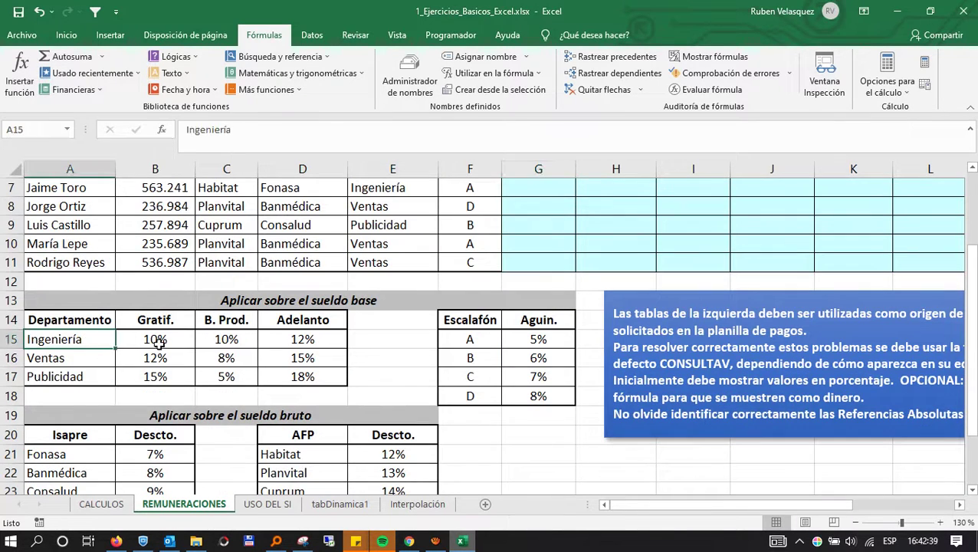
scroll(159, 338, up, 2)
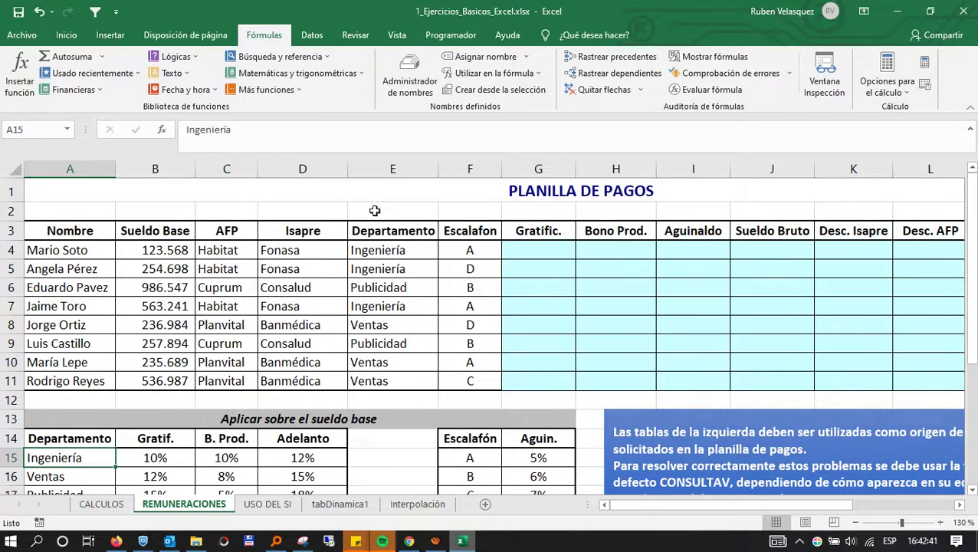
Review the Ventas, Publicidad and Ingeniería entries in A15:A17, and return to the first Gratific. cell, G4.
scroll(153, 354, down, 2)
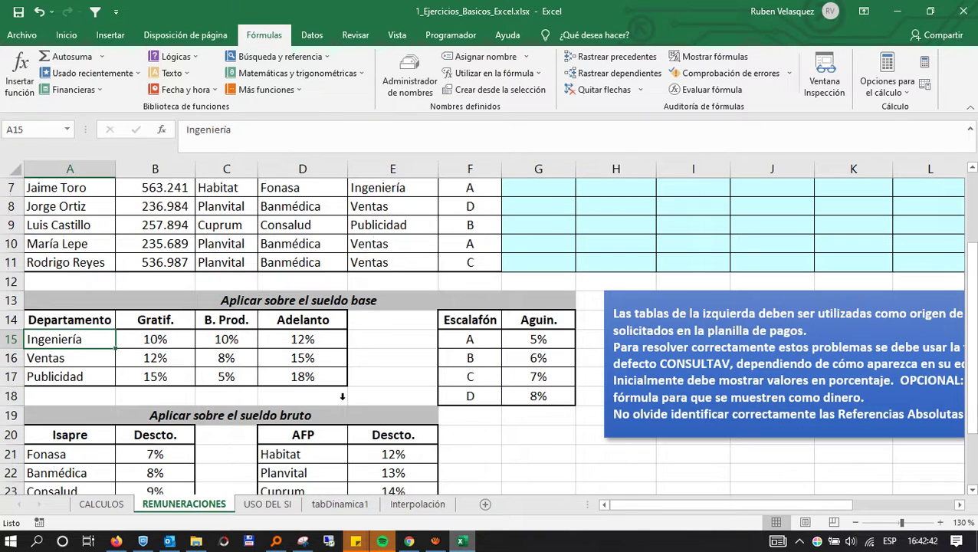
click(86, 357)
click(83, 378)
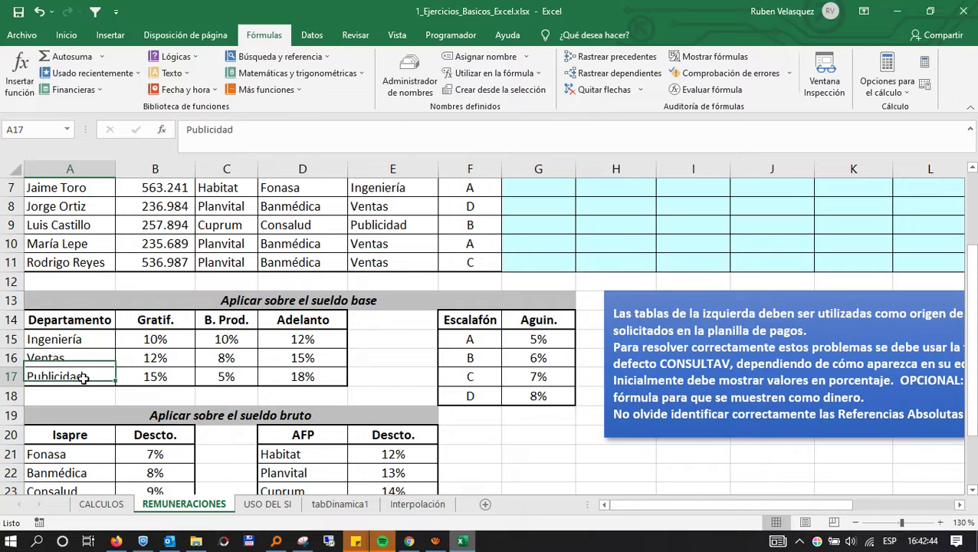
click(94, 340)
click(84, 376)
scroll(122, 387, up, 2)
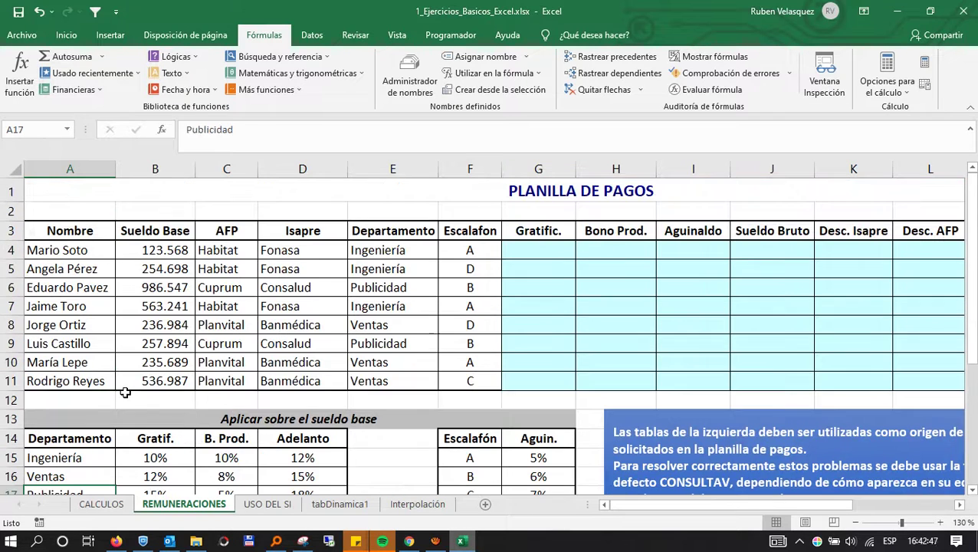
click(526, 256)
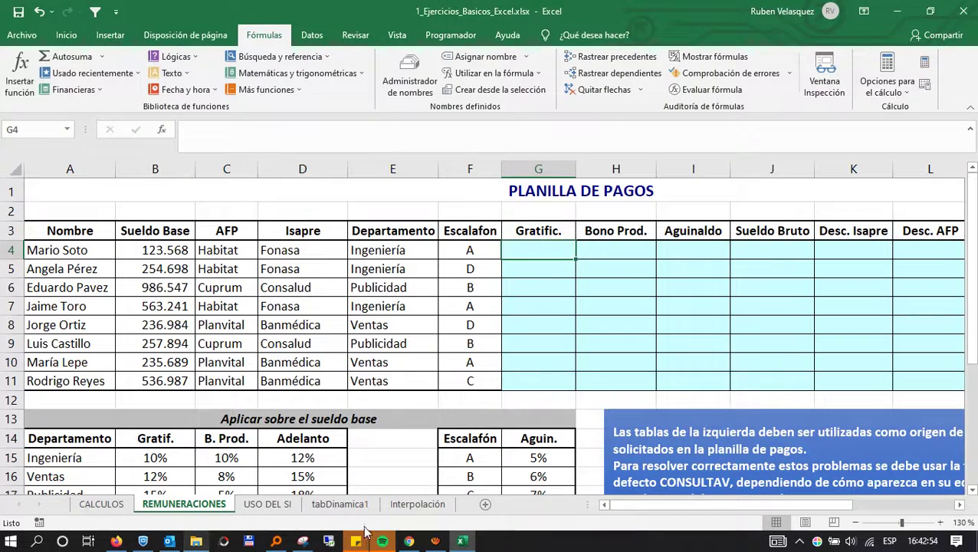
Switch to the Google Meet call to check the student's shared payroll sheet, and return to the Excel workbook.
click(409, 541)
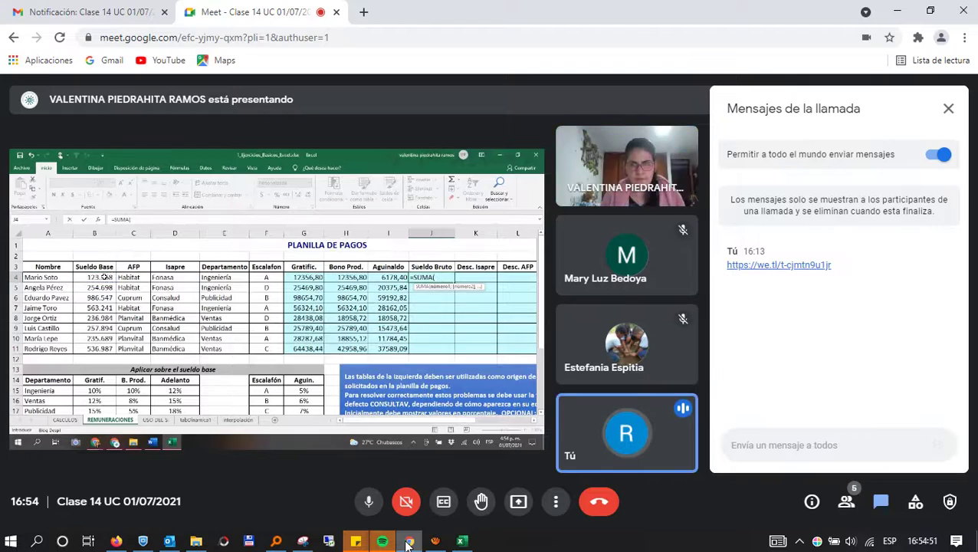
click(408, 542)
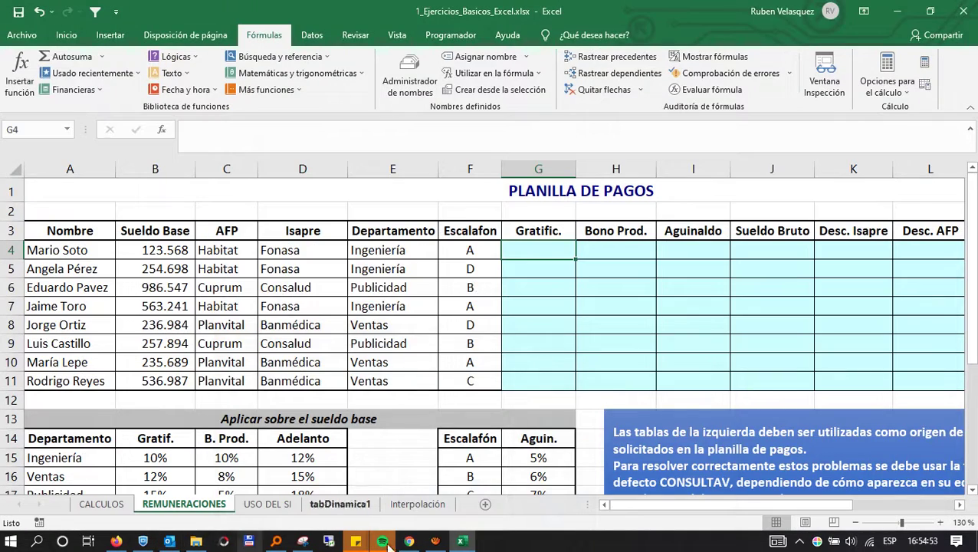
click(411, 541)
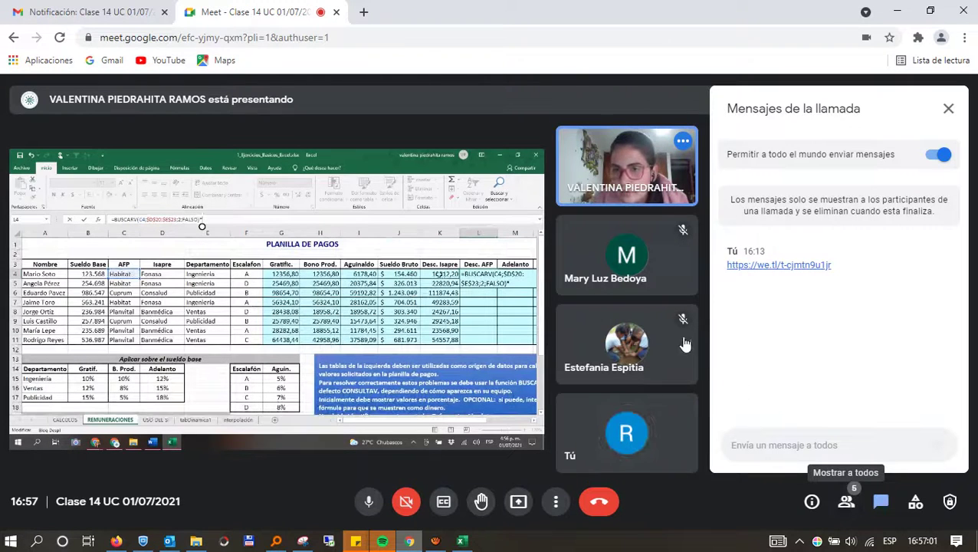
click(461, 541)
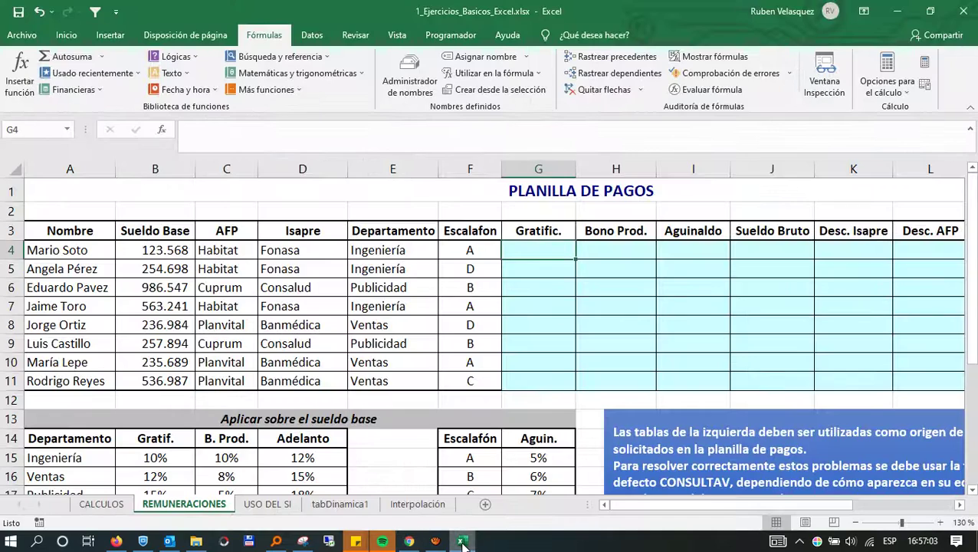
Open the USO DEL SI sheet and inspect the SI formulas in E5 and E7 with the first patient's PESO and EDAD.
click(260, 504)
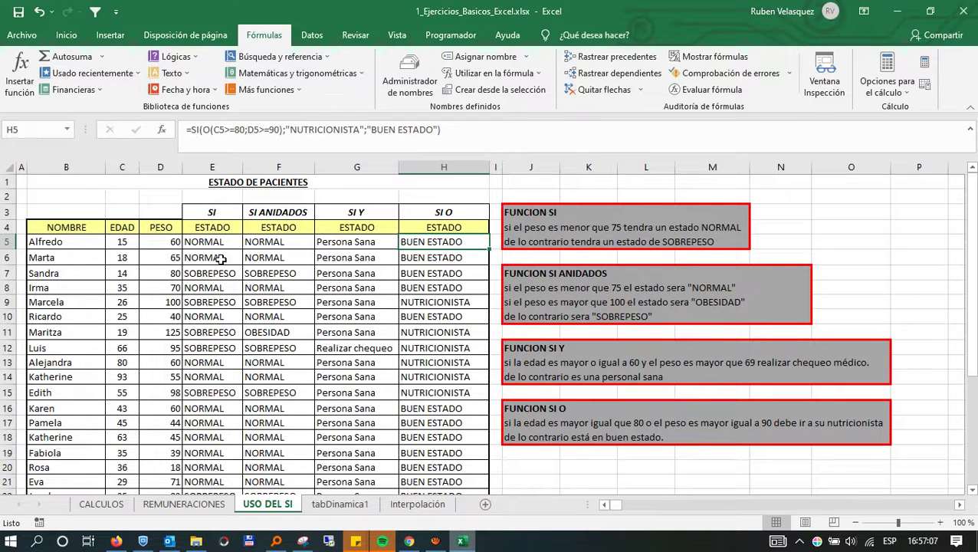
click(204, 241)
click(205, 273)
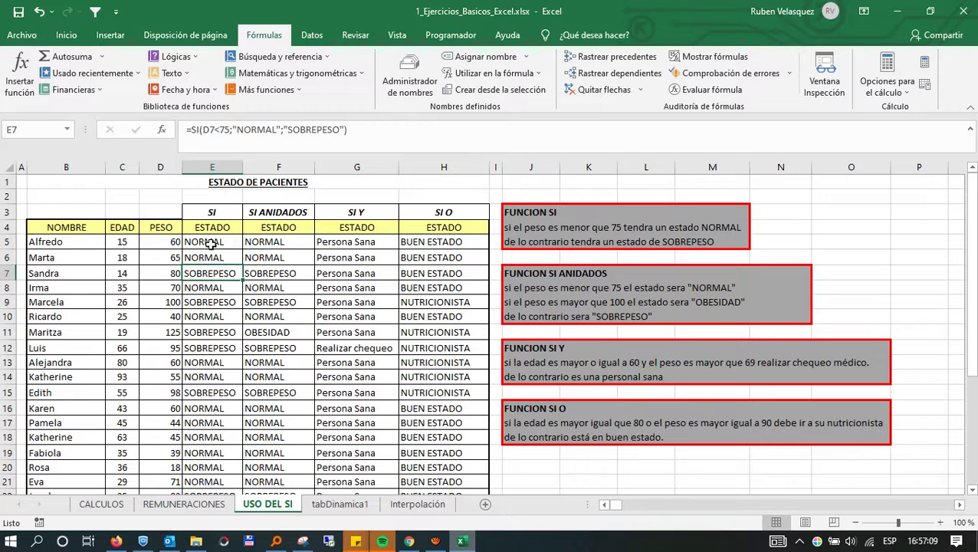
click(210, 244)
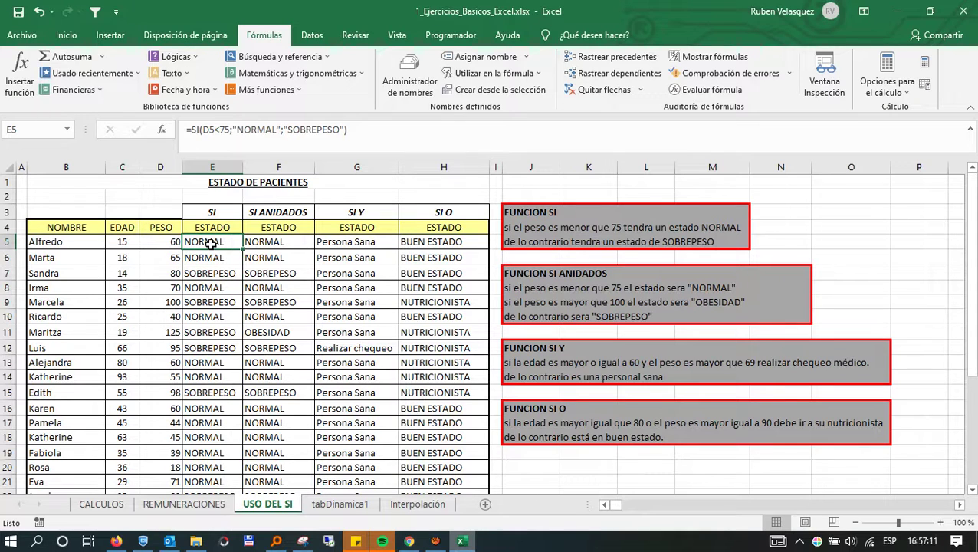
click(161, 245)
click(111, 243)
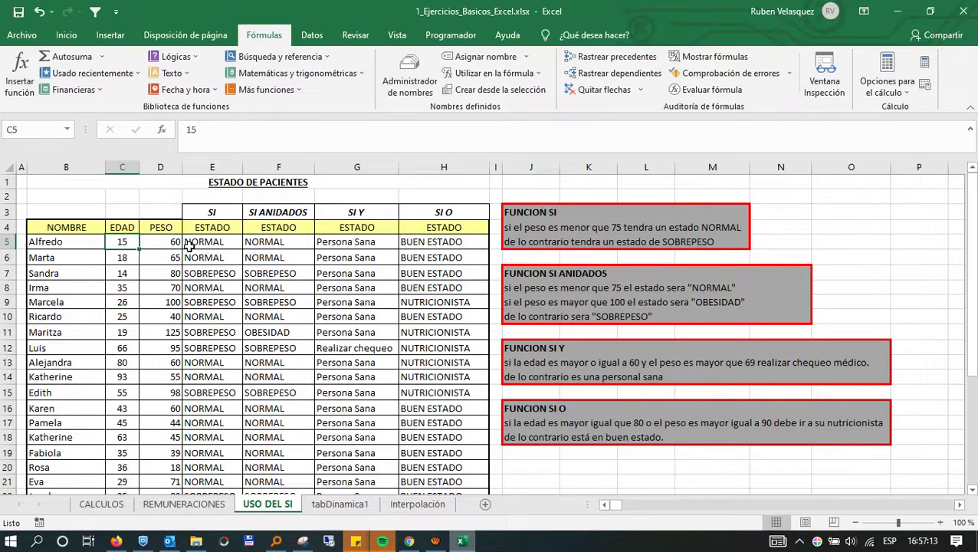
Inspect the first patient's SI O, SI Y and SI ANIDADOS formulas in H5, G5 and F5.
drag(205, 244, 448, 332)
click(445, 242)
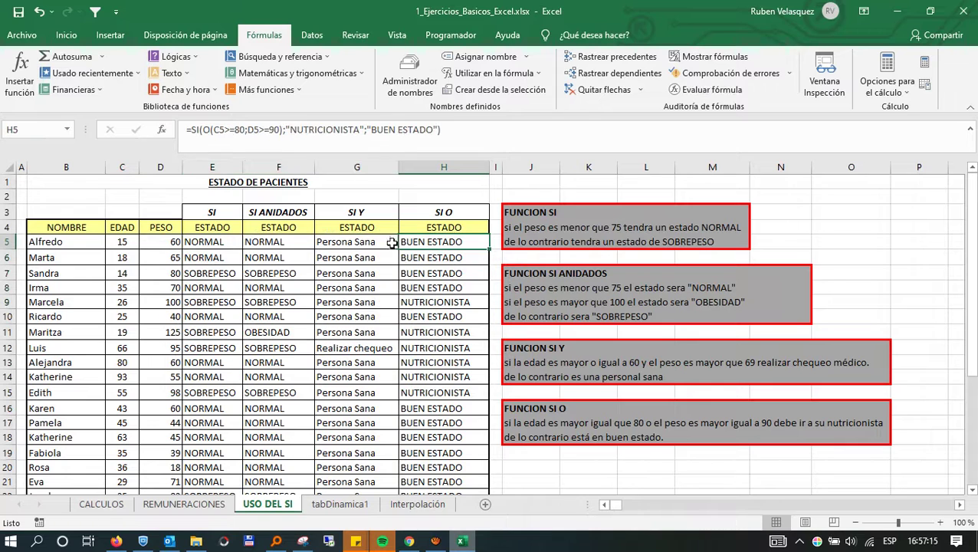
click(360, 242)
click(301, 242)
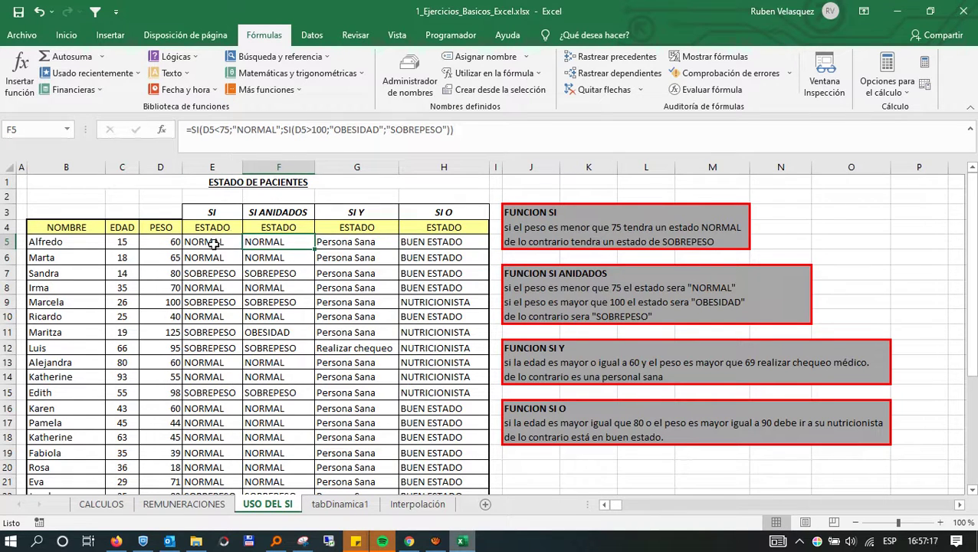
Clear the solved ESTADO formulas from E5:H23 and select the first empty SI cell, E5.
click(214, 244)
drag(214, 244, 443, 463)
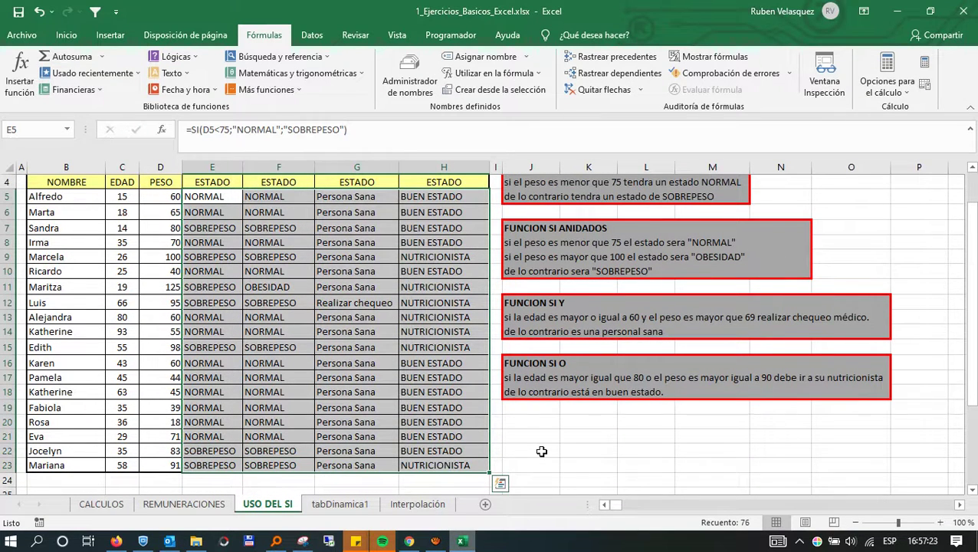
key(Delete)
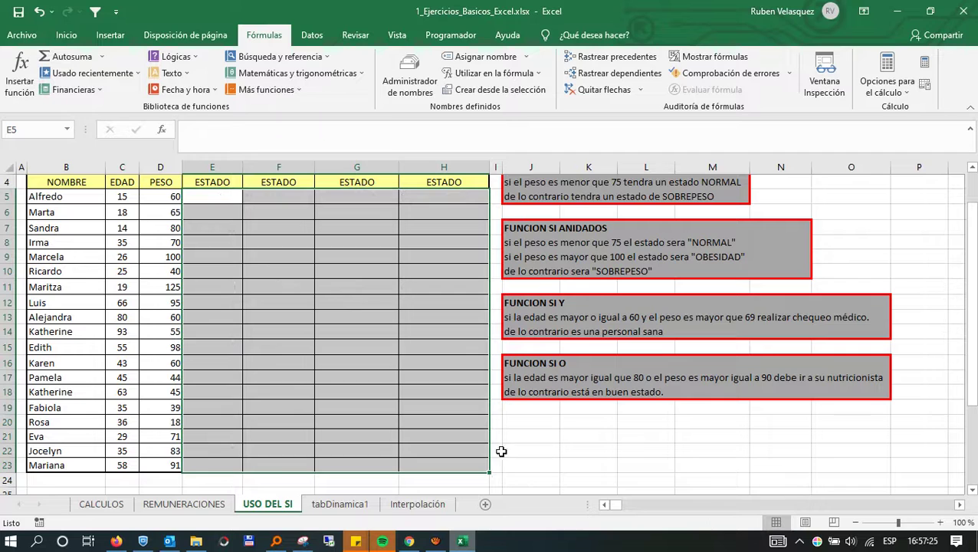
click(330, 347)
scroll(299, 302, up, 1)
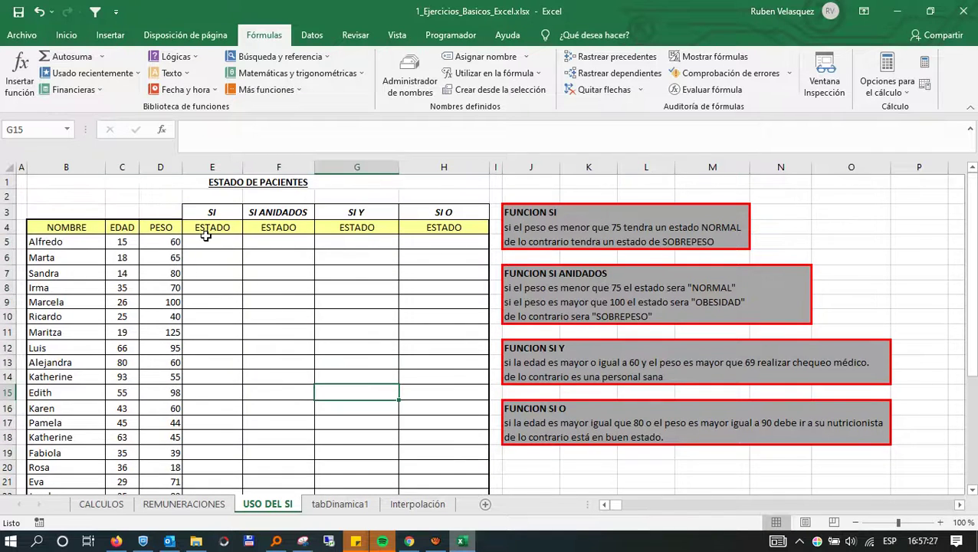
click(205, 236)
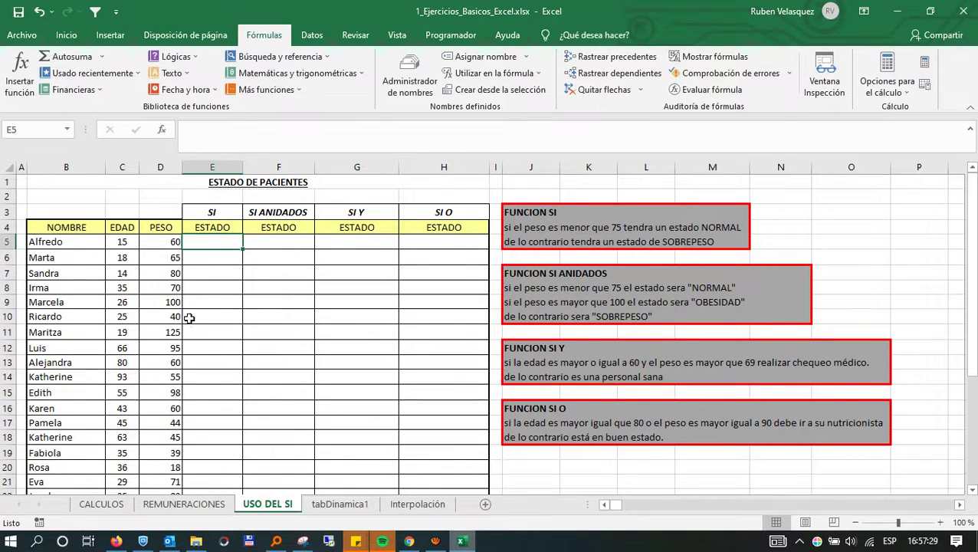
Switch to the Google Meet call to follow the student's shared Excel exercise.
click(117, 541)
click(117, 541)
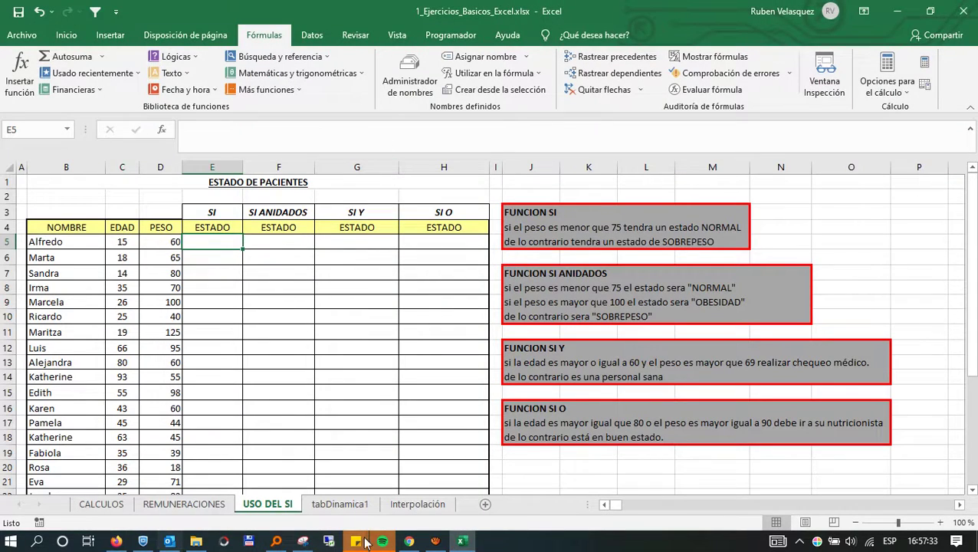
click(409, 542)
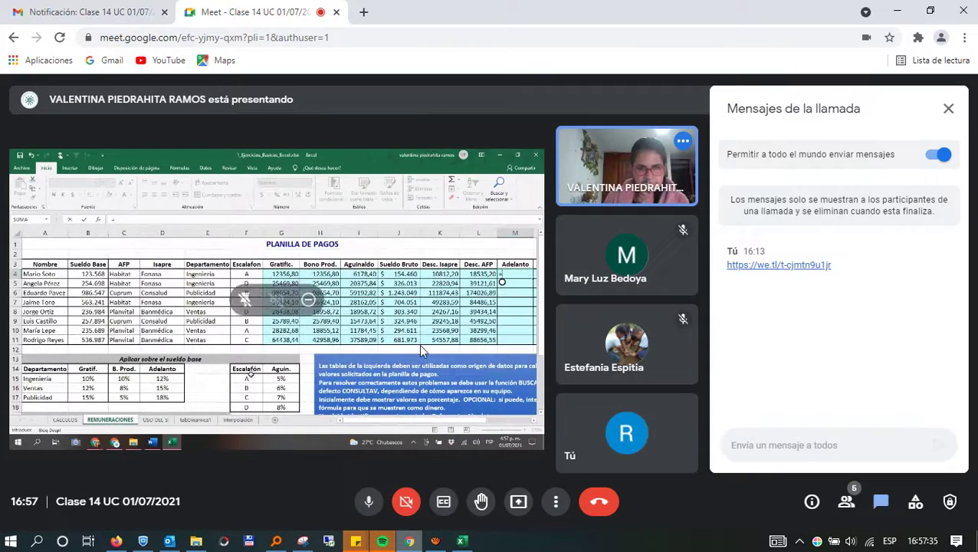
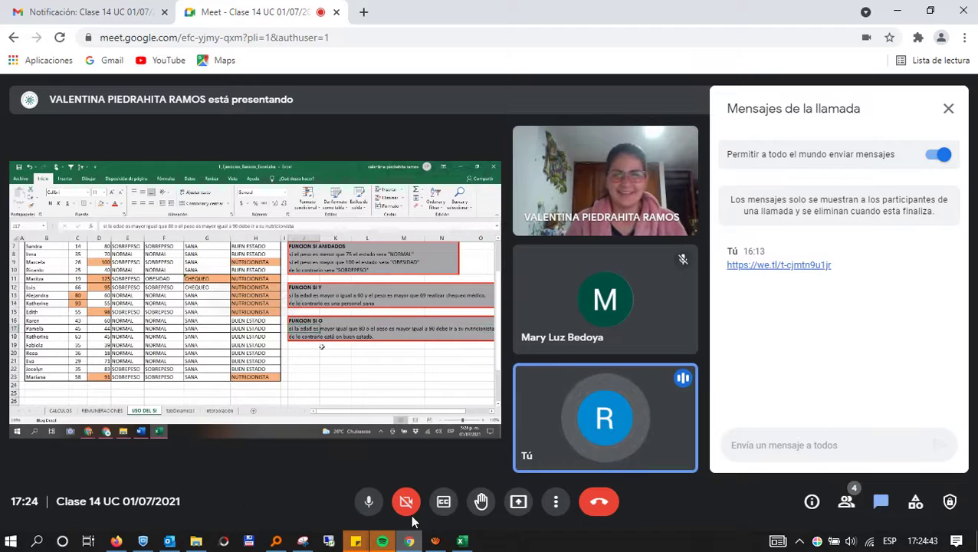
Return to the Excel workbook and review the tabDinamica1 sheet's pivot table instructions and client data.
click(458, 541)
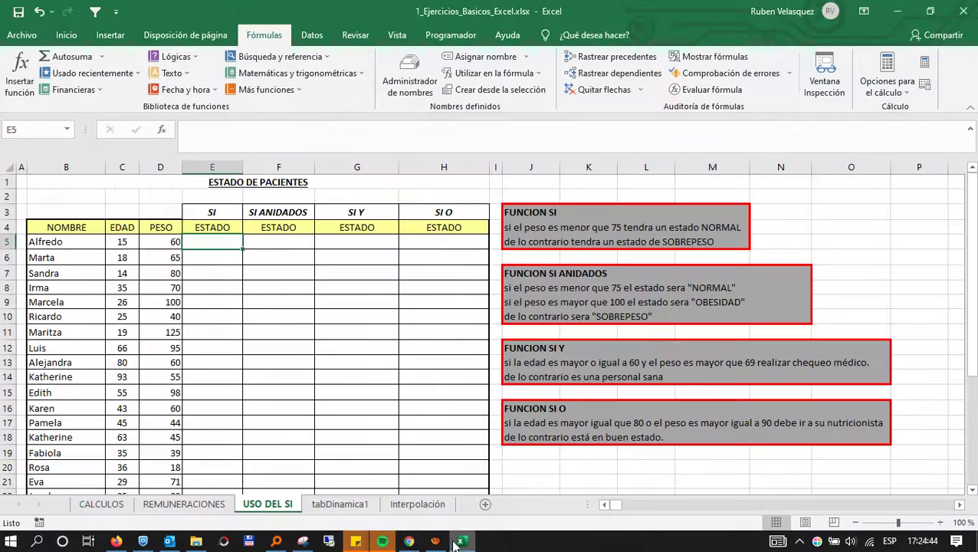
click(318, 503)
scroll(368, 328, up, 2)
scroll(371, 330, down, 6)
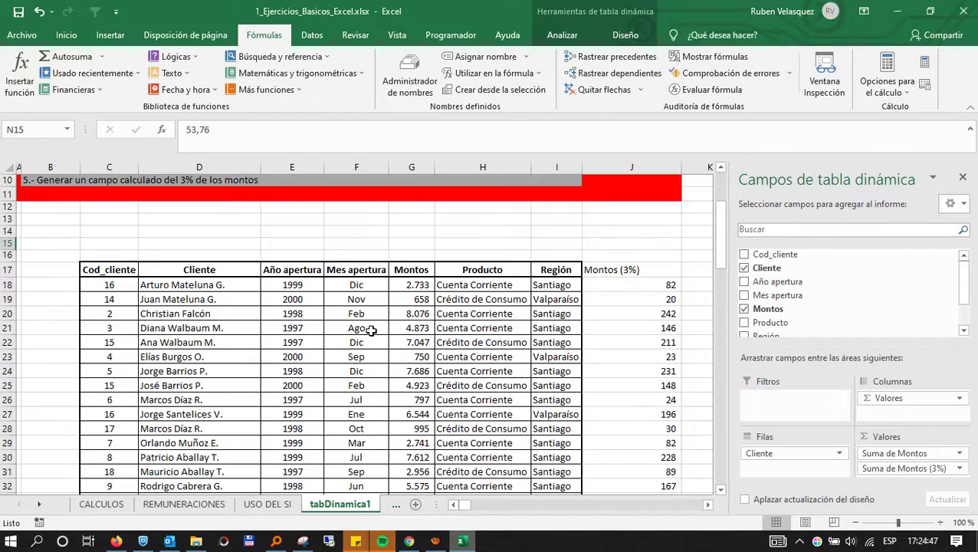
scroll(371, 330, up, 7)
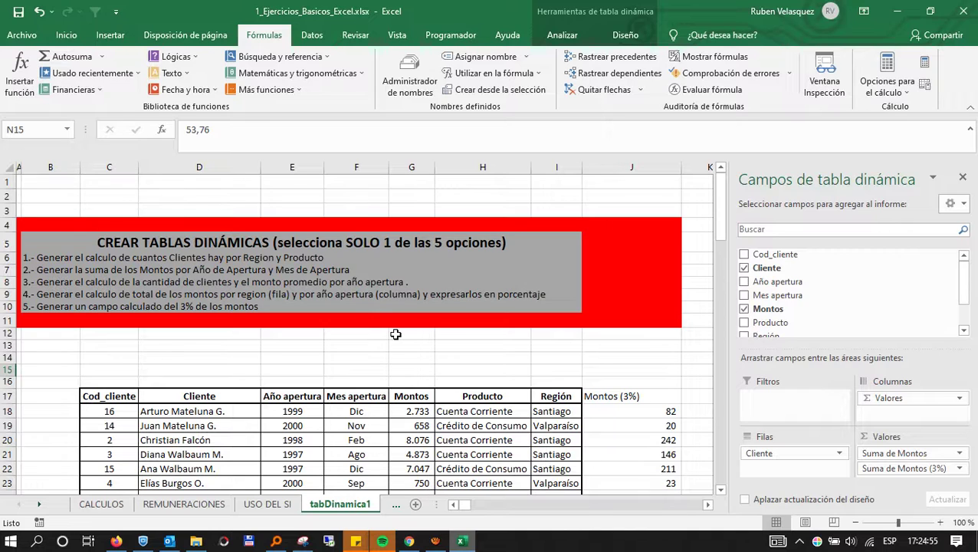
Inspect the Montos (3%) column beside the client data, checking its formulas in J18 to J22 and its header.
click(706, 507)
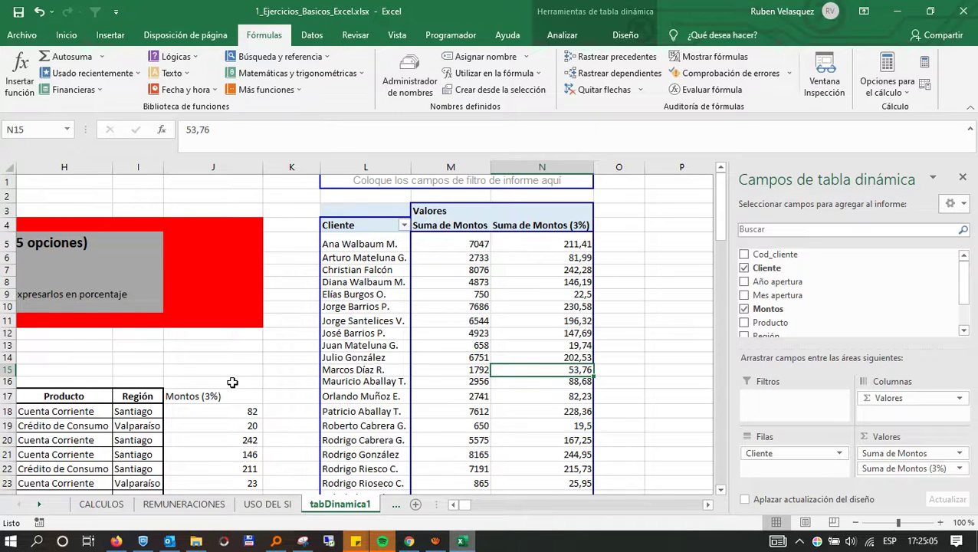
click(224, 410)
click(222, 468)
click(222, 420)
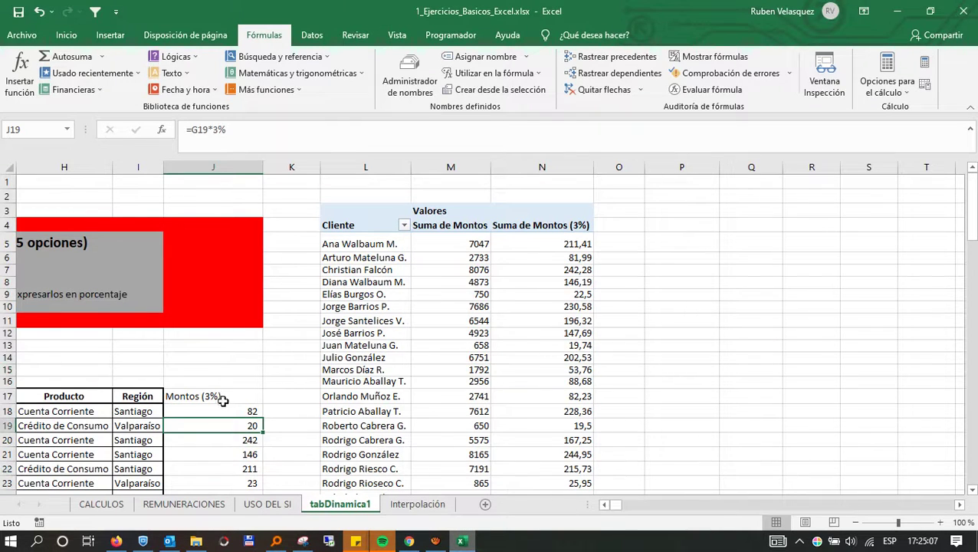
click(224, 397)
Select columns K to O around the client pivot table and review it down to the Total general row.
click(313, 168)
drag(313, 168, 626, 201)
scroll(432, 341, down, 7)
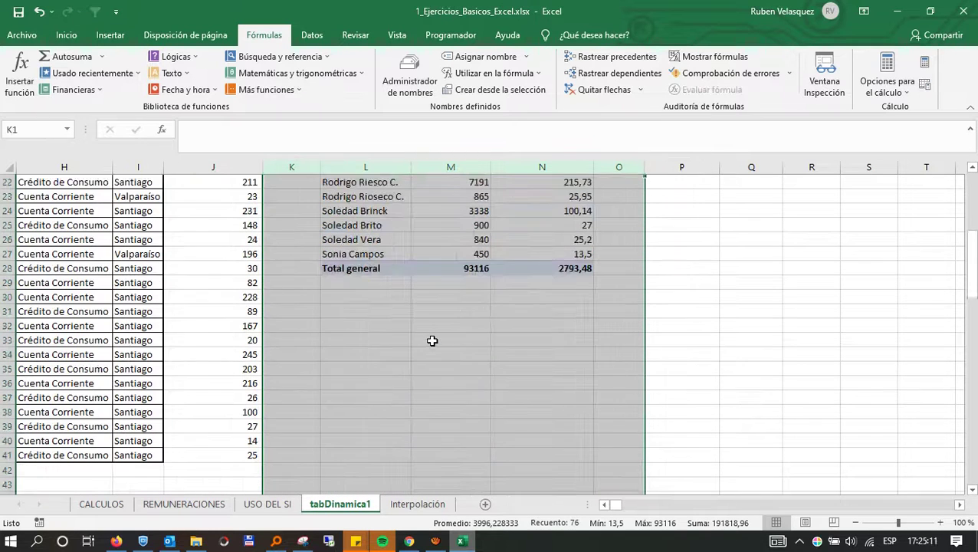
scroll(432, 341, up, 7)
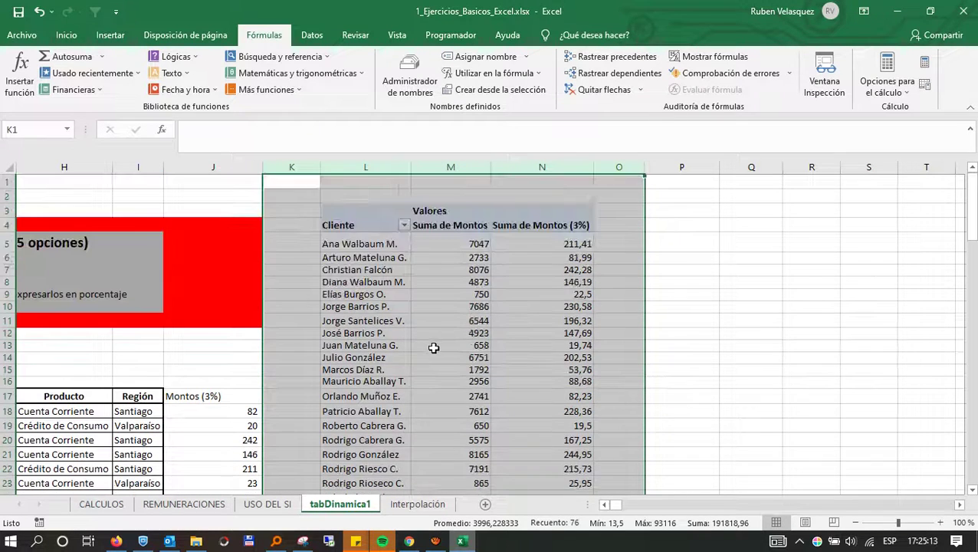
Check the first Montos (3%) formula in J18 and its header in J17, and select the whole column J.
click(604, 505)
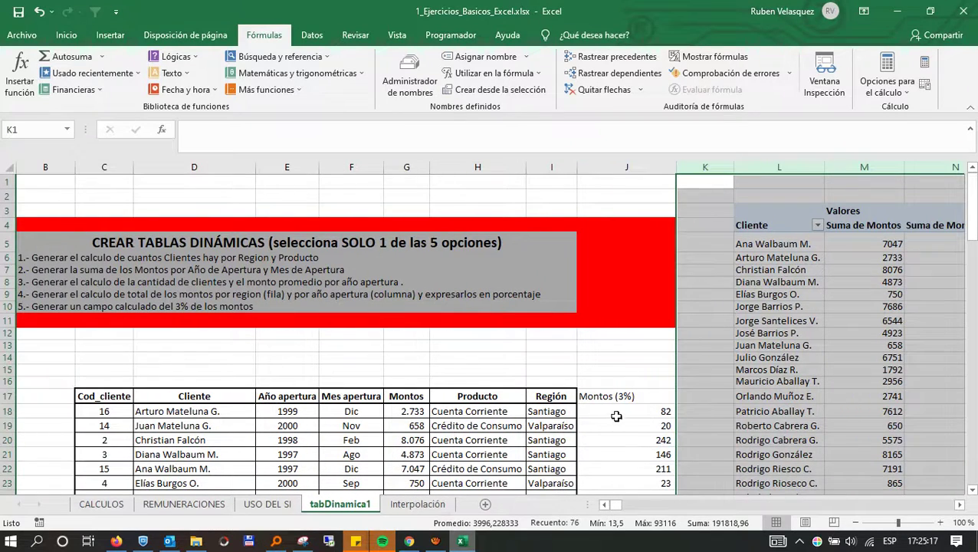
click(600, 412)
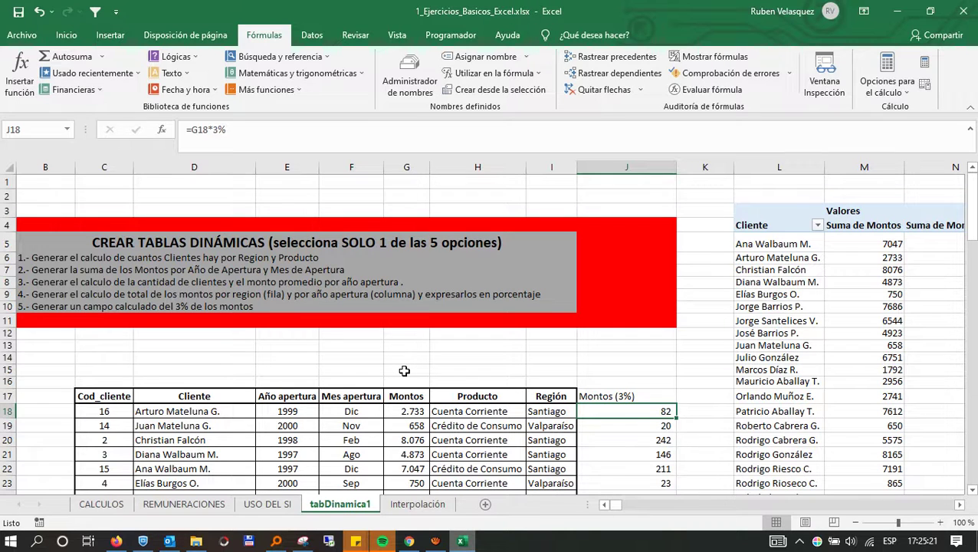
click(639, 395)
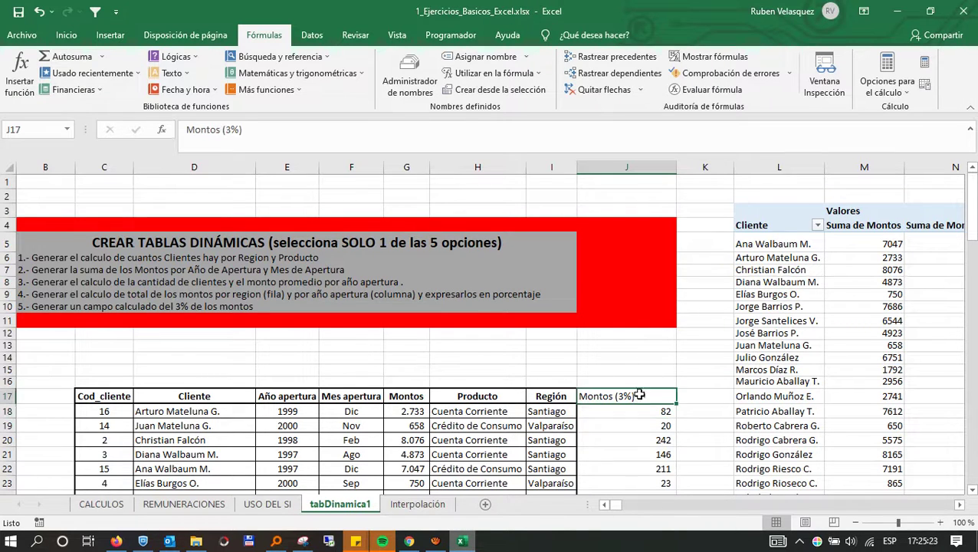
click(647, 166)
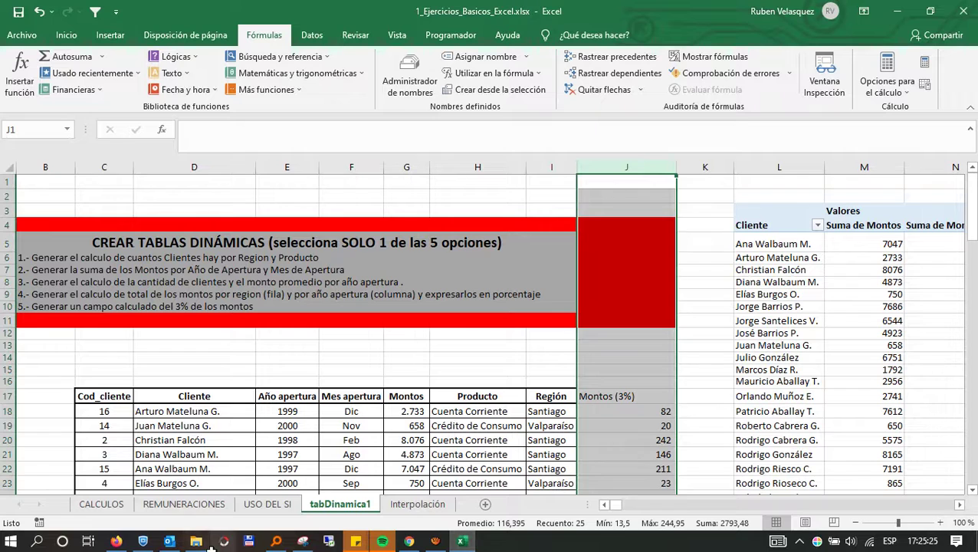
Switch to the Google Meet call in Chrome to view the student's shared Interpolación exercise.
click(116, 541)
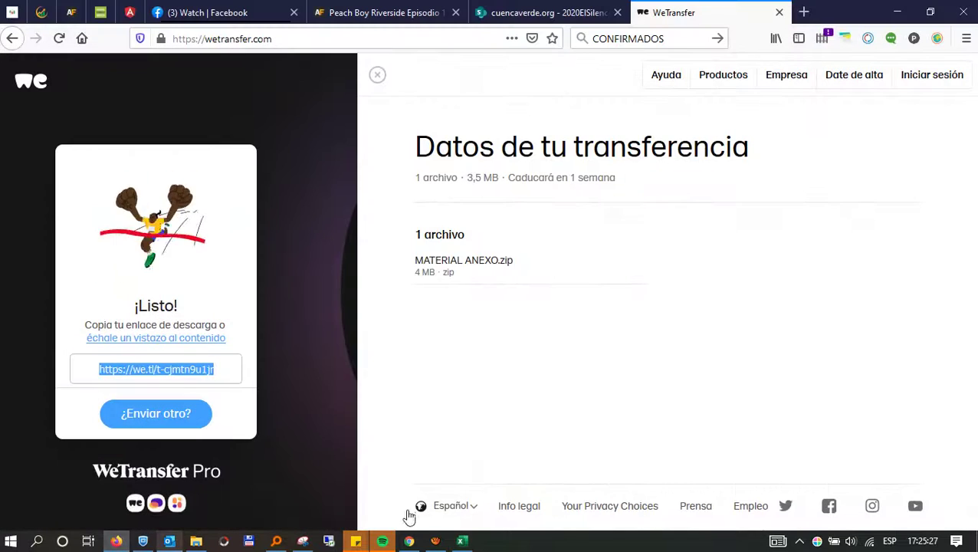
click(409, 541)
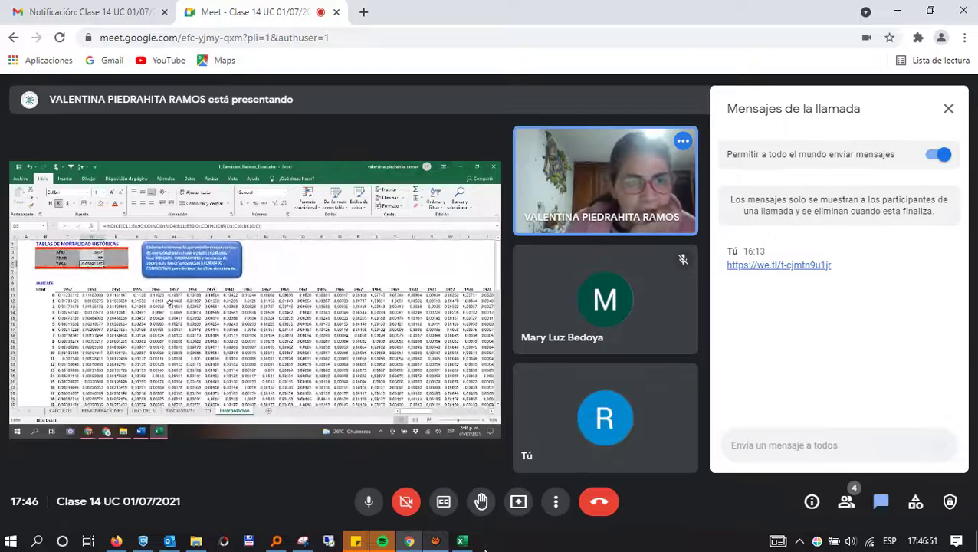
Return to the Excel workbook, open the Interpolación sheet and review the mortality table's year columns through the highlighted 2007 column.
click(461, 541)
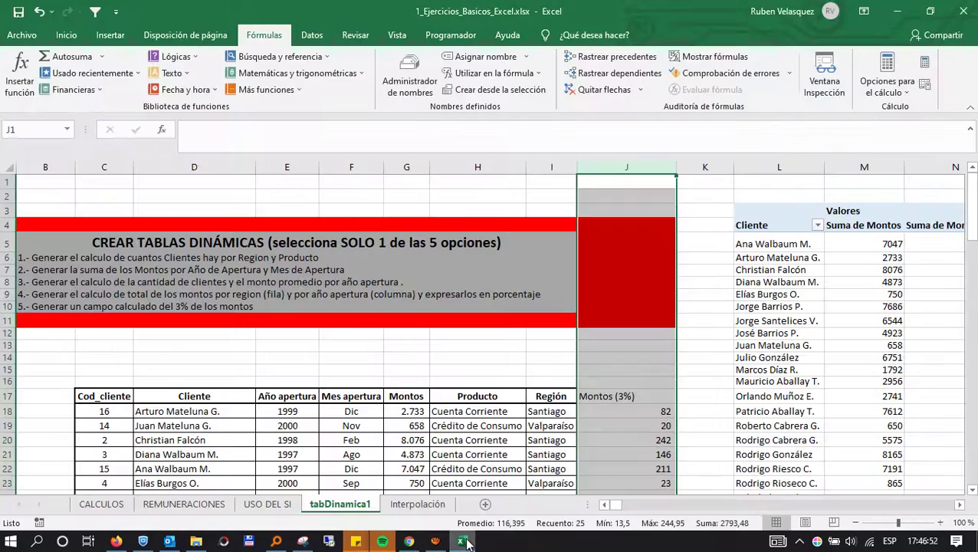
click(431, 506)
scroll(458, 322, up, 15)
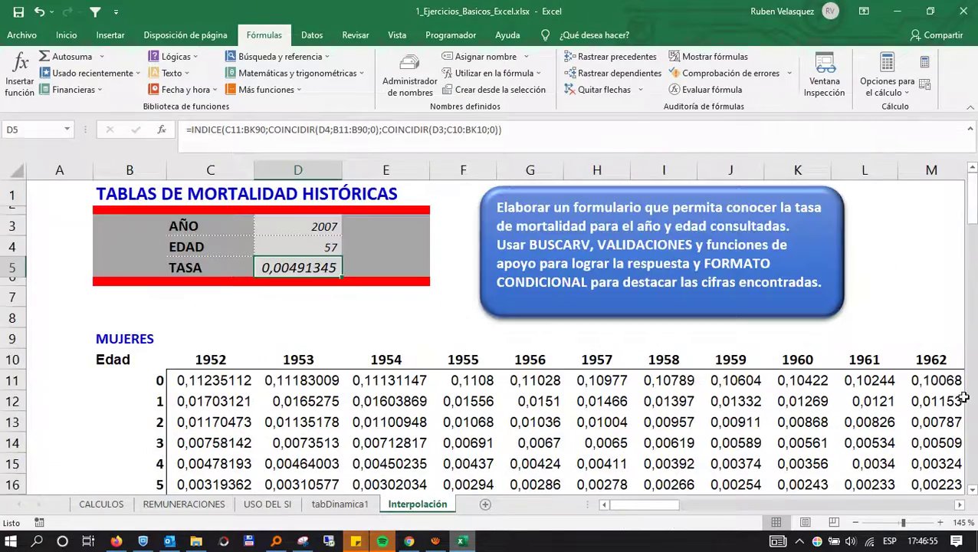
click(959, 505)
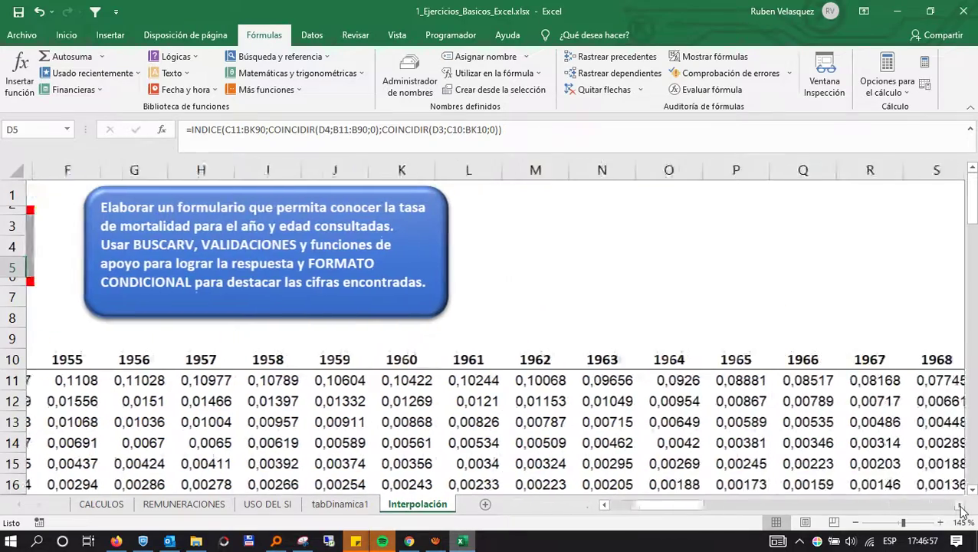
drag(960, 510, 960, 510)
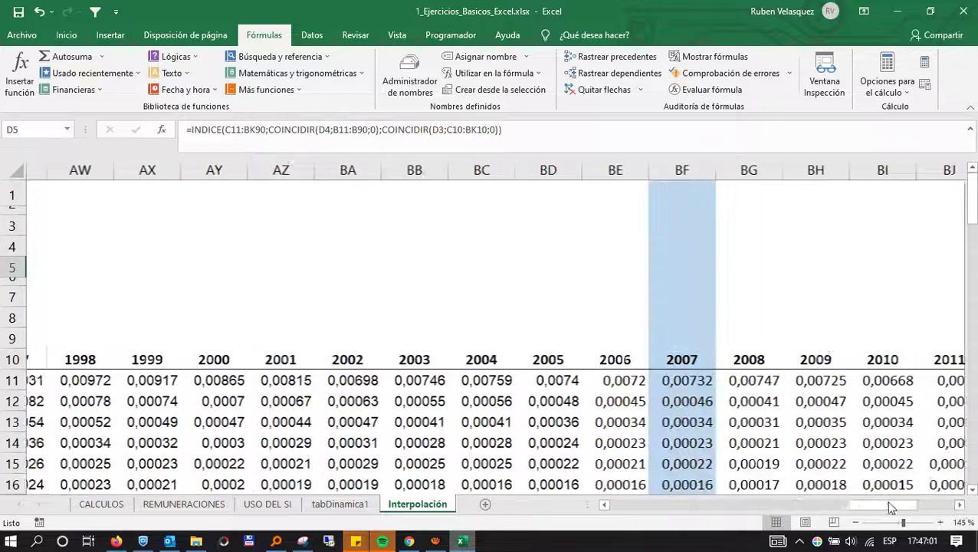
drag(869, 506, 440, 485)
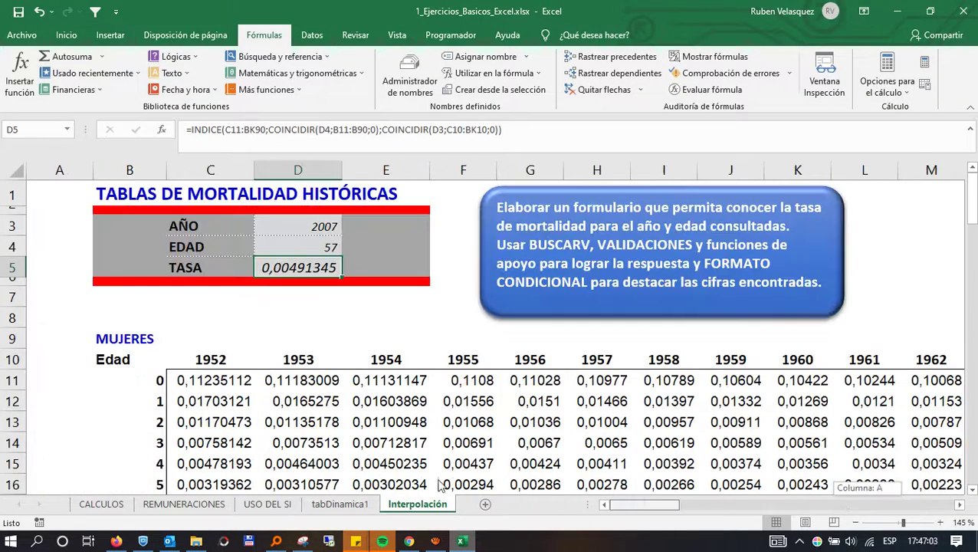
Examine the AÑO and EDAD cells and the INDICE and COINCIDIR formula behind TASA in D5, keeping it as is.
click(315, 231)
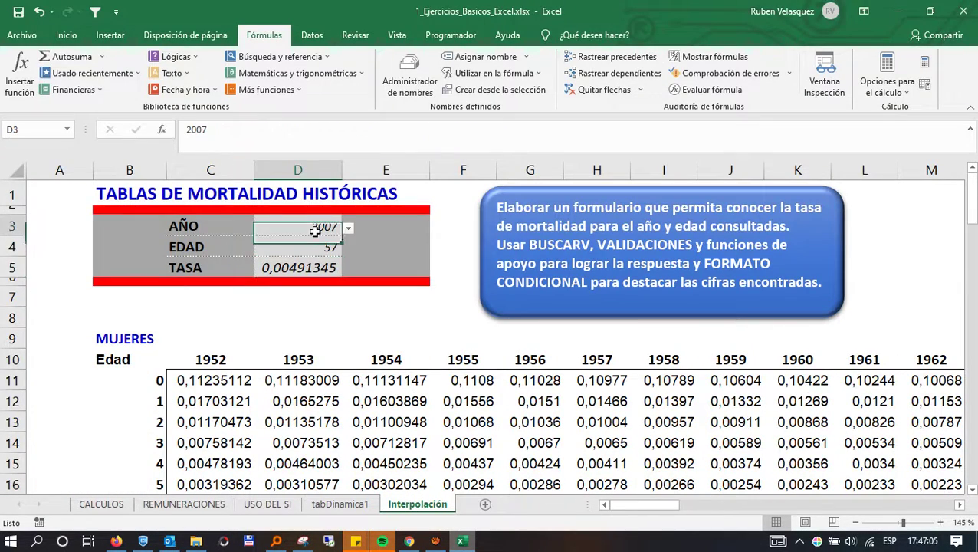
click(307, 249)
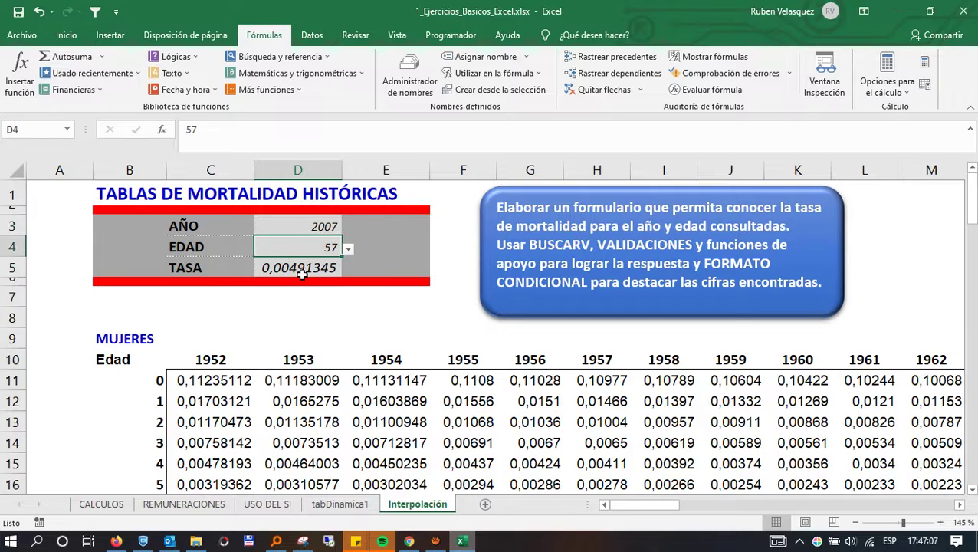
click(320, 228)
click(321, 246)
click(320, 268)
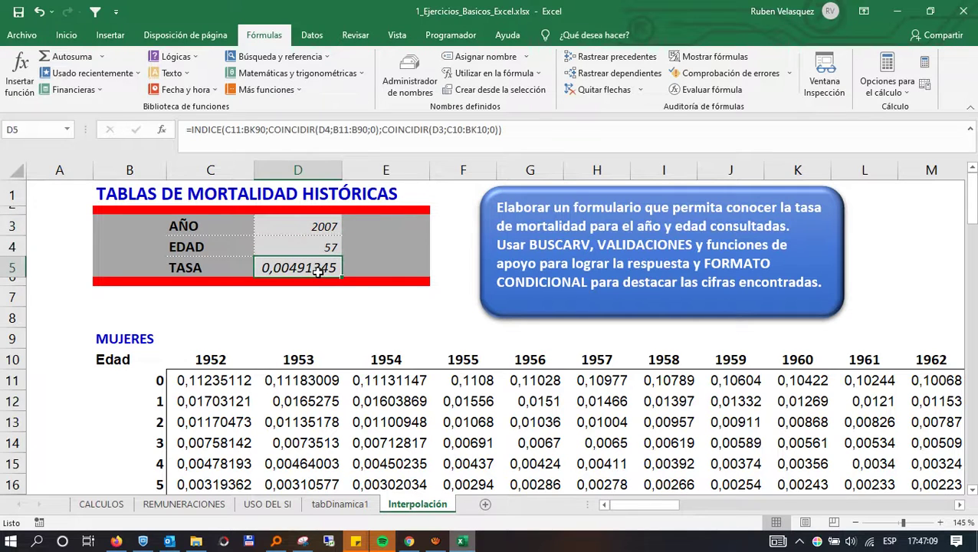
click(516, 135)
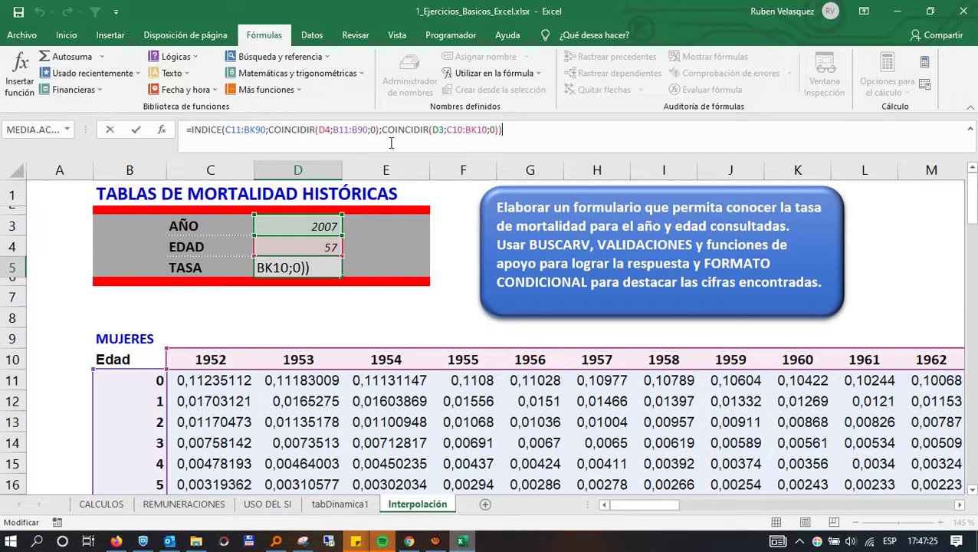
click(136, 130)
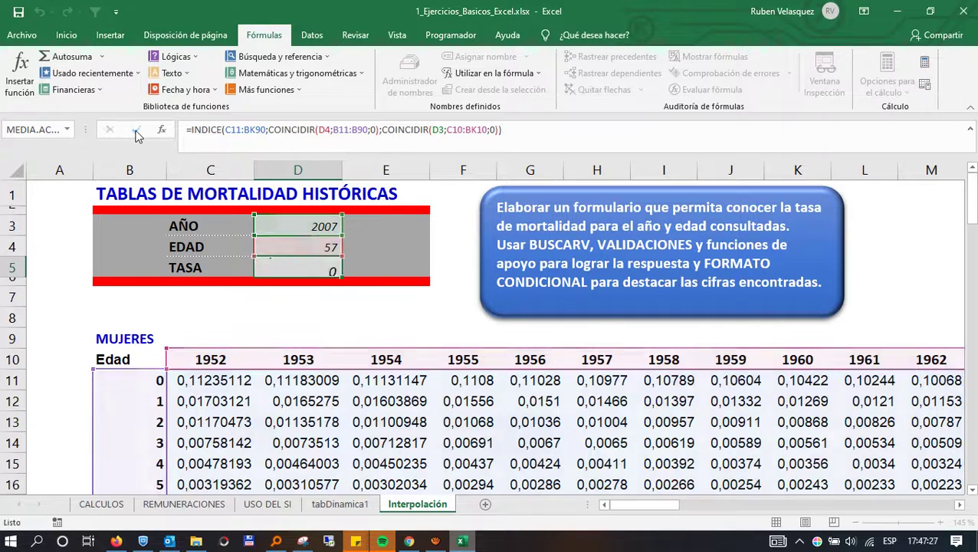
click(400, 226)
click(391, 242)
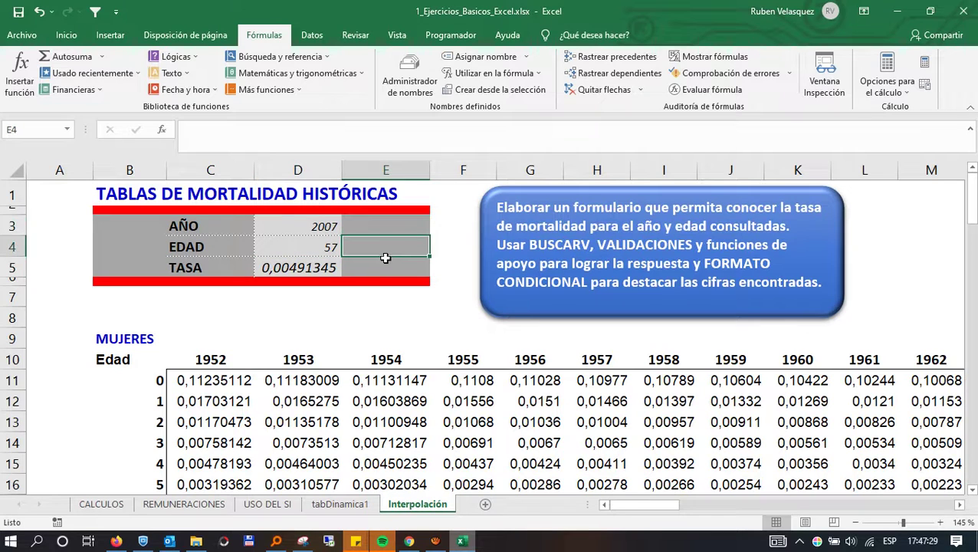
click(379, 223)
click(381, 253)
click(377, 272)
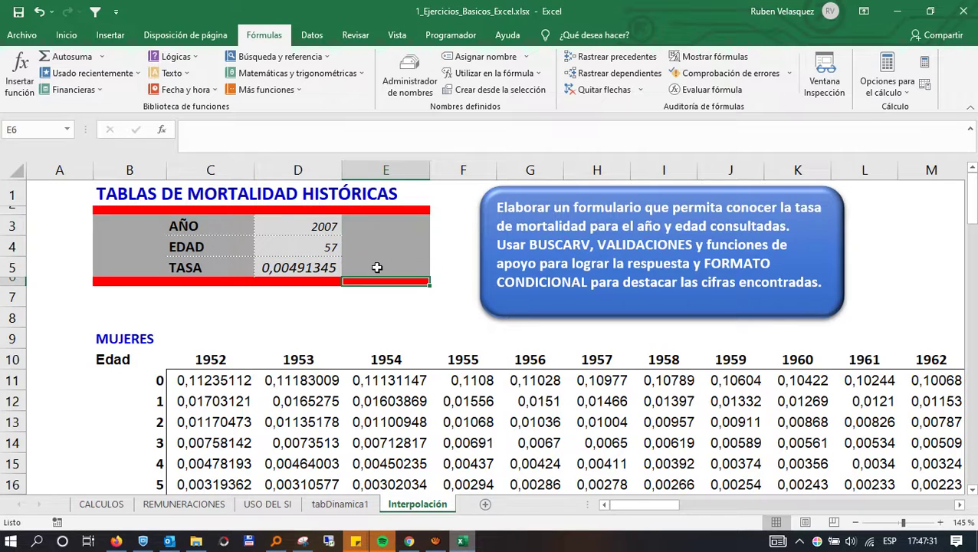
click(378, 230)
click(371, 245)
click(371, 270)
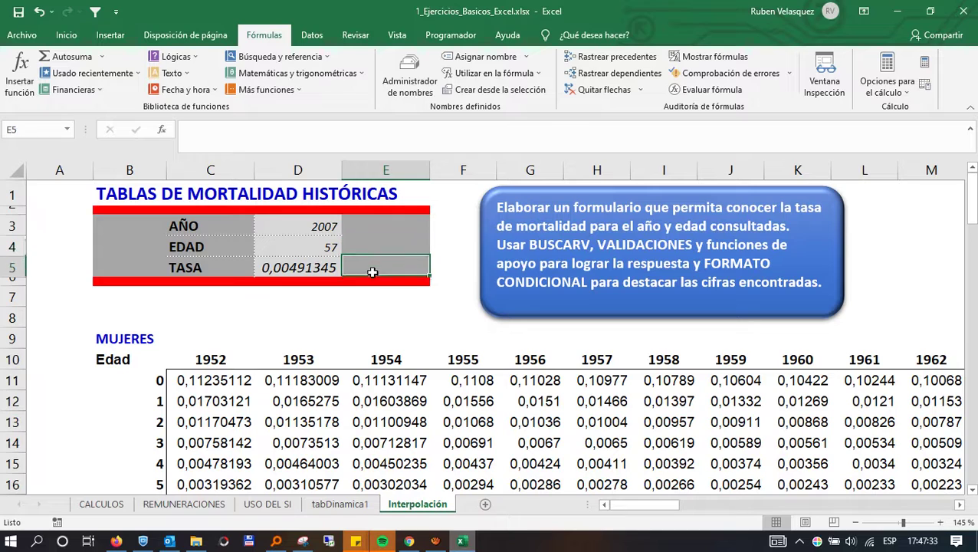
Enter =COINCIDIR(D3;C10:BK10;0) in E3 to get the queried year's exact-match position in the header row.
click(383, 226)
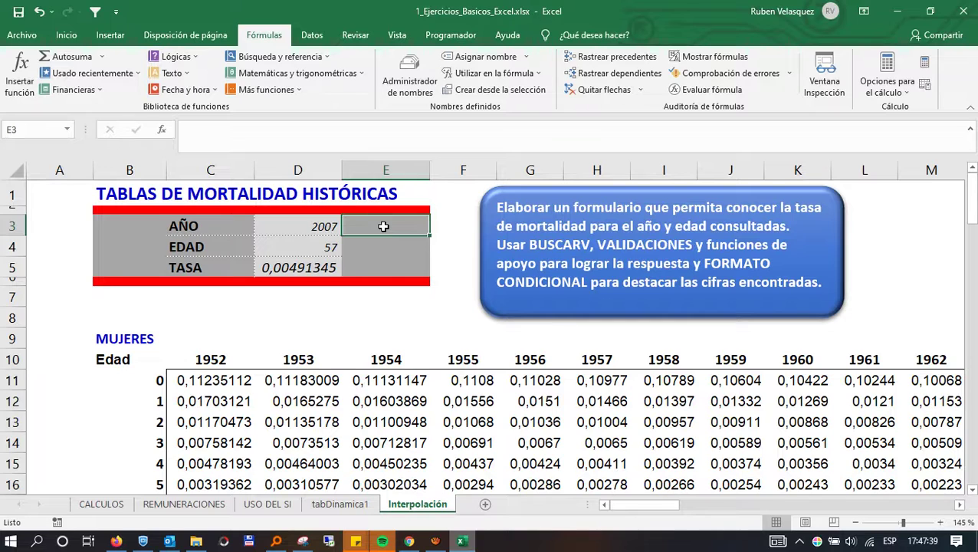
text(=coincidir)
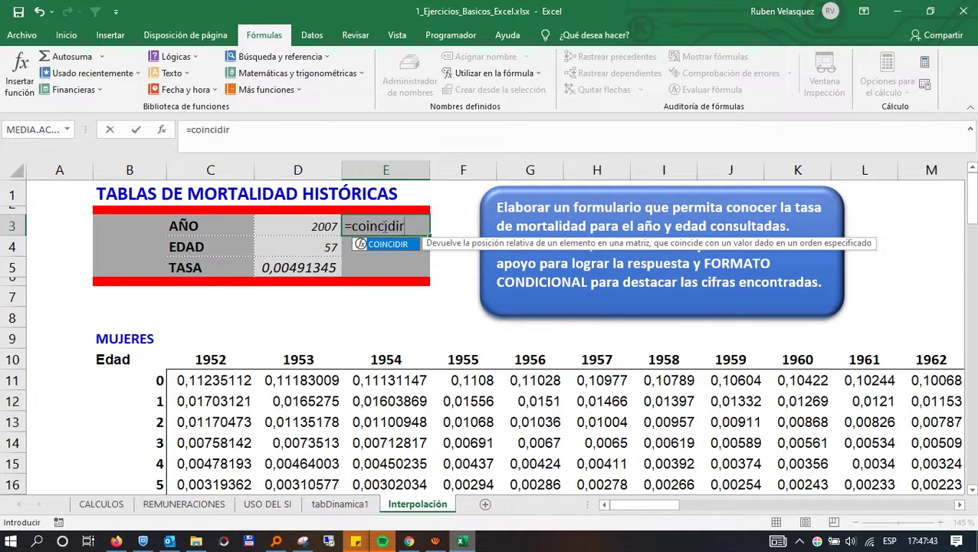
text(()
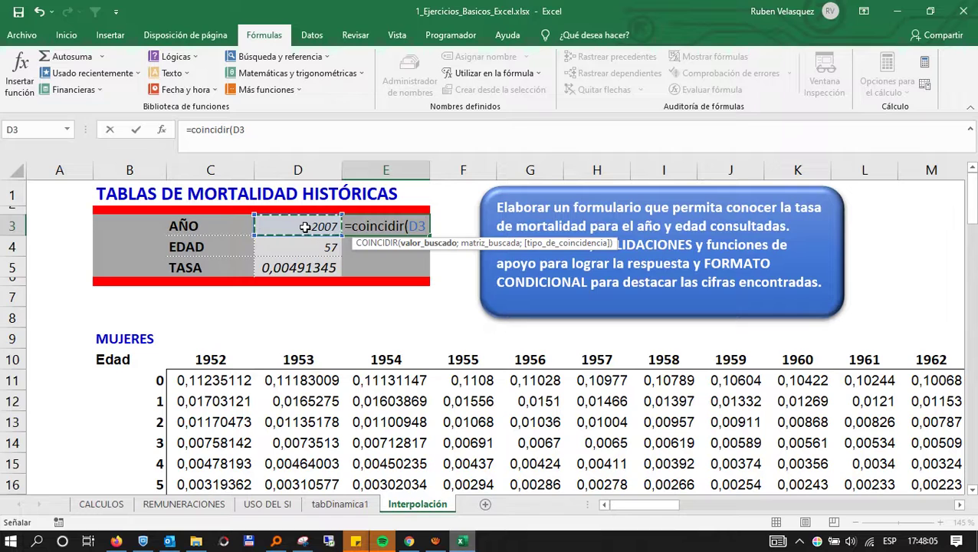
text(;)
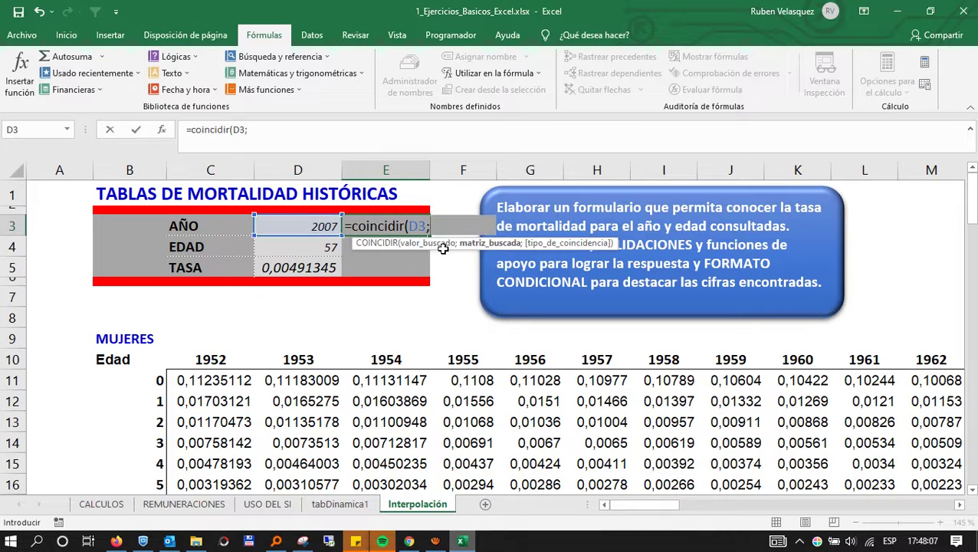
click(192, 359)
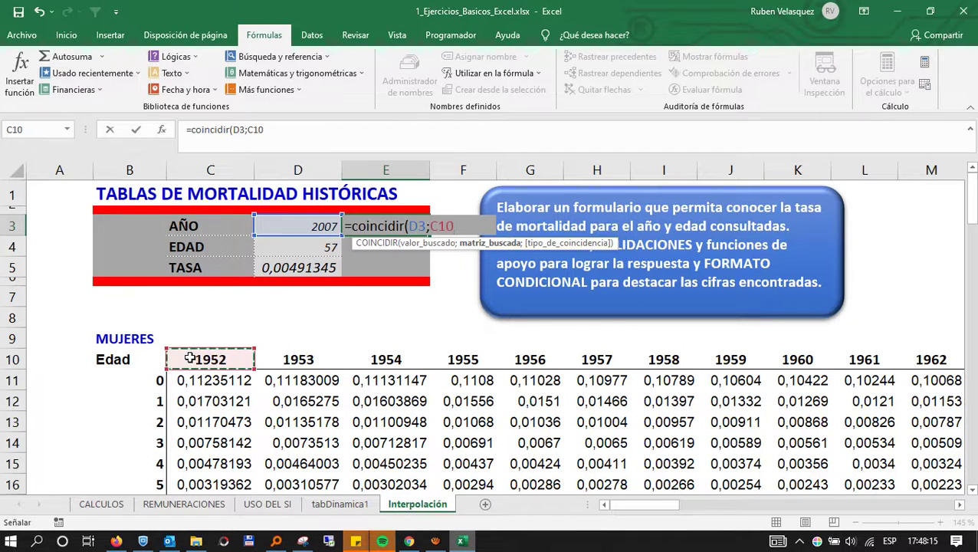
key(ctrl+shift+Right)
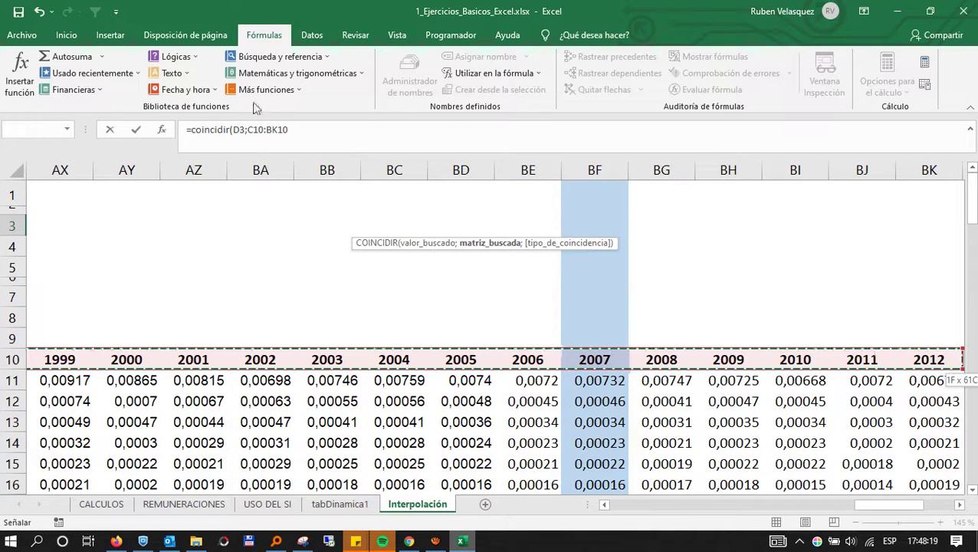
click(300, 134)
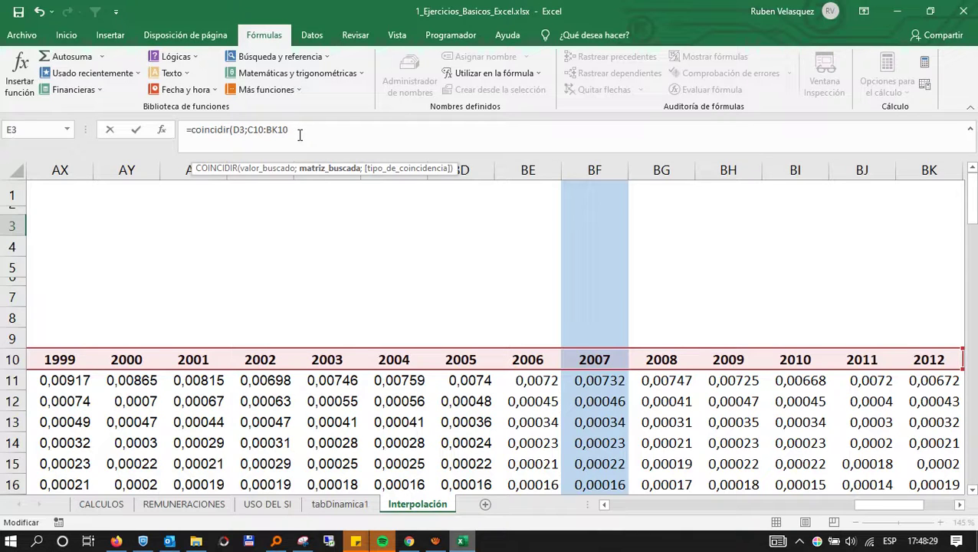
text(;)
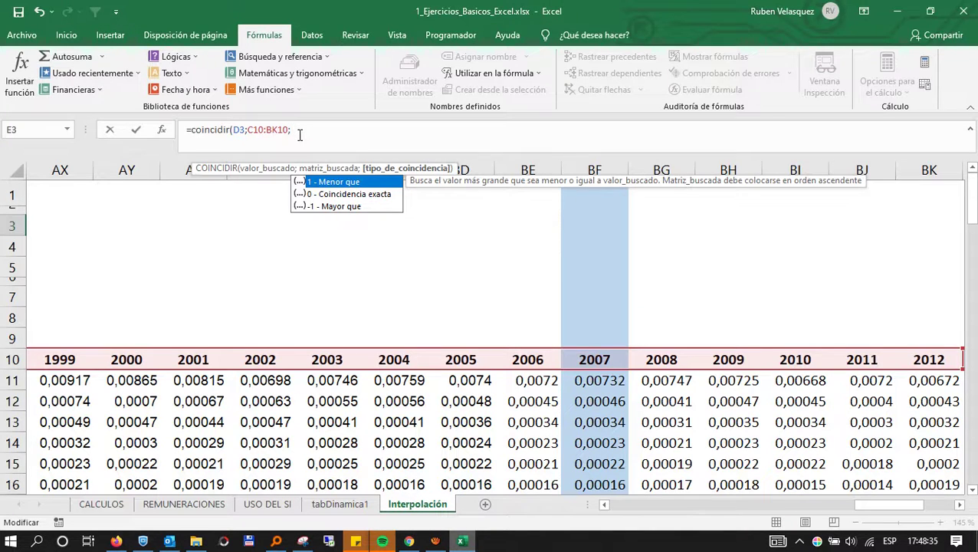
text(0)
text())
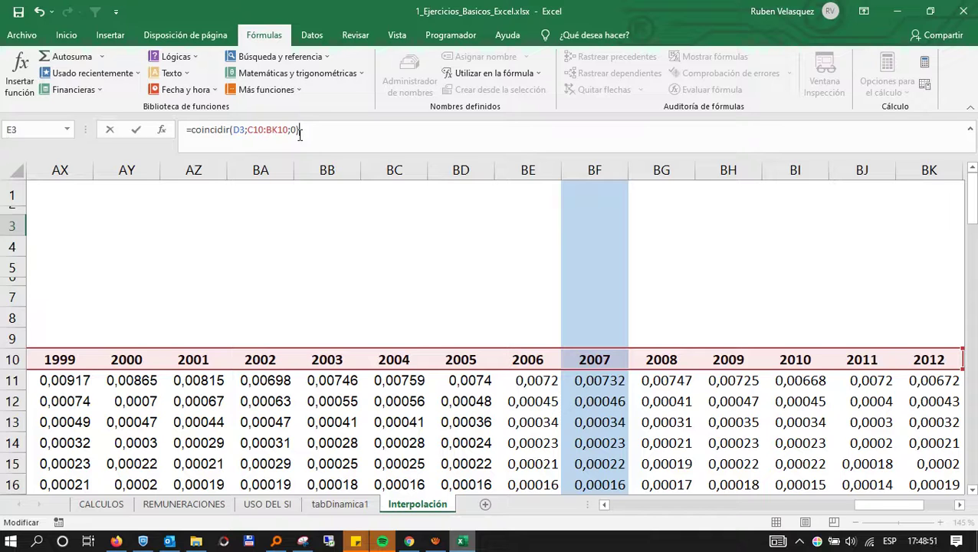
key(Return)
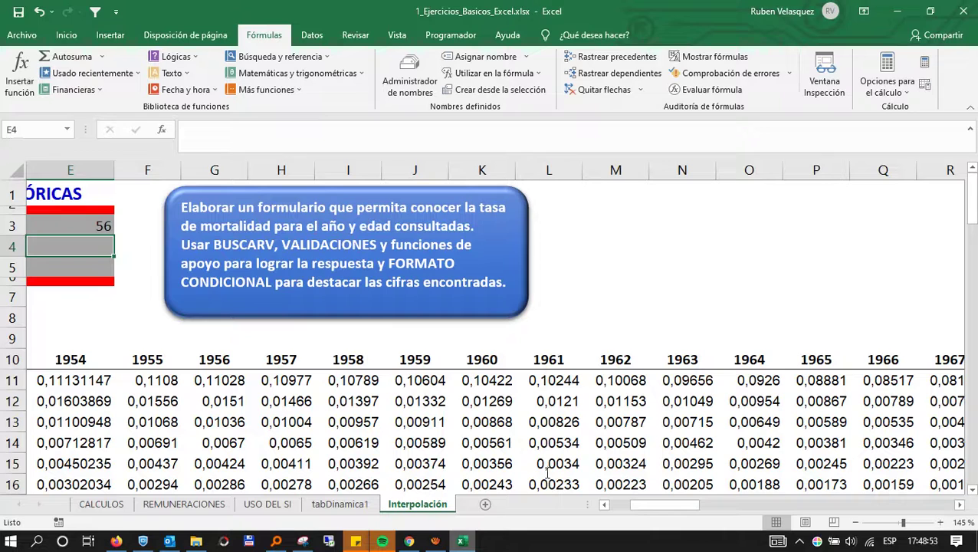
Compare the AÑO value in D3 with the COINCIDIR formula and result in E3.
click(604, 505)
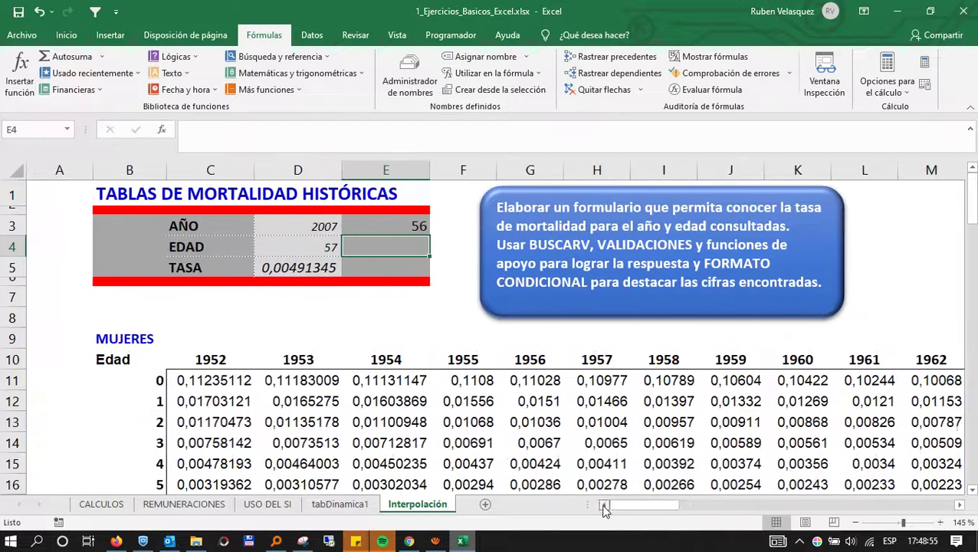
click(301, 224)
click(408, 225)
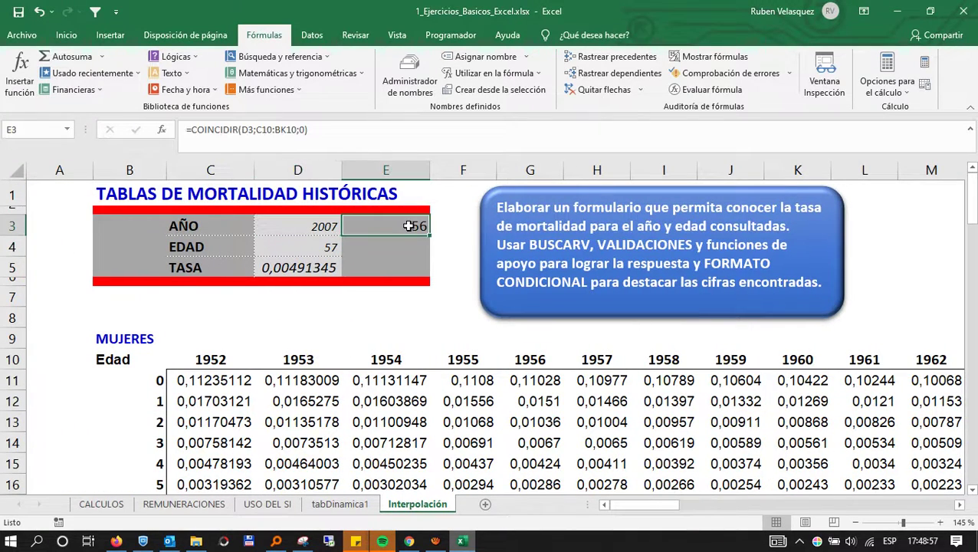
Recheck the COINCIDIR formula in E3, keeping it as is, and set the AÑO in D3 to 1952 to test the returned position.
click(338, 129)
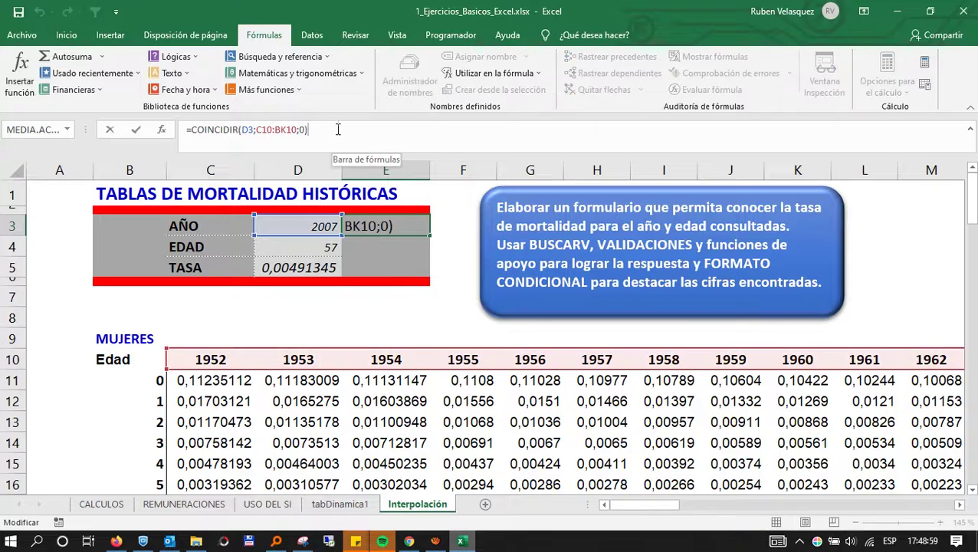
click(140, 130)
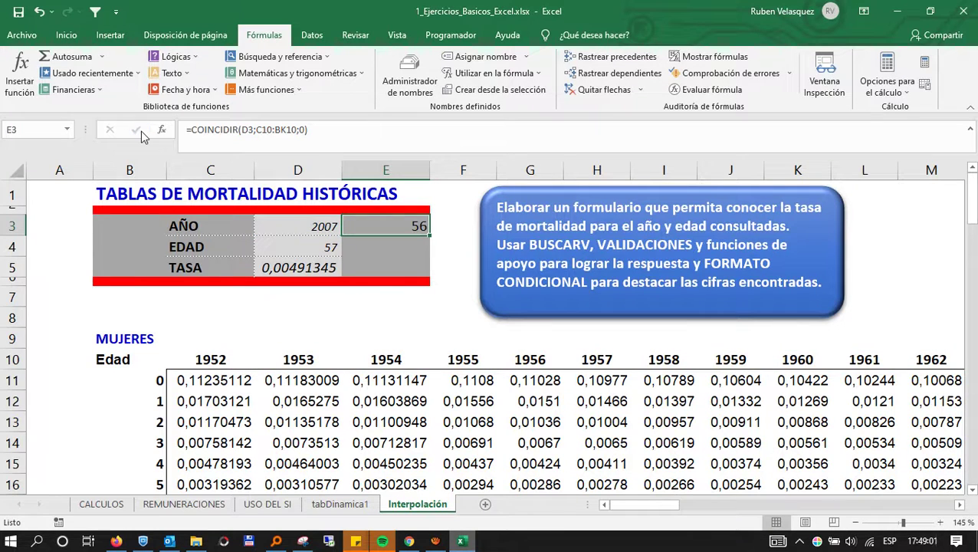
click(300, 226)
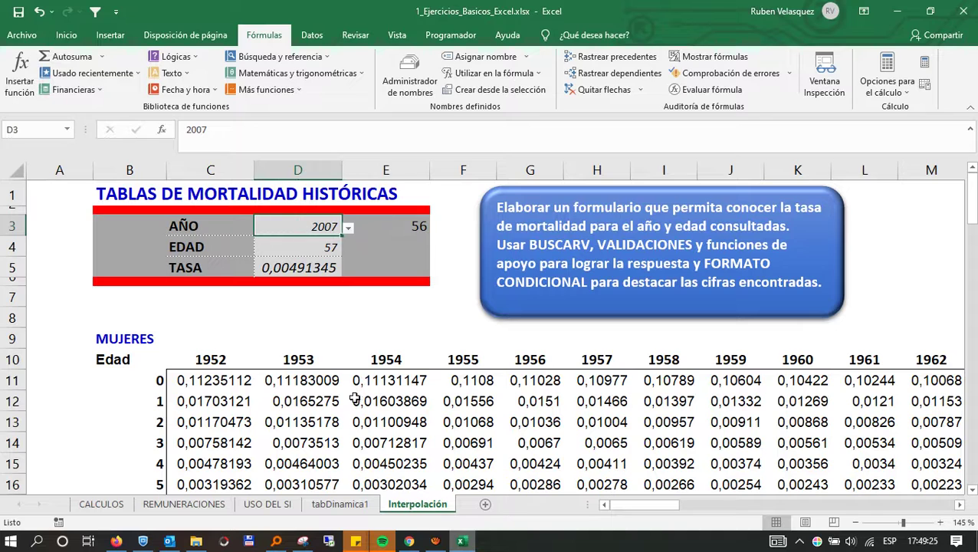
click(350, 228)
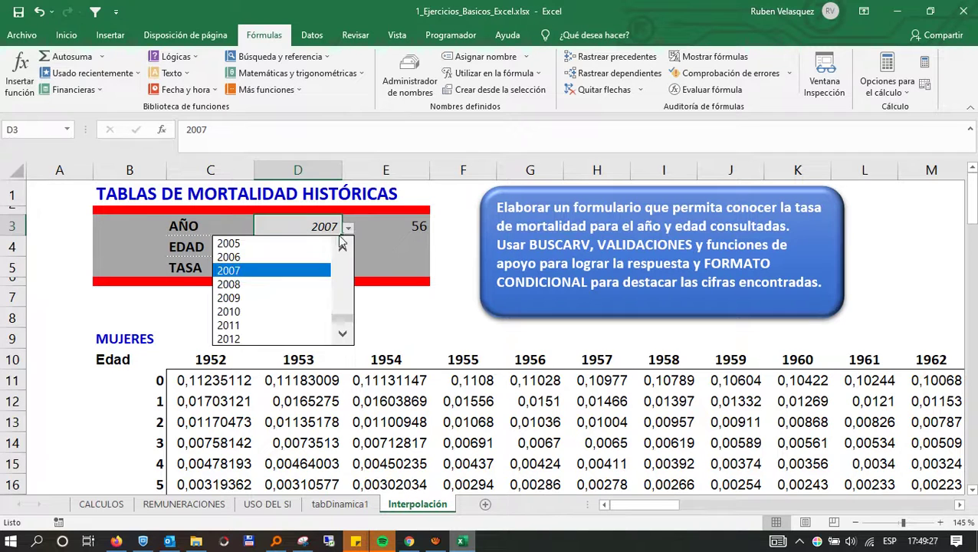
drag(345, 314, 342, 251)
click(290, 246)
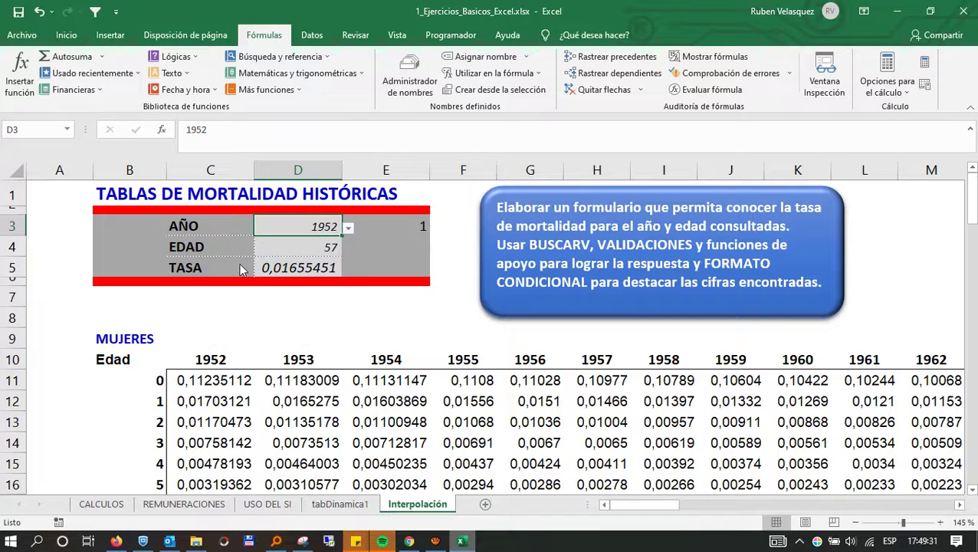
click(421, 224)
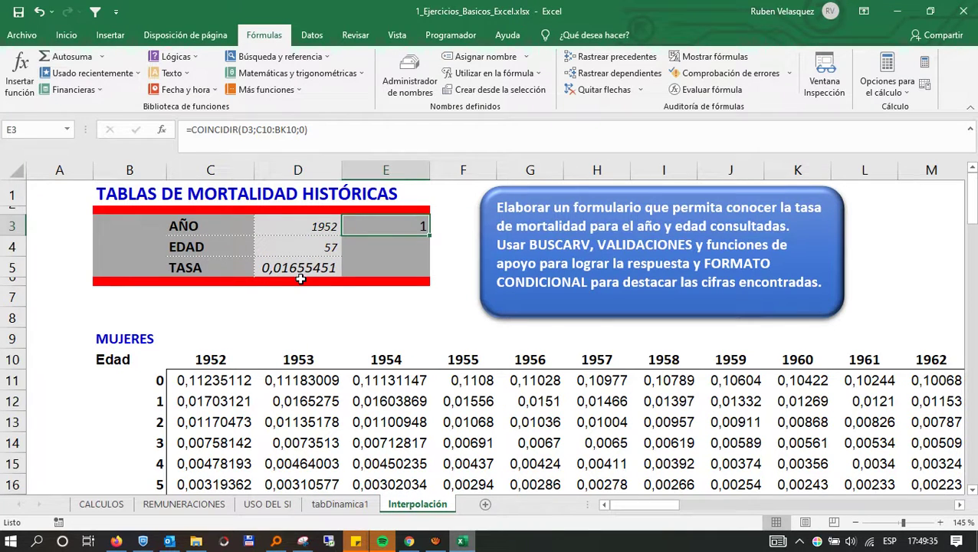
Switch to the Google Meet call, end it for everyone and rate the audio and video quality as Muy buena.
click(408, 541)
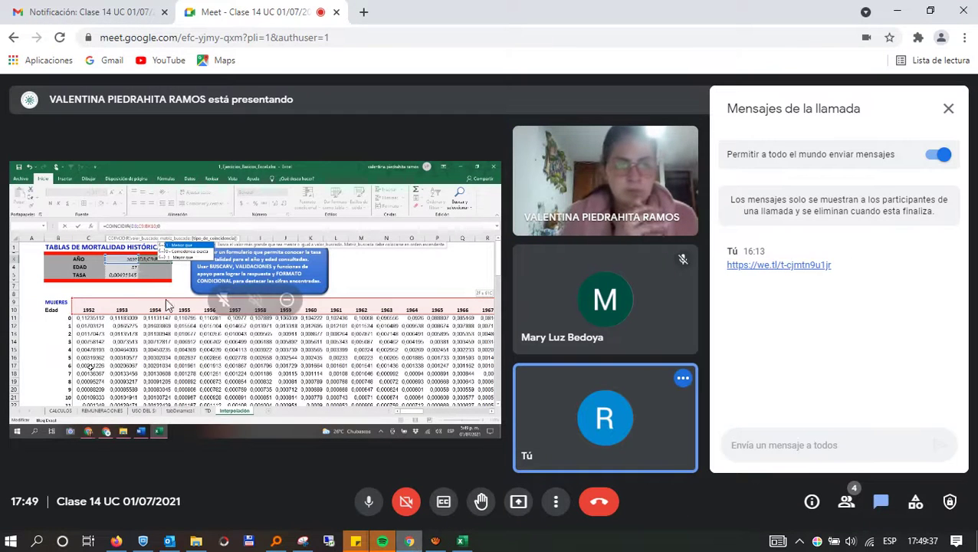
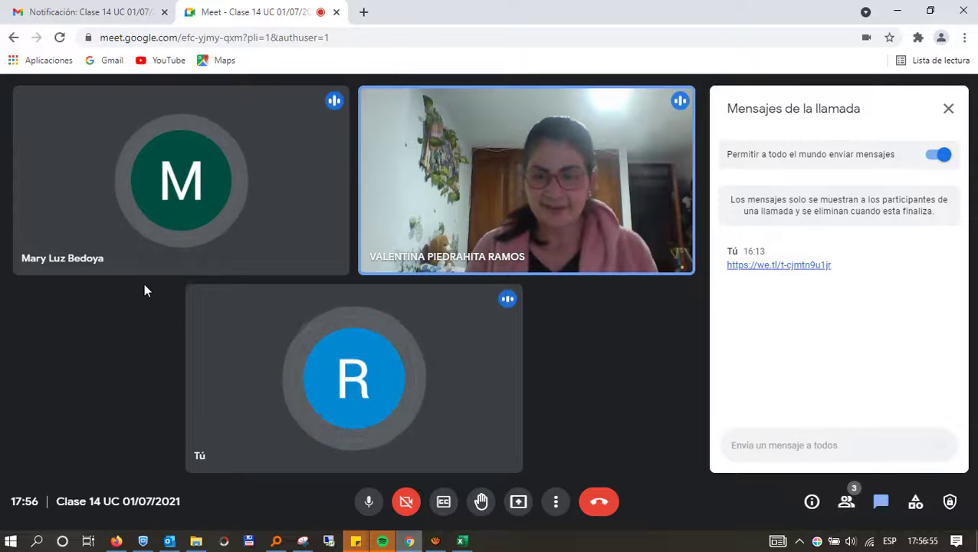
mouse_move(220, 206)
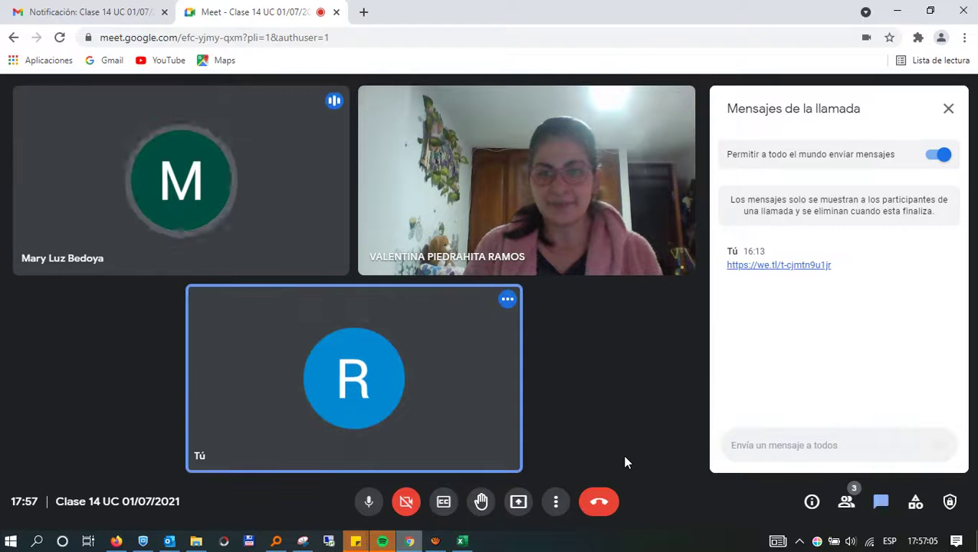
click(596, 500)
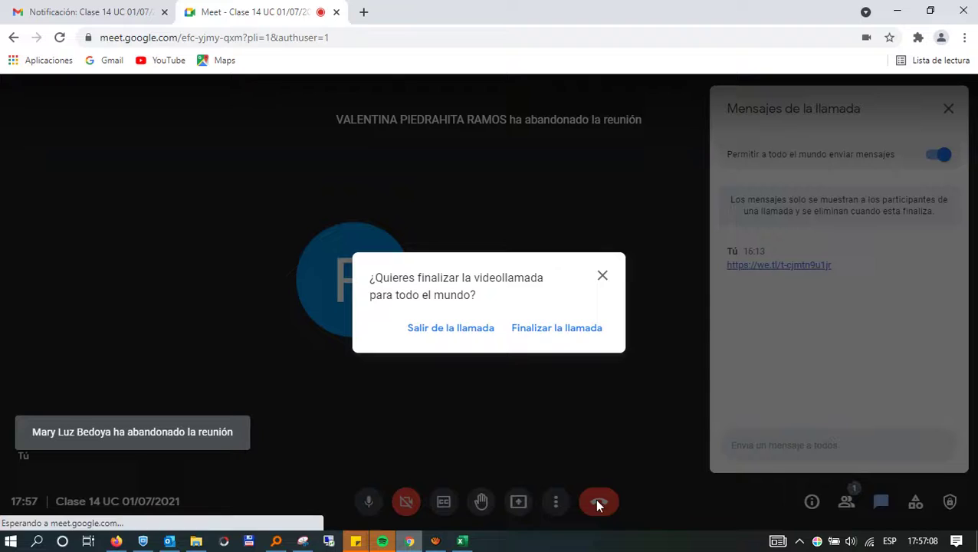
click(561, 331)
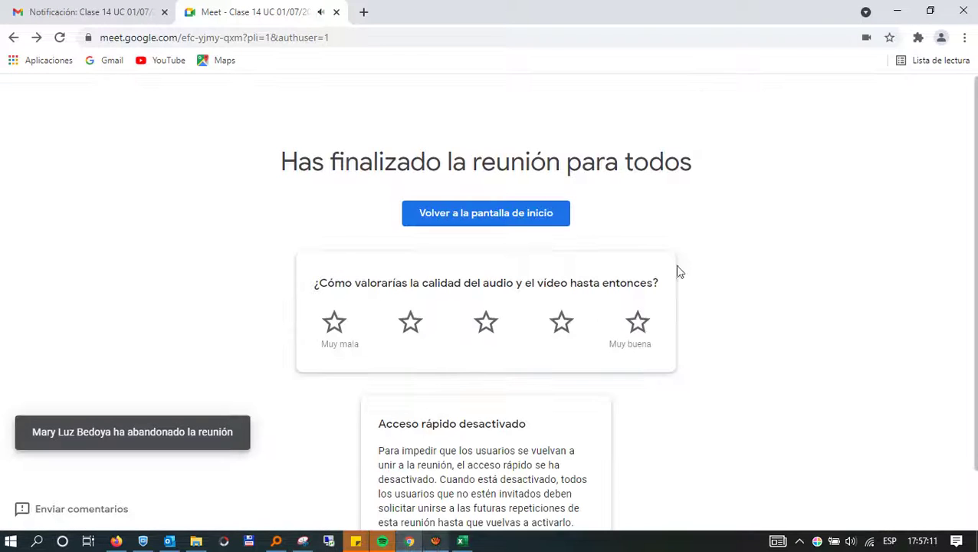
click(640, 331)
Switch to the aTube Catcher screen recorder window with the current class recording.
click(436, 541)
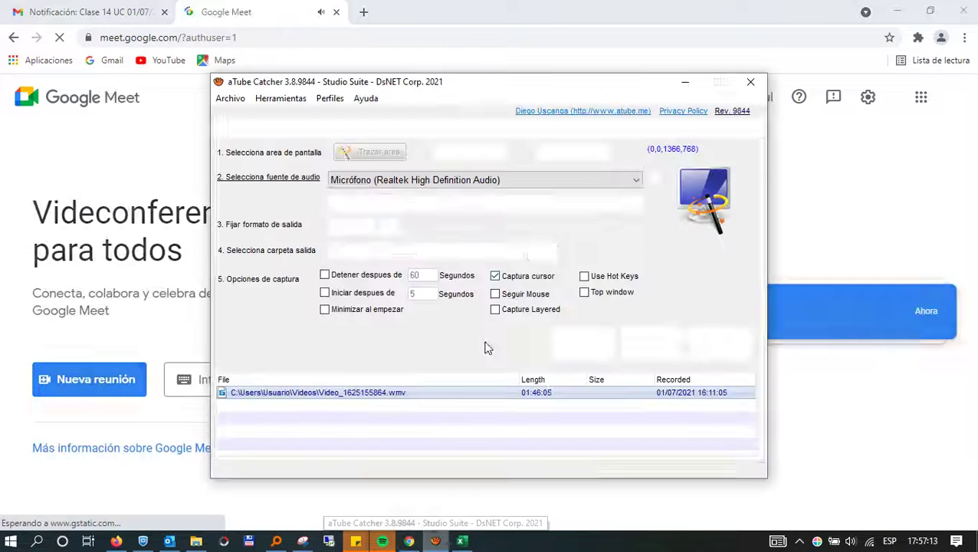